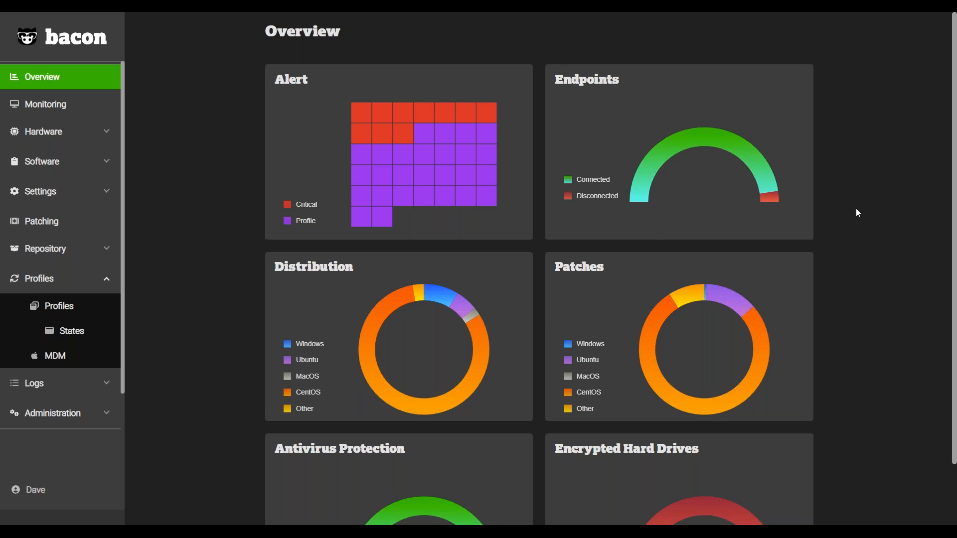
Examine the alert details in the Alert chart and the connection status in the Endpoints chart on the Overview page.
scroll(856, 209, down, 1)
mouse_move(456, 95)
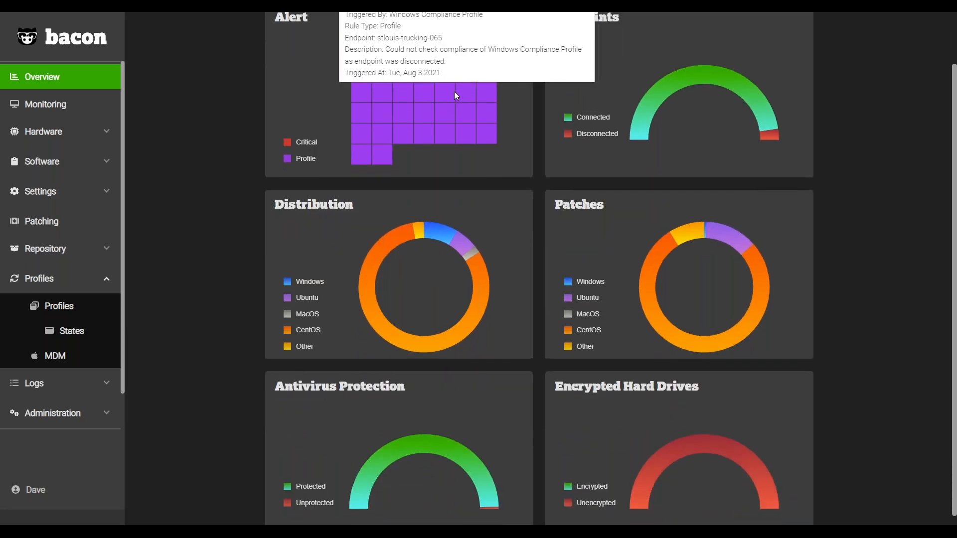
scroll(461, 100, up, 1)
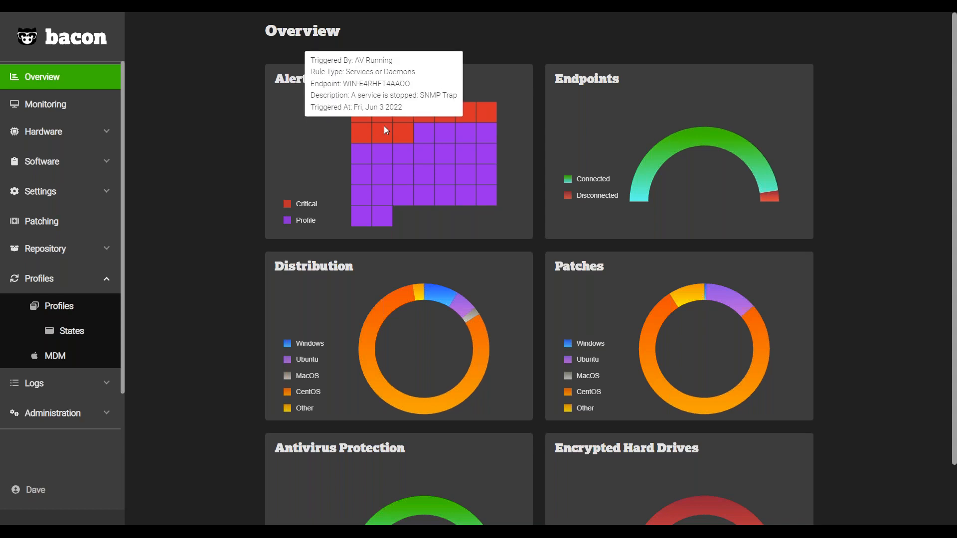
mouse_move(401, 178)
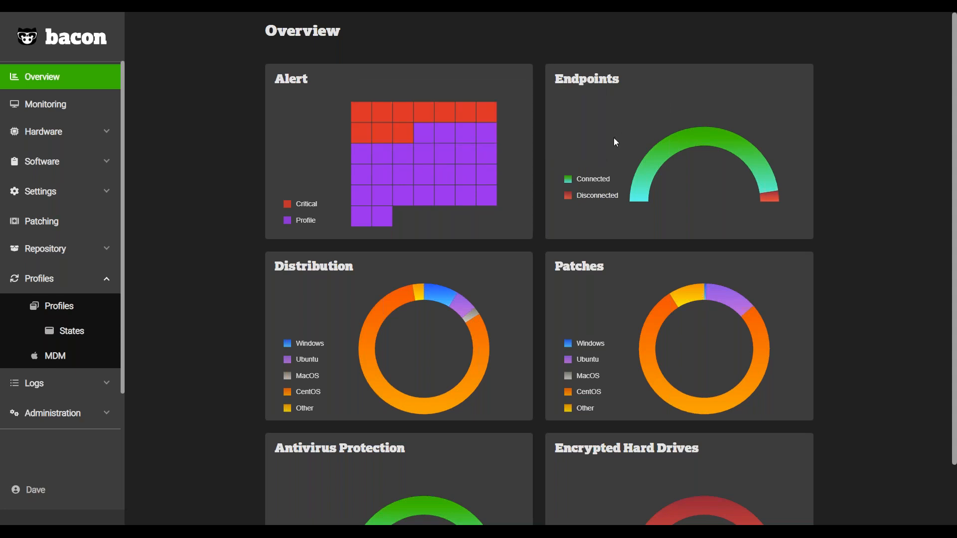
mouse_move(762, 174)
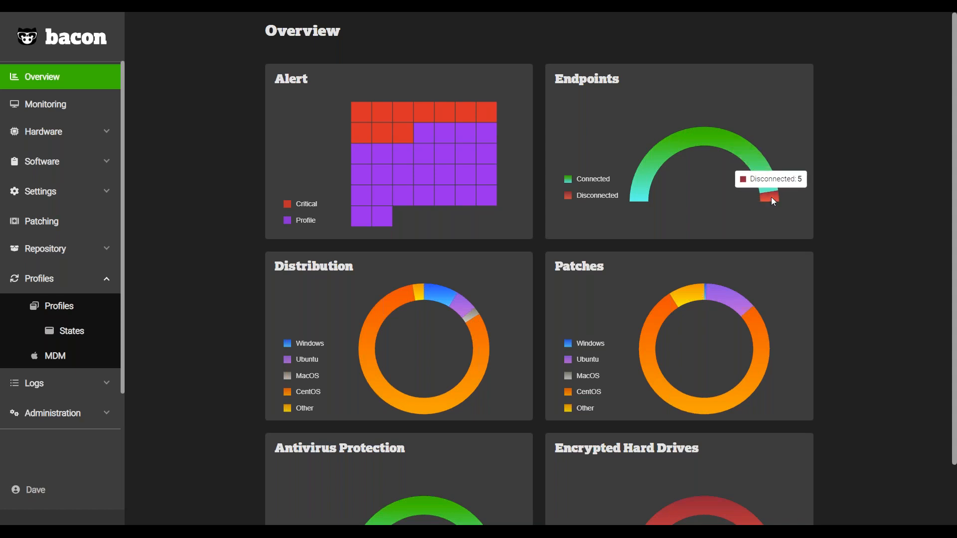
Examine the Distribution, Patches and Antivirus Protection charts on the Overview page for their per-category counts.
scroll(532, 262, down, 2)
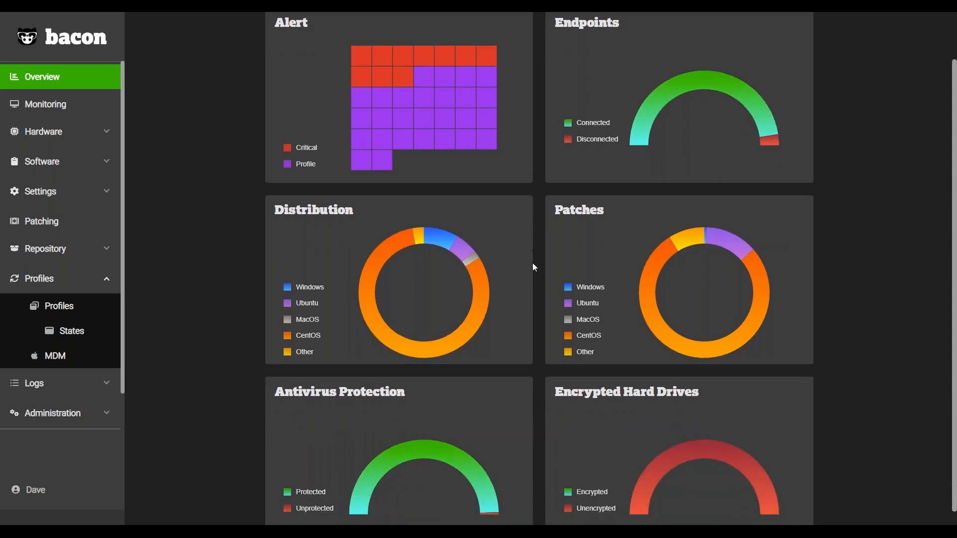
mouse_move(460, 211)
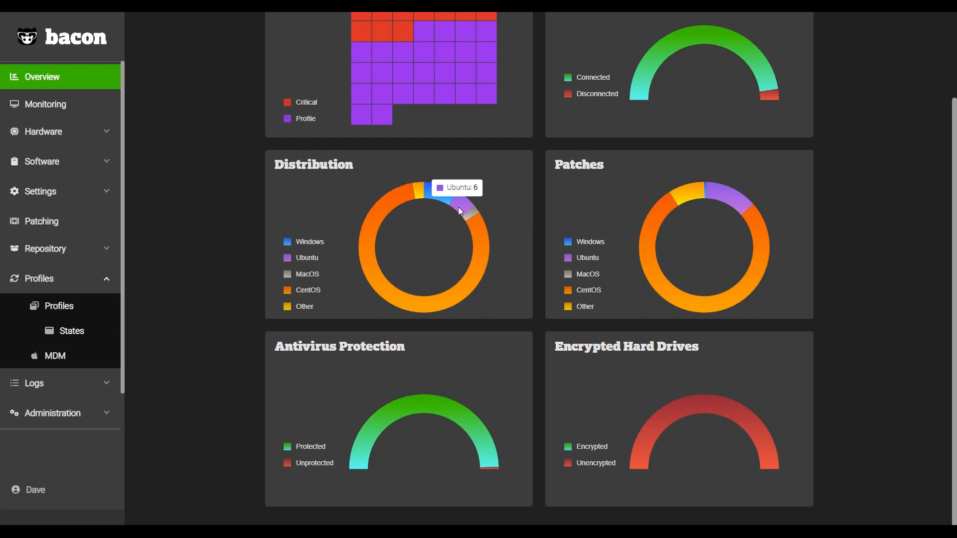
mouse_move(384, 206)
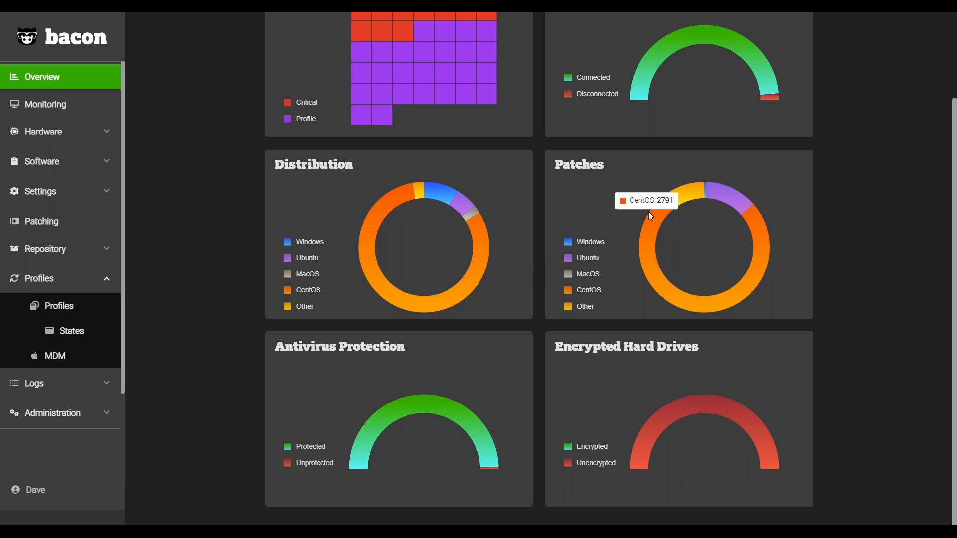
mouse_move(670, 209)
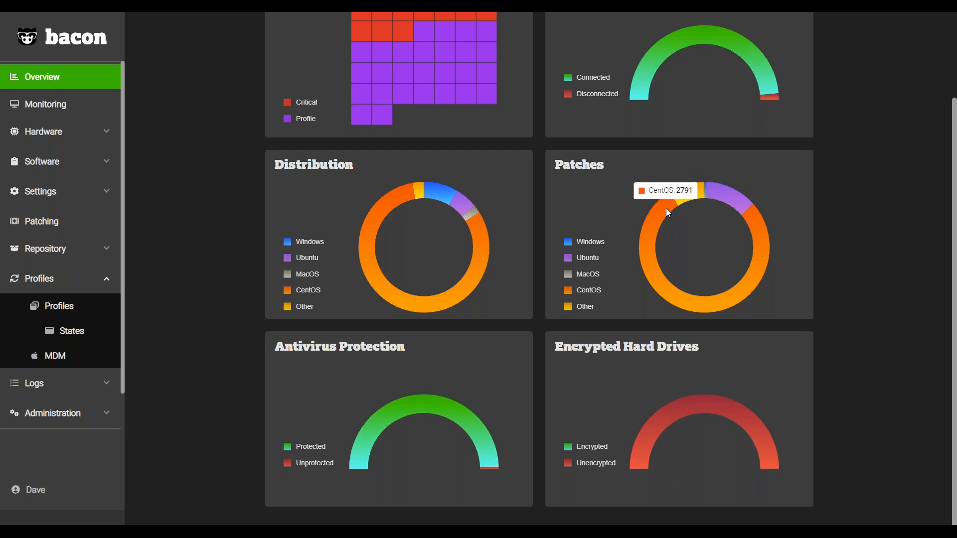
mouse_move(684, 194)
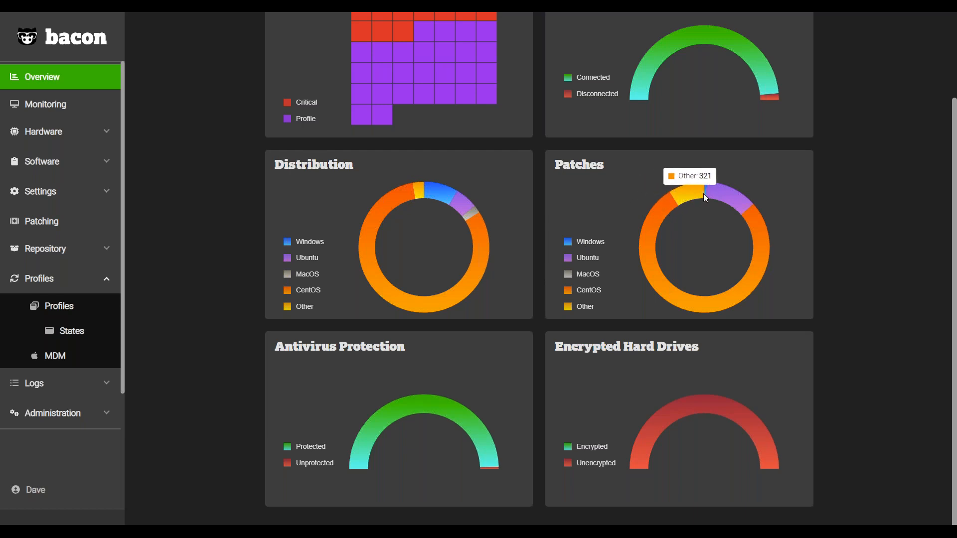
mouse_move(752, 220)
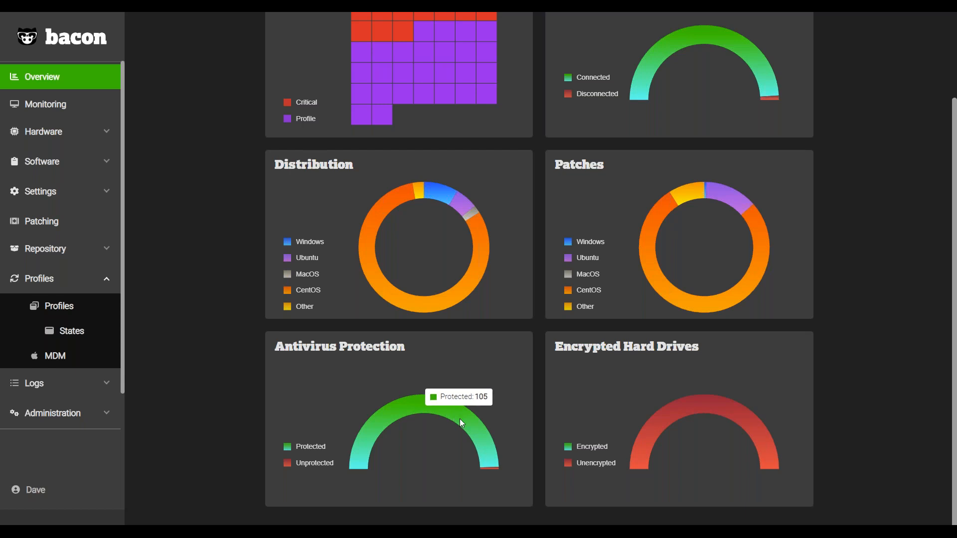
mouse_move(486, 468)
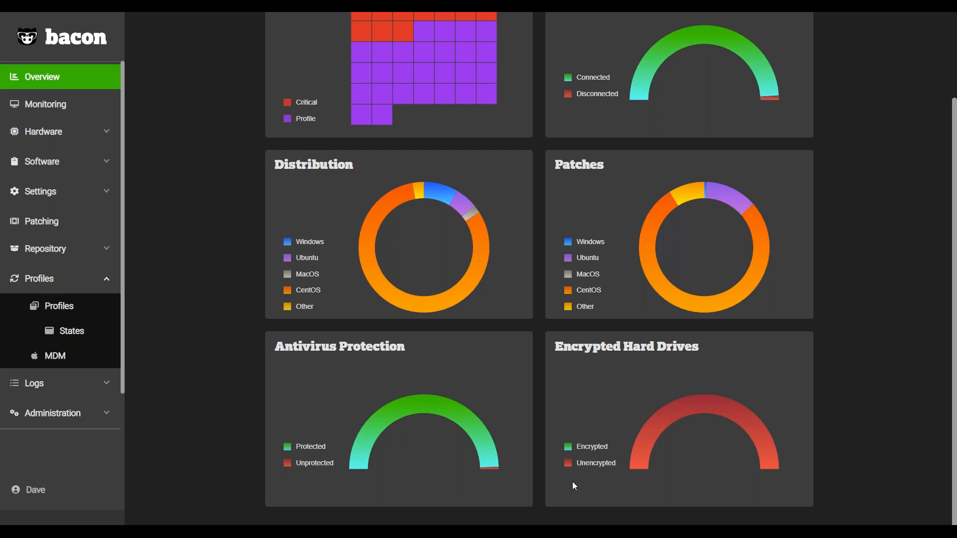
Open the list of connected endpoints from the Endpoints chart on the Overview page.
scroll(731, 395, up, 2)
scroll(732, 396, up, 3)
mouse_move(733, 152)
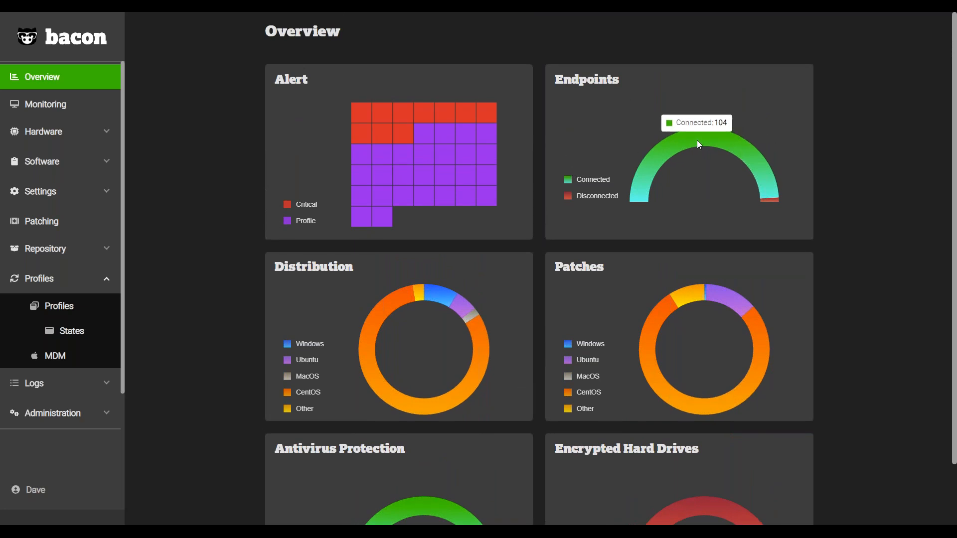
click(808, 178)
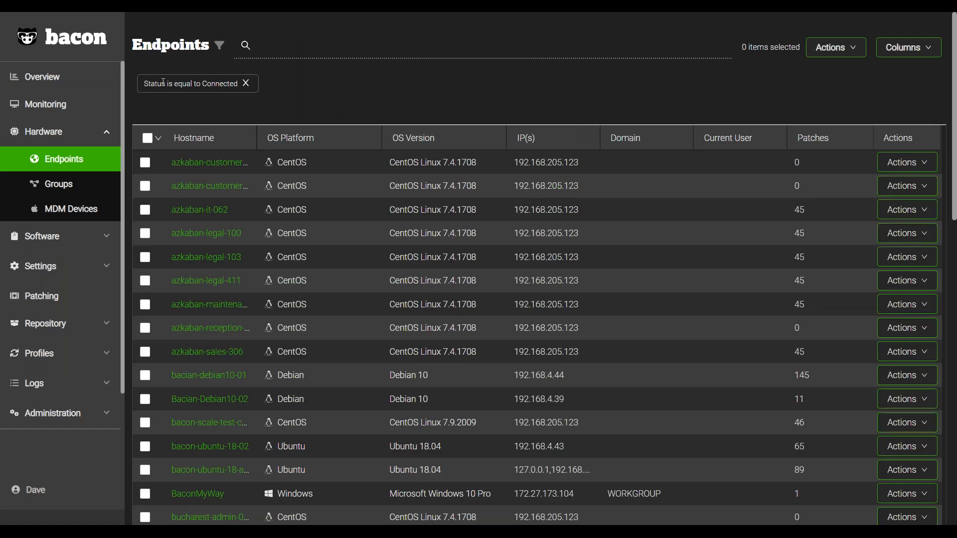
View the monitoring rules and look through the triggered alerts and their severities.
click(97, 108)
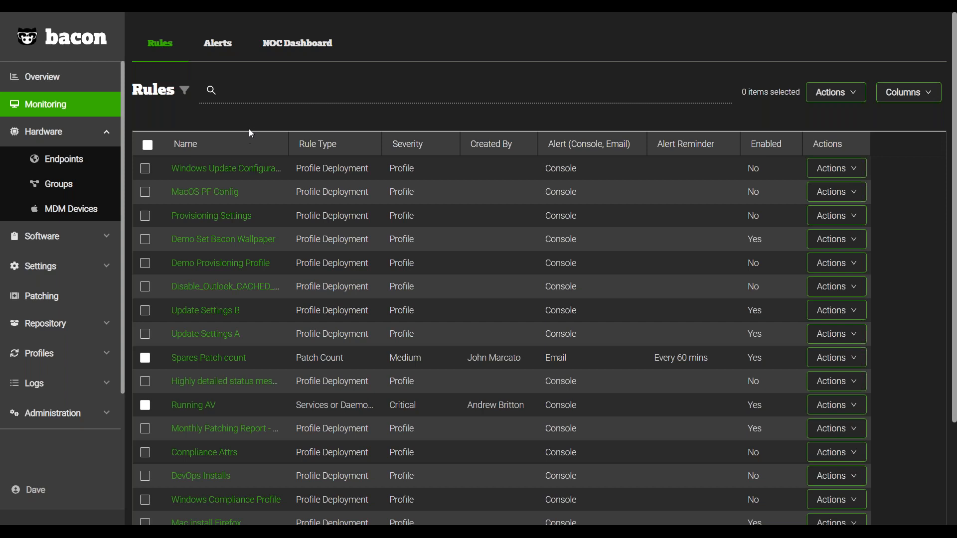
click(225, 51)
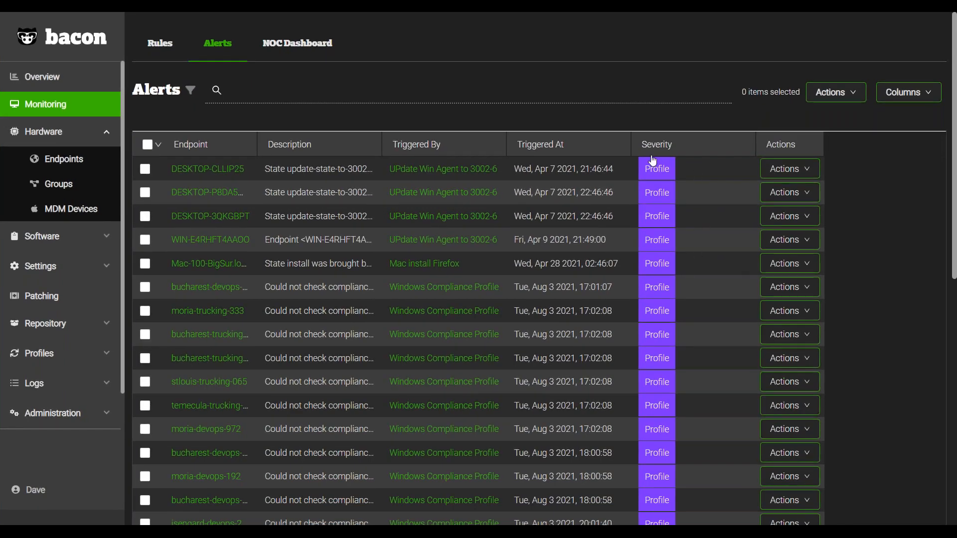
scroll(677, 260, down, 10)
scroll(679, 268, up, 2)
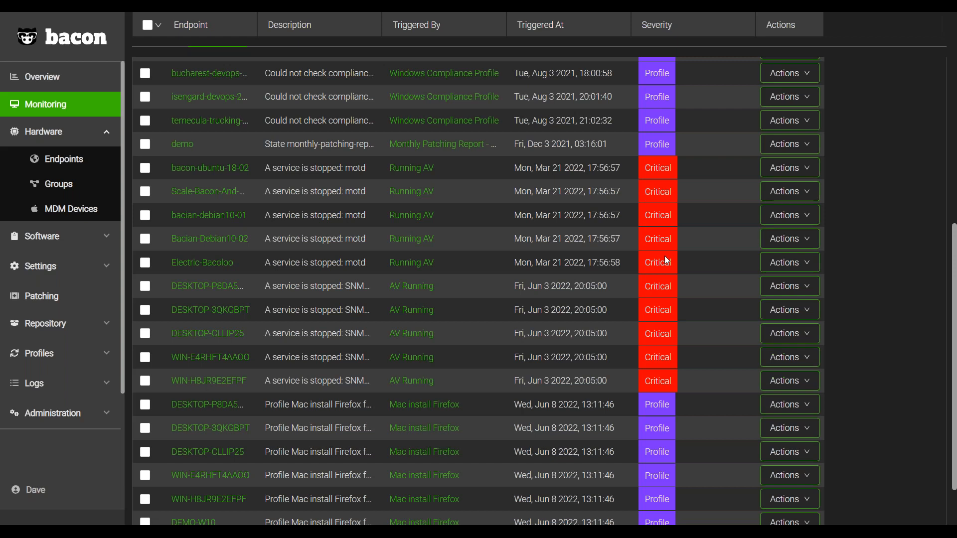
Open the NOC Dashboard and hide the healthy machines from it.
scroll(667, 260, up, 5)
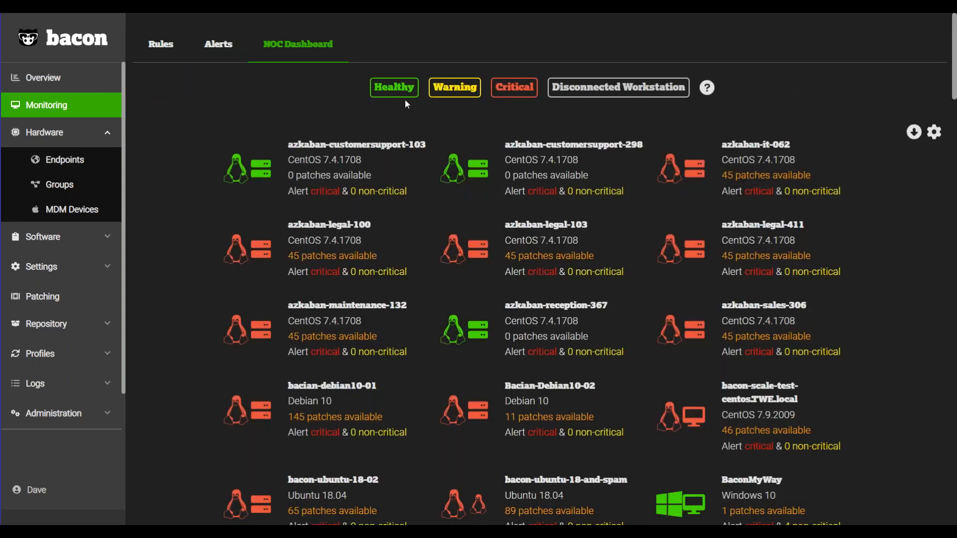
click(405, 98)
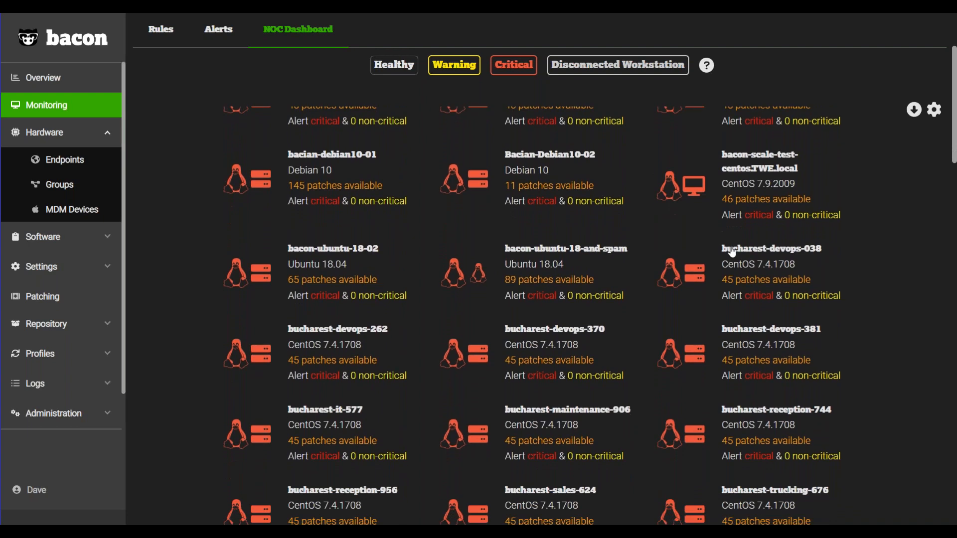
Return to the hardware Endpoints list and view which columns can be shown in its table.
click(77, 170)
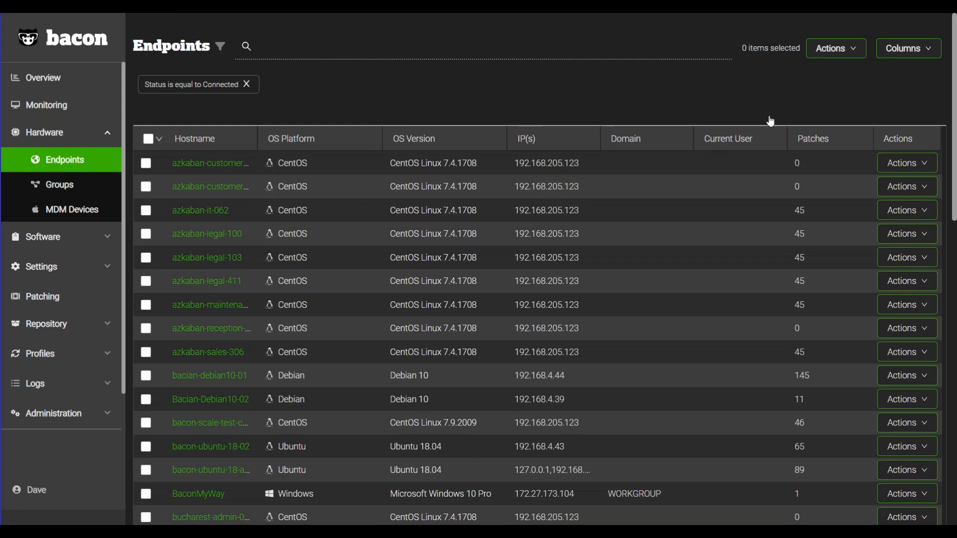
click(909, 48)
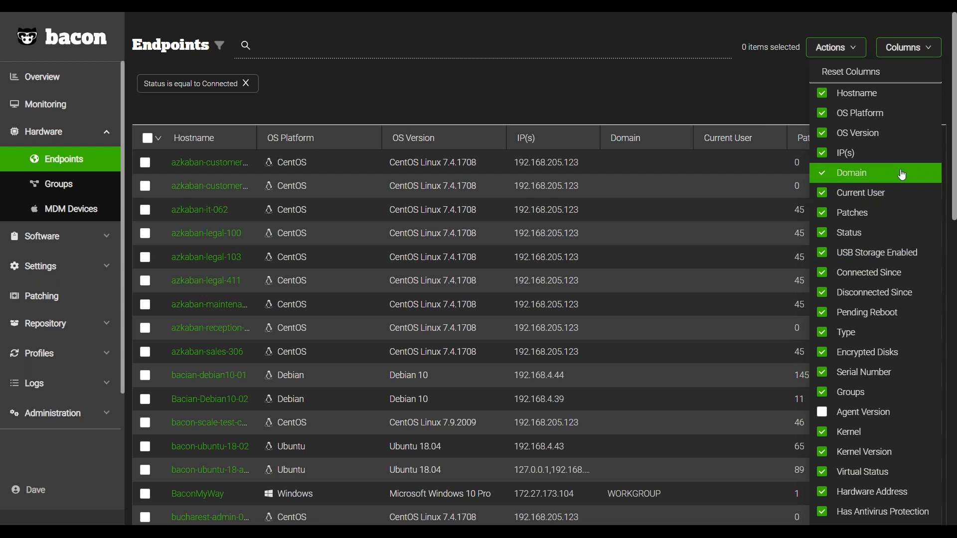
click(615, 104)
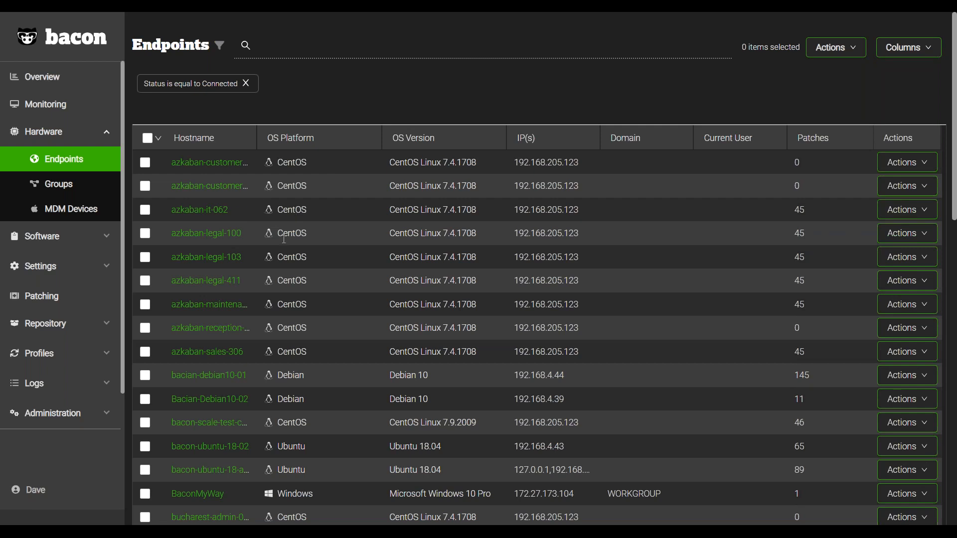
View the hardware groups and open the details of the iPhone among the MDM devices.
click(78, 197)
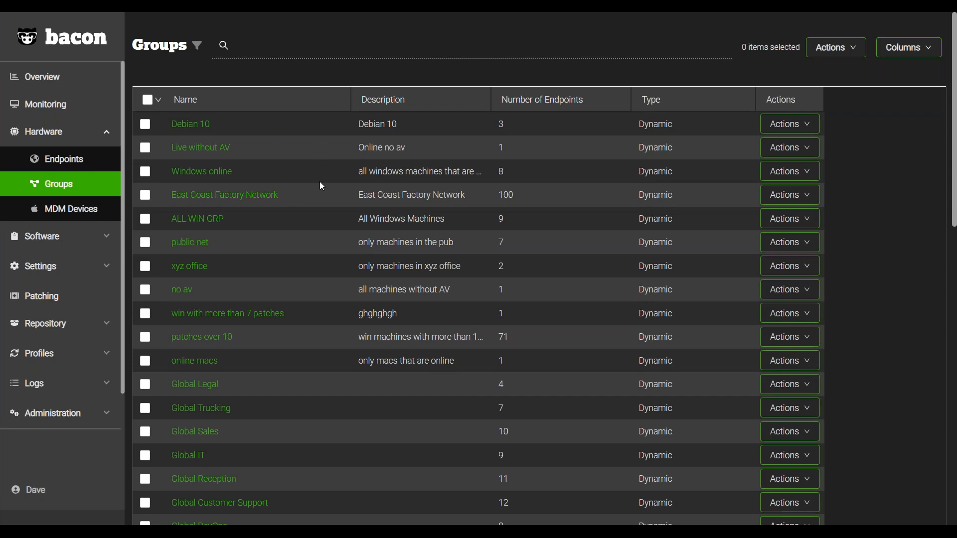
mouse_move(286, 13)
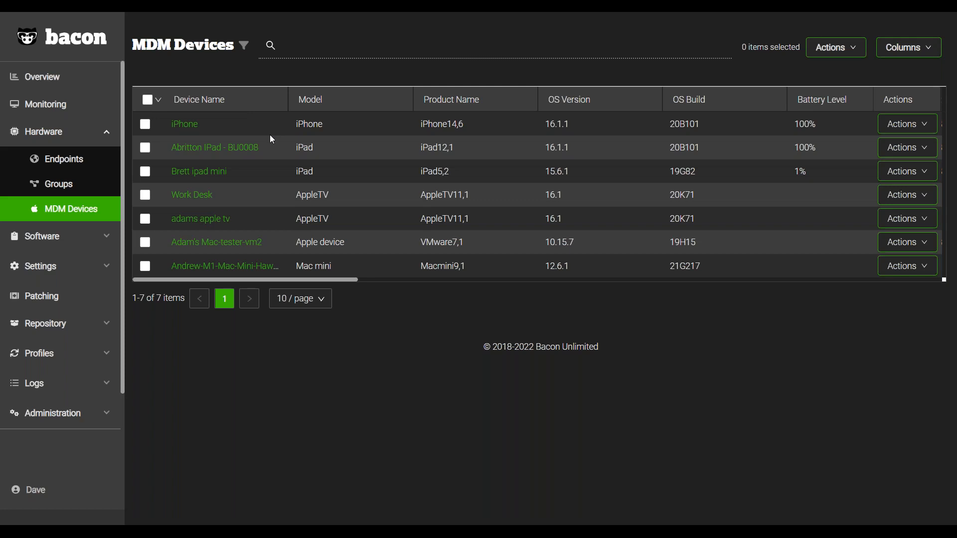
click(185, 125)
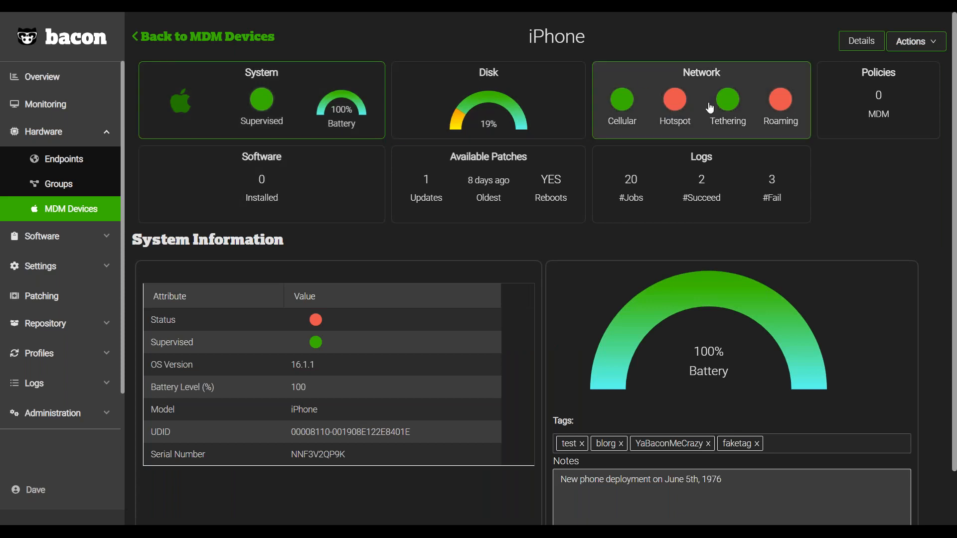
Examine the iPhone's network details, including its hardware info and active service subscription.
click(683, 113)
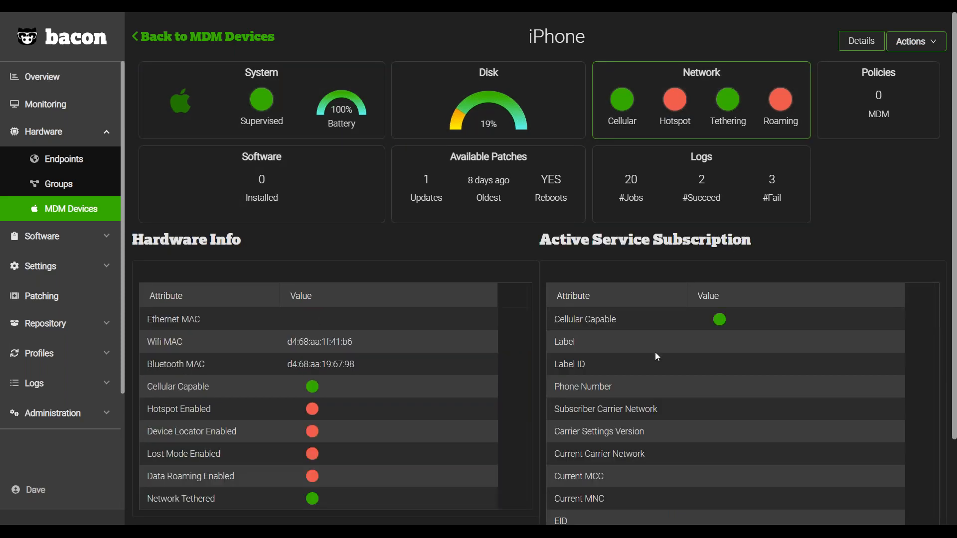
scroll(669, 352, down, 2)
scroll(695, 379, up, 1)
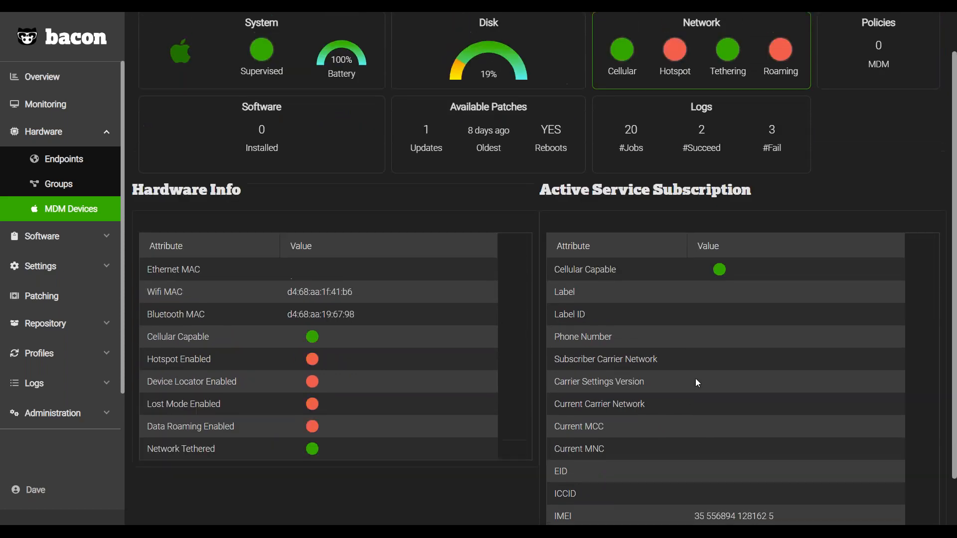
scroll(697, 382, up, 1)
View the installed software and services lists, and return to the hardware groups list.
click(82, 240)
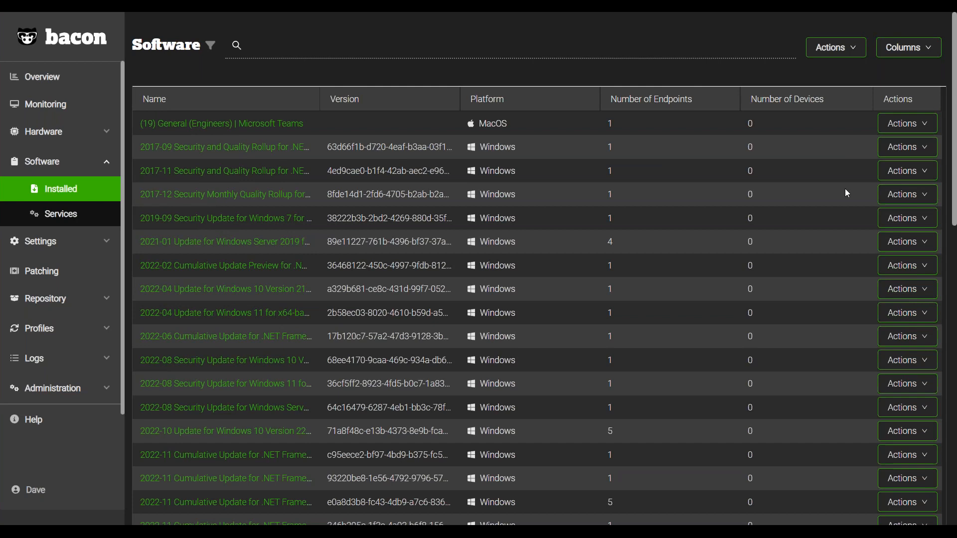
click(64, 218)
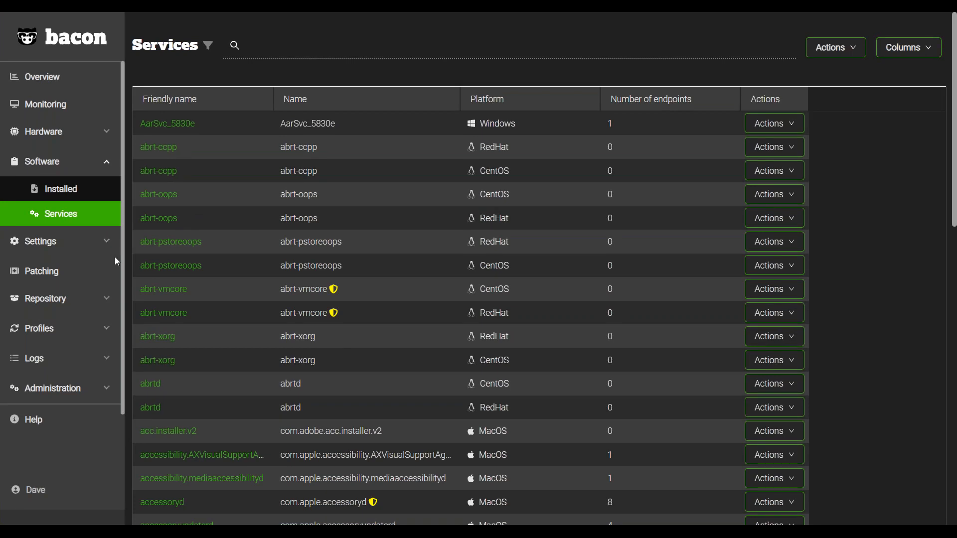
click(70, 278)
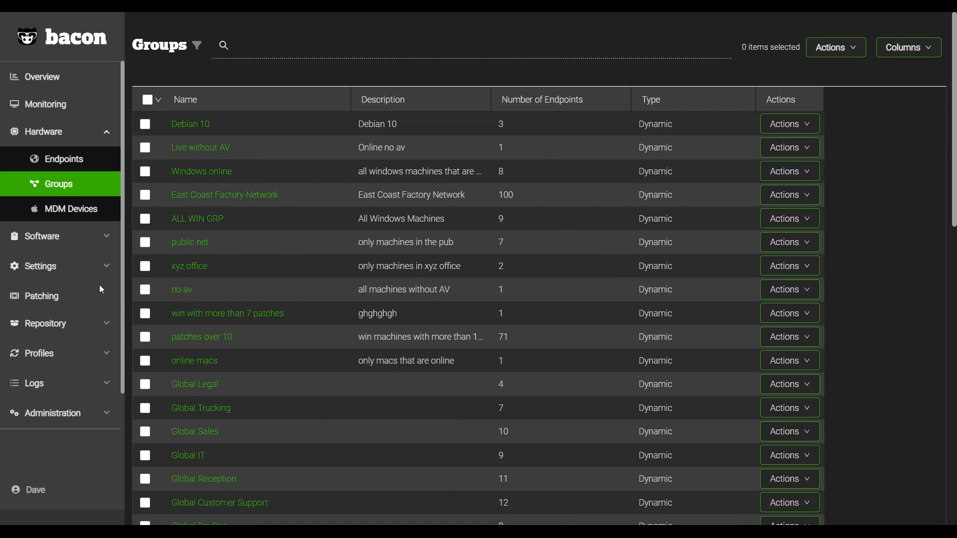
View the files stored in the repository and its list of software bundles.
click(60, 323)
click(57, 301)
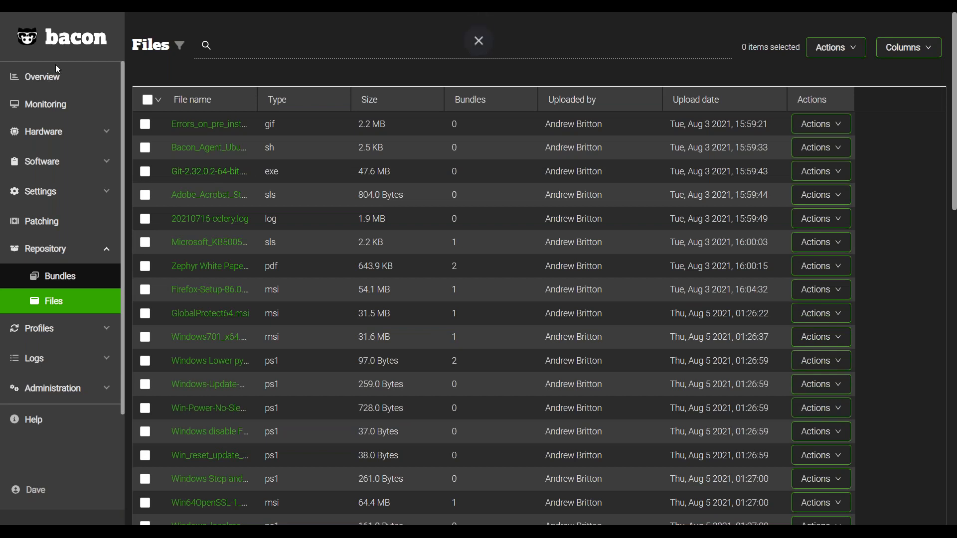
click(66, 282)
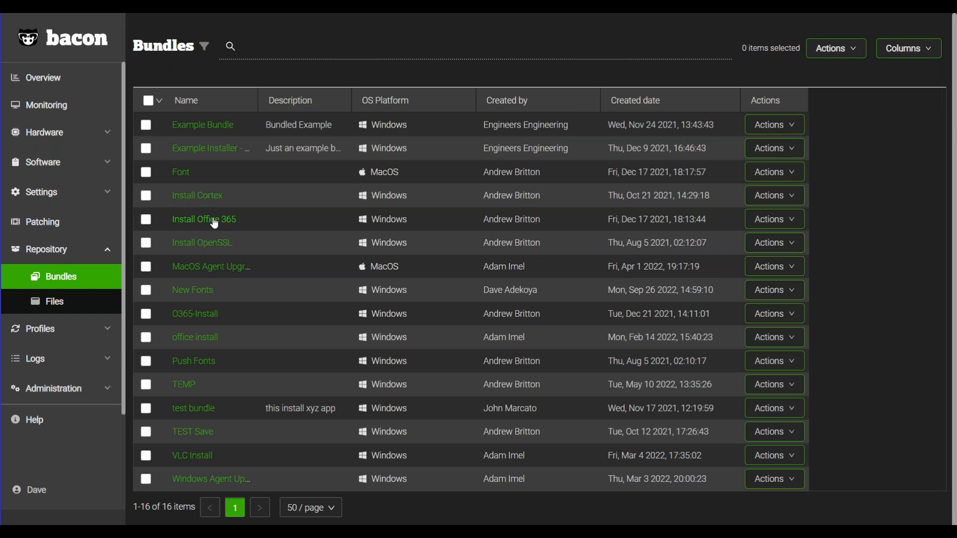
Open the list of states that belongs to the configuration profiles.
click(87, 331)
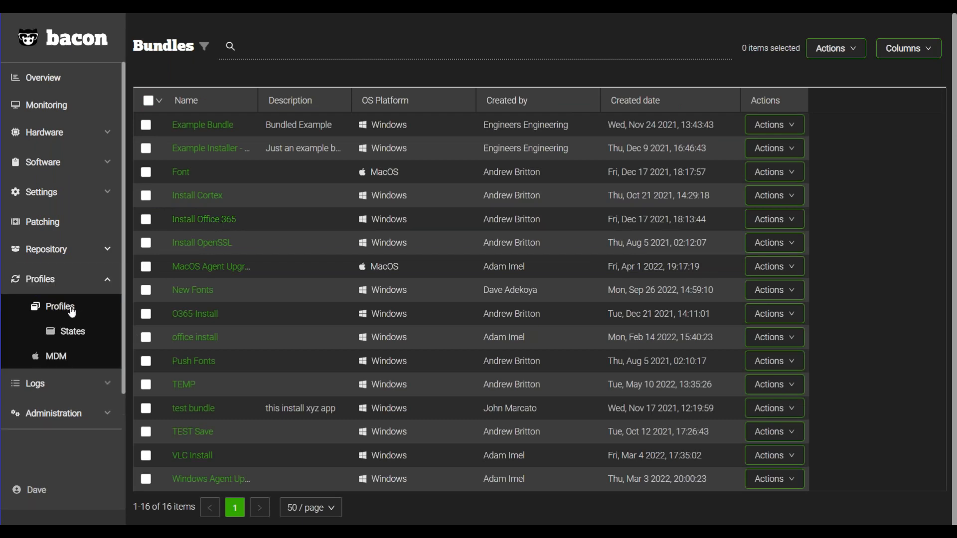
click(79, 341)
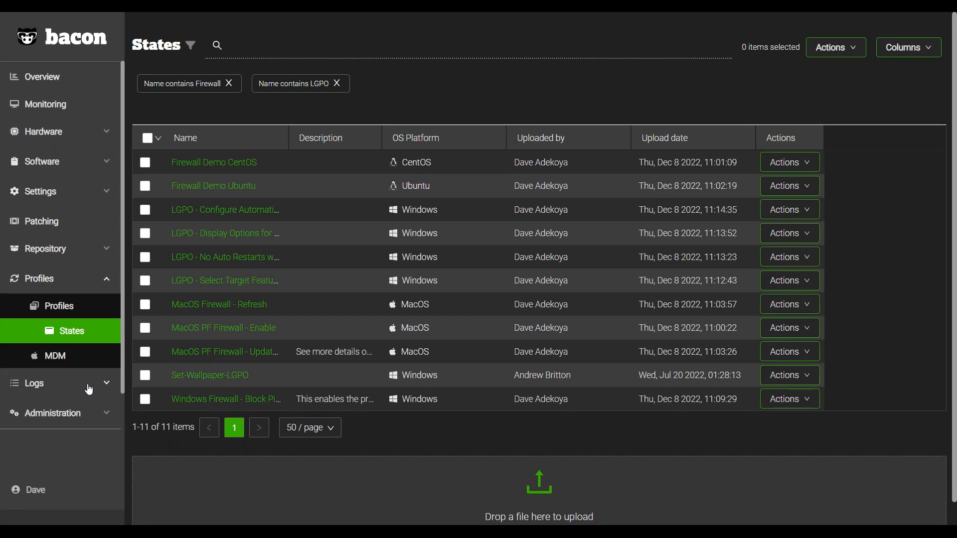
Open the jobs logs to view the profile deployment jobs and their statuses.
scroll(89, 389, down, 2)
click(100, 333)
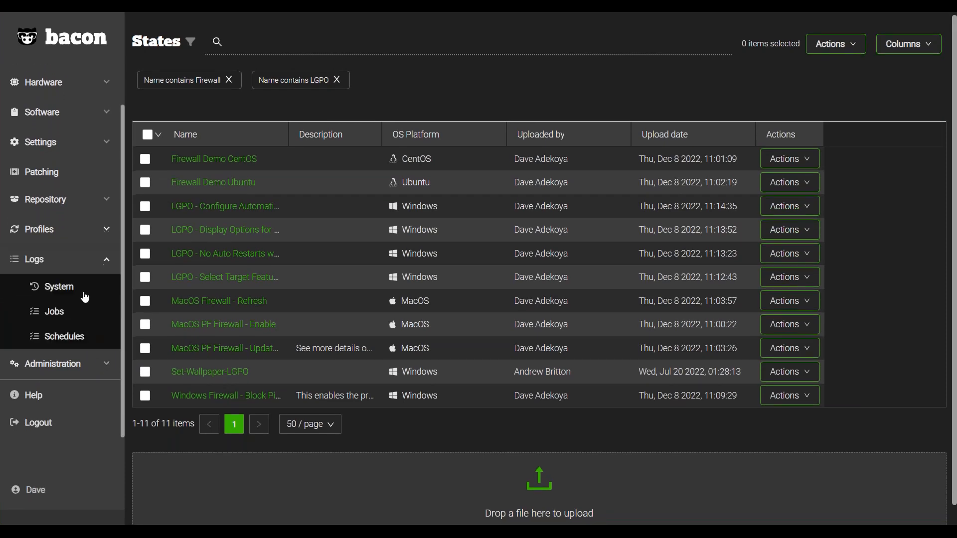
click(84, 302)
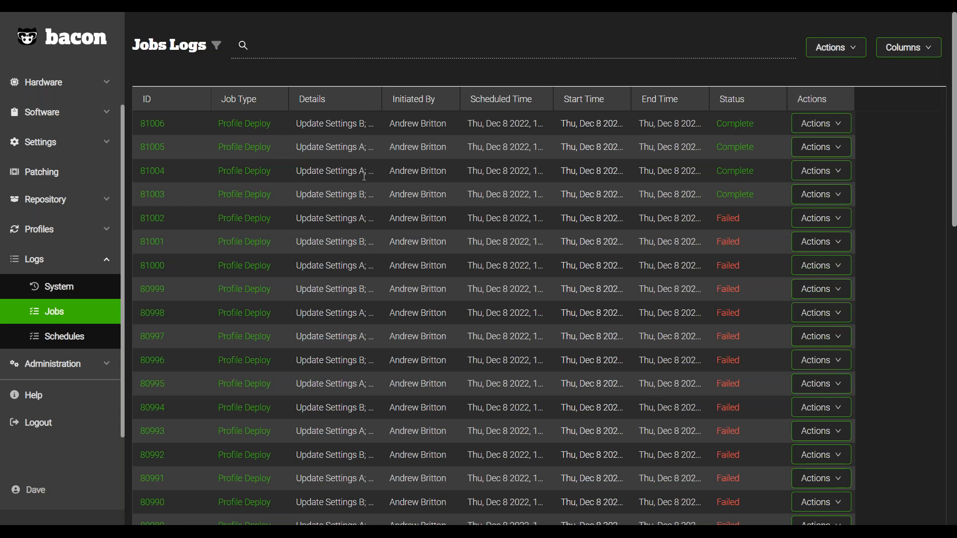
View the users and roles lists in the access administration and look over the remaining administration options.
click(72, 373)
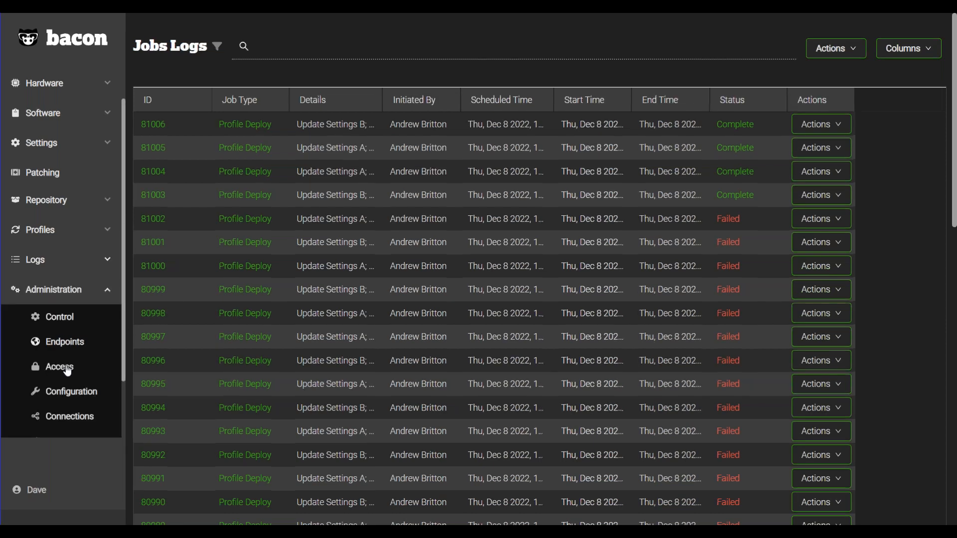
click(65, 367)
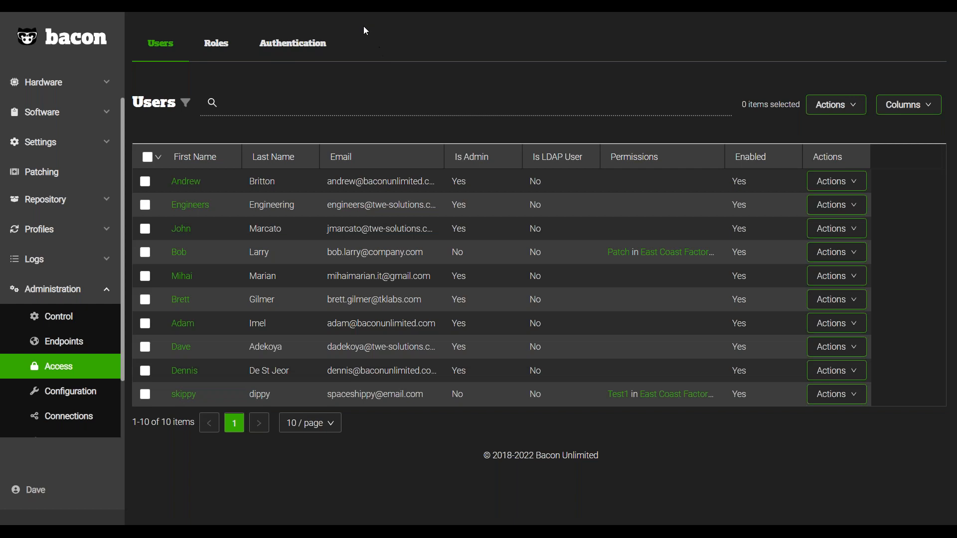
click(230, 51)
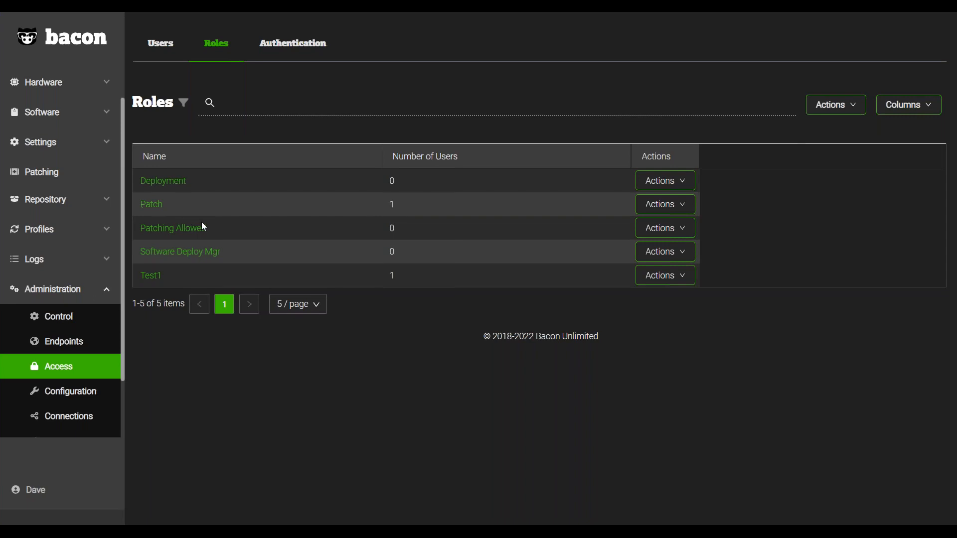
scroll(109, 355, down, 1)
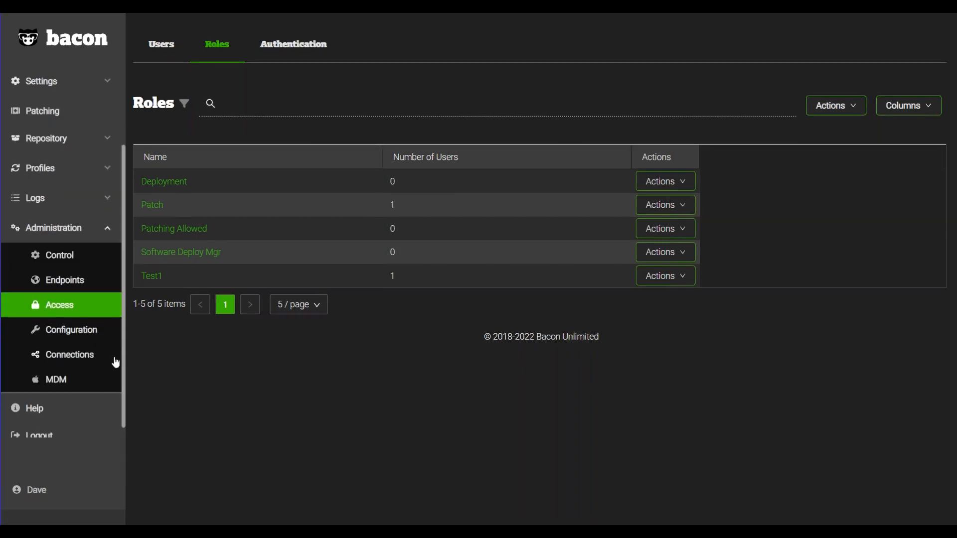
scroll(115, 363, down, 1)
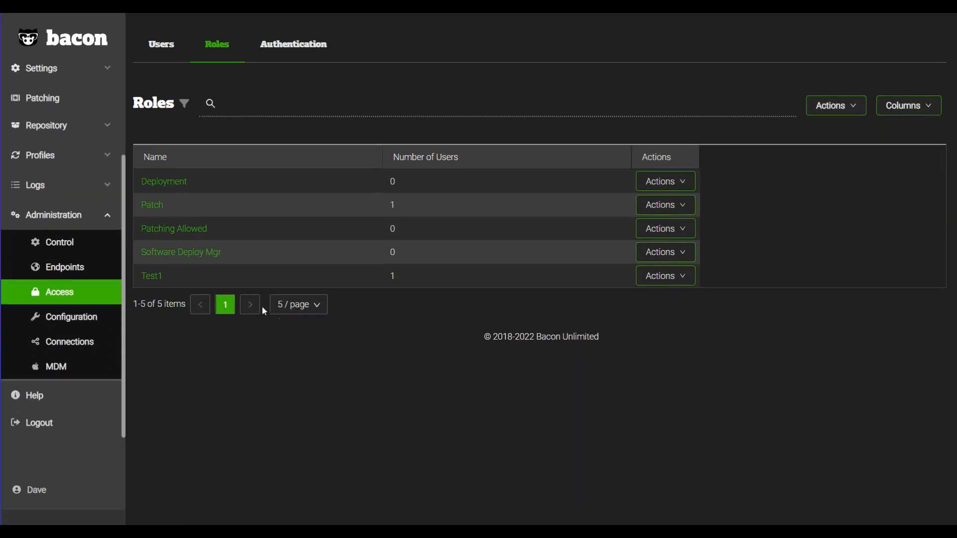
Open the hardware endpoints list and add a filter for OS Platform is equal to Windows.
scroll(90, 193, up, 3)
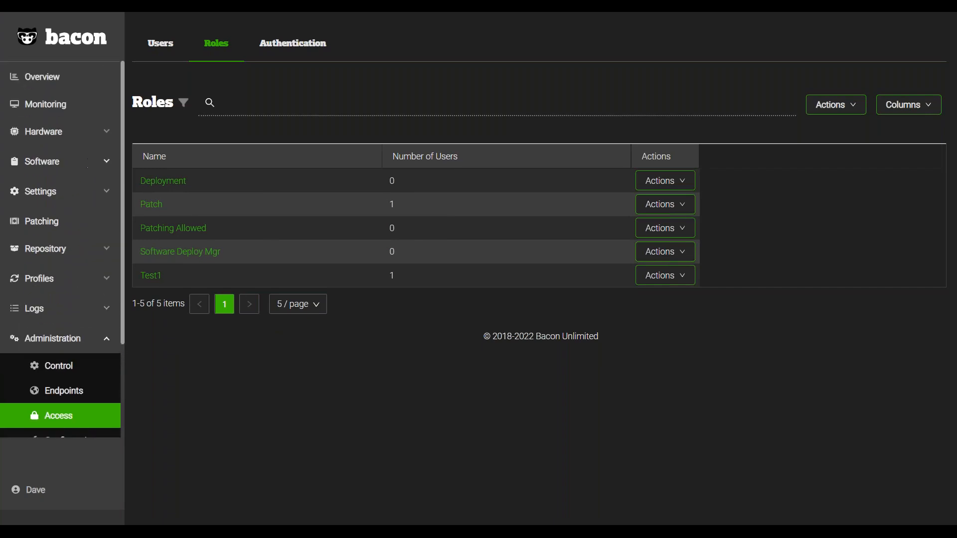
click(83, 133)
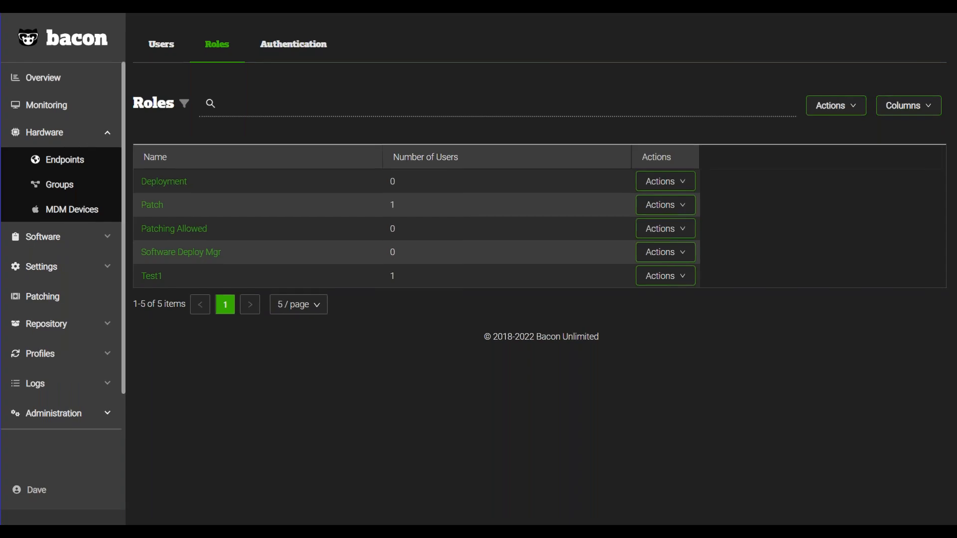
click(64, 160)
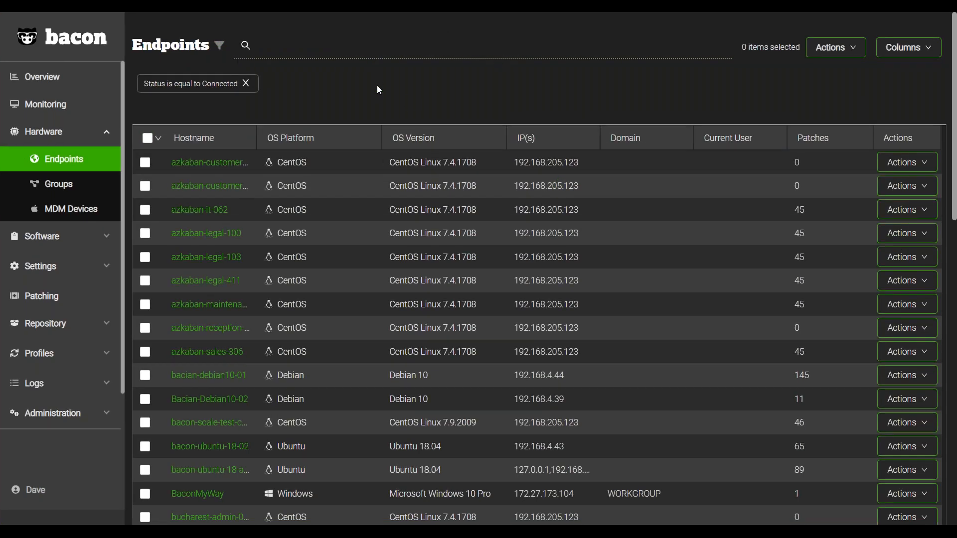
click(221, 50)
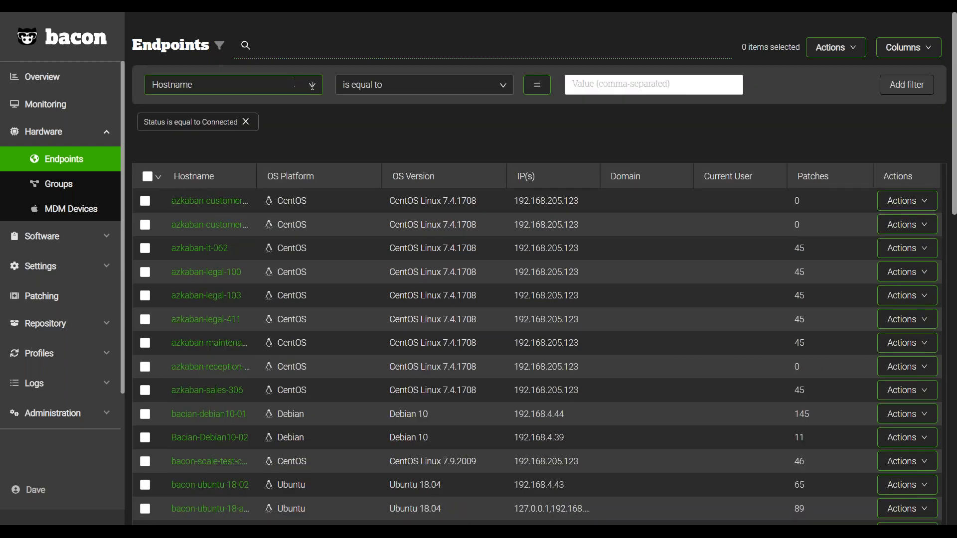
click(311, 85)
click(297, 132)
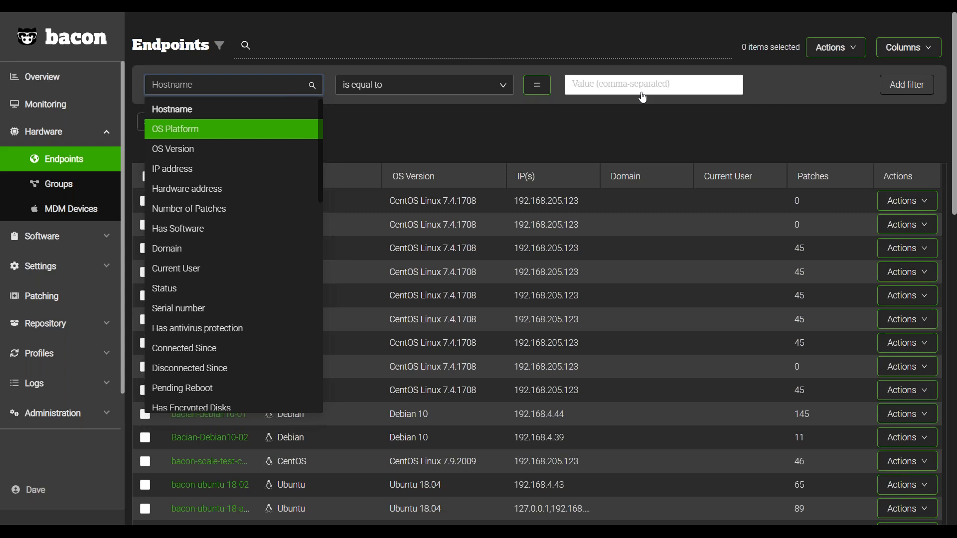
click(648, 88)
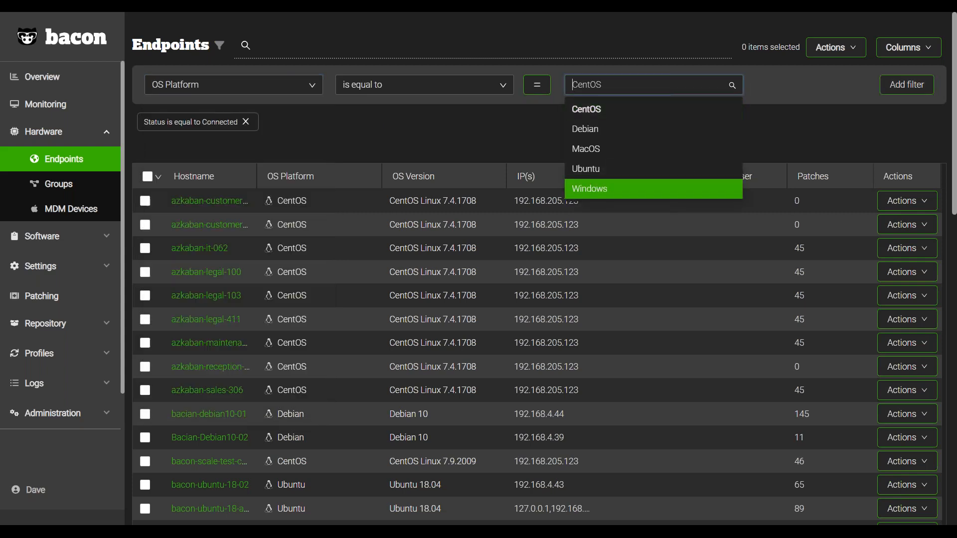
click(699, 192)
click(923, 90)
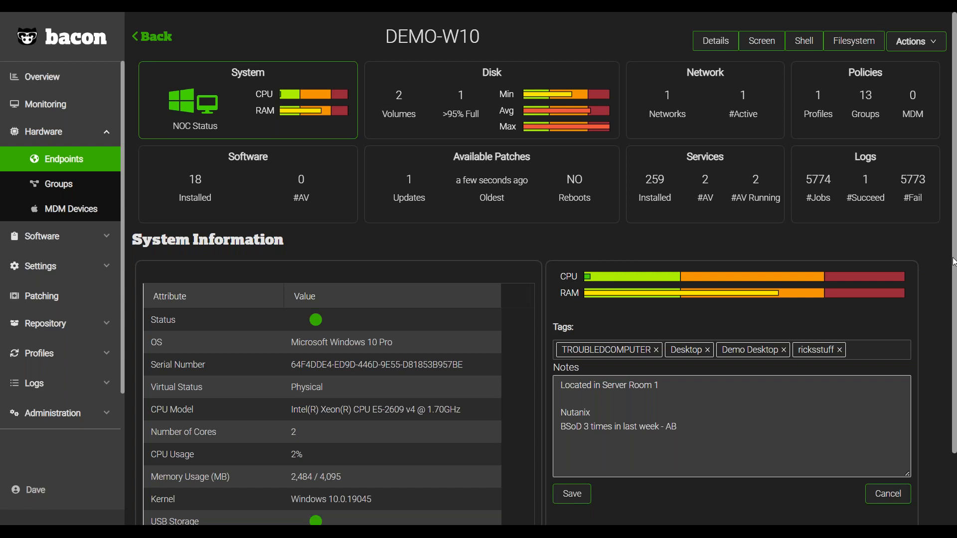
View the disk, system and network information of the DEMO-W10 endpoint.
click(535, 103)
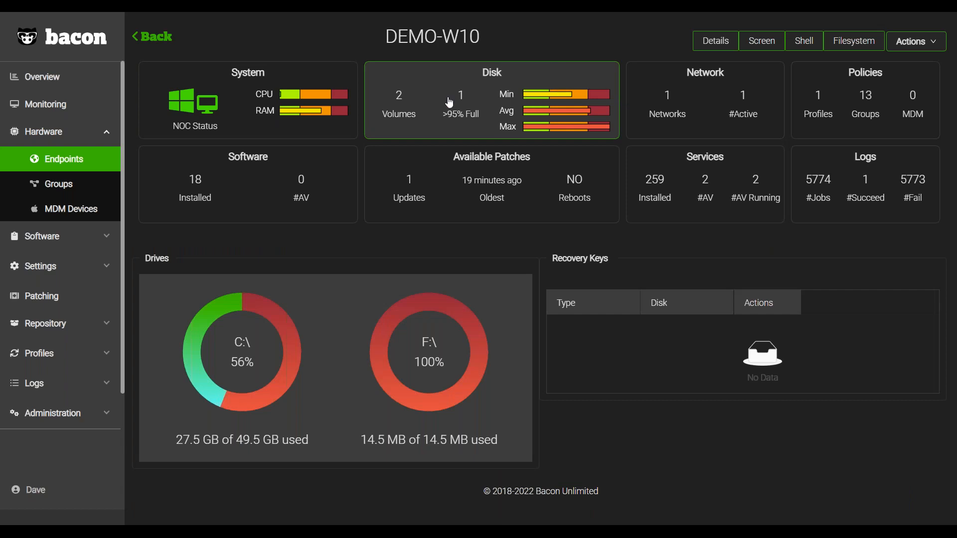
click(329, 107)
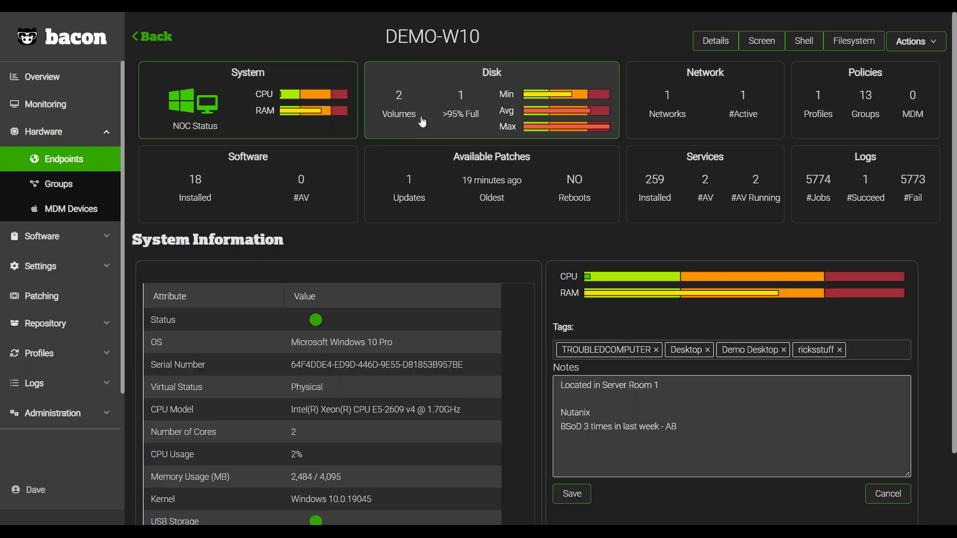
click(691, 127)
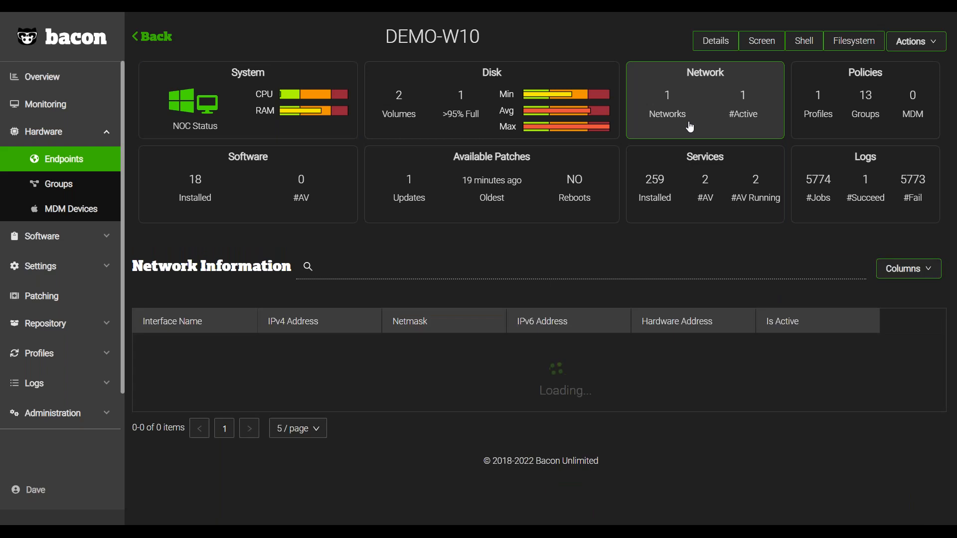
View the profiles and groups listed under DEMO-W10's policies.
click(829, 123)
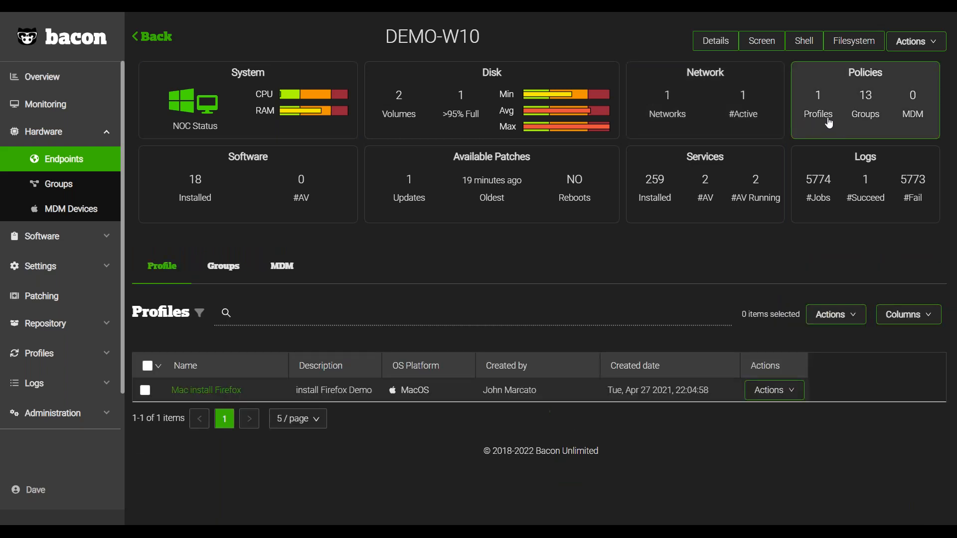
click(236, 274)
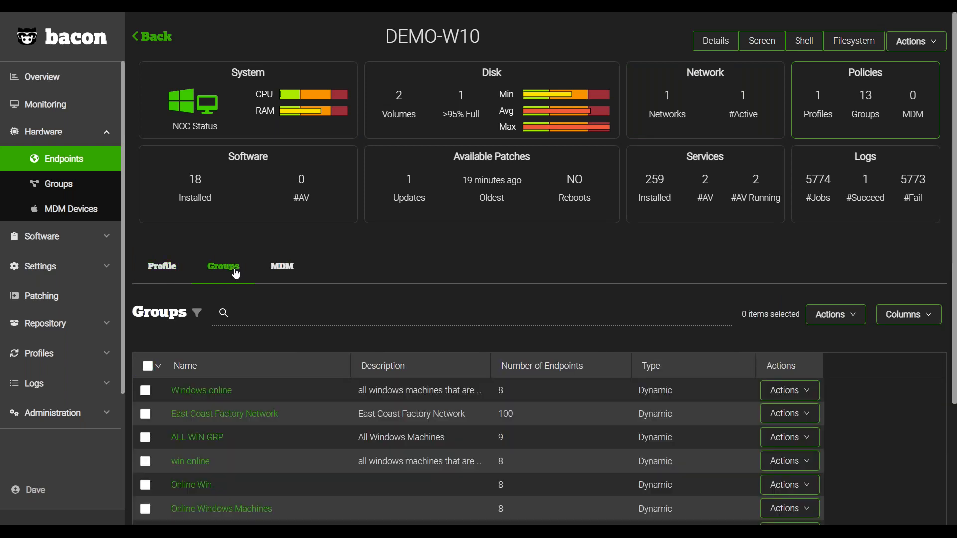
scroll(246, 278, down, 1)
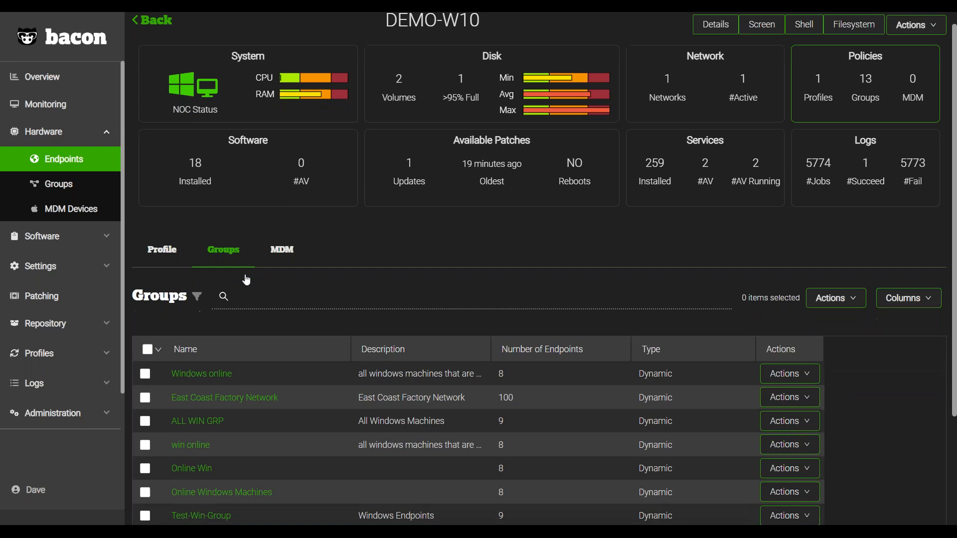
scroll(247, 276, up, 1)
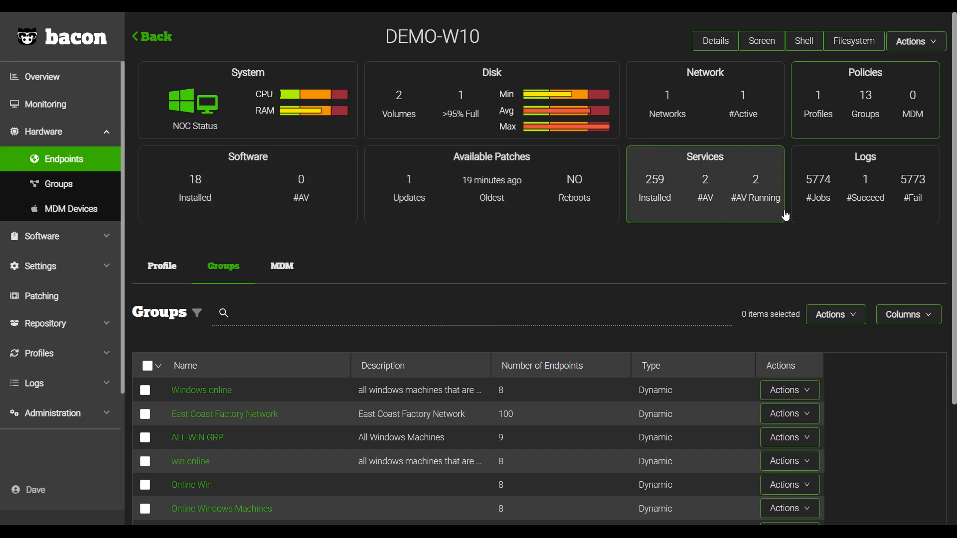
View DEMO-W10's jobs logs and its available patches.
click(802, 214)
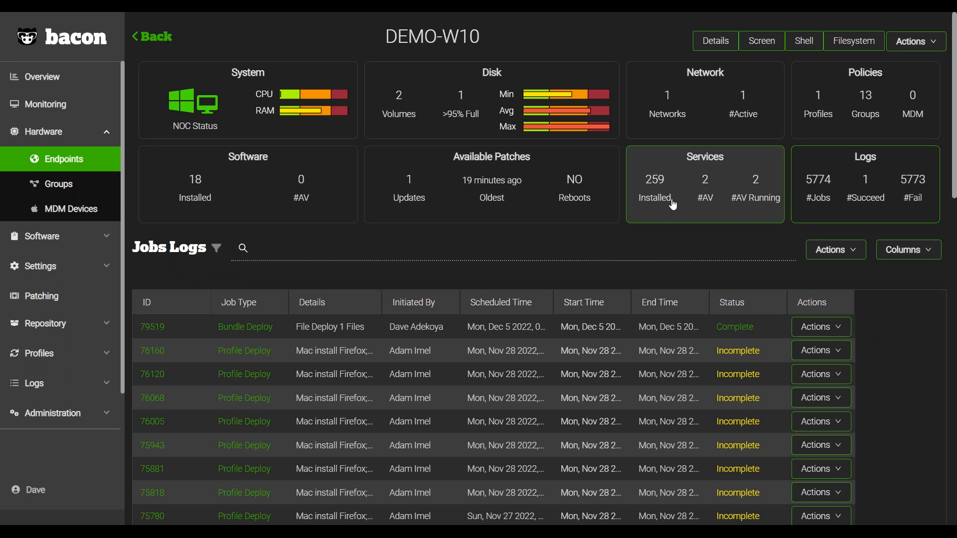
click(553, 208)
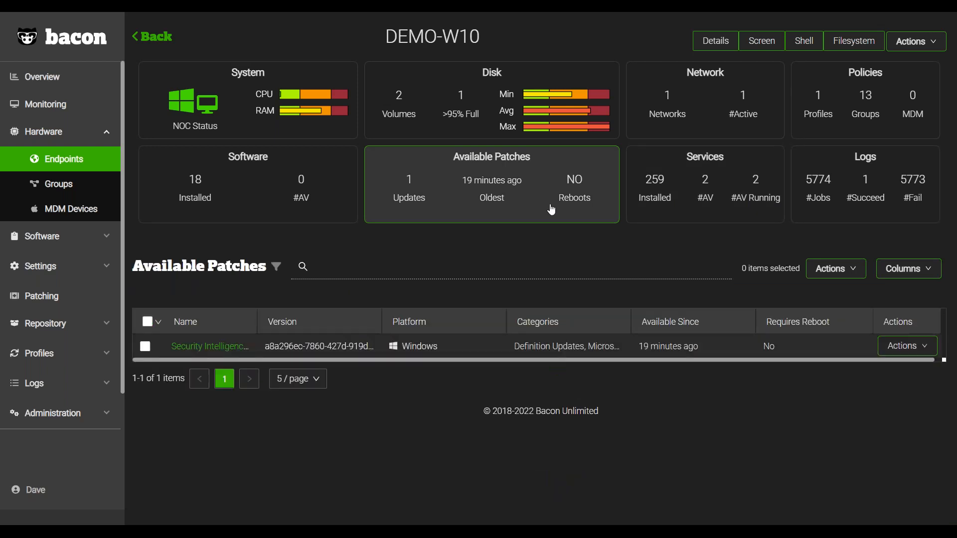
View the software installed on DEMO-W10 and search it for "edge".
click(299, 204)
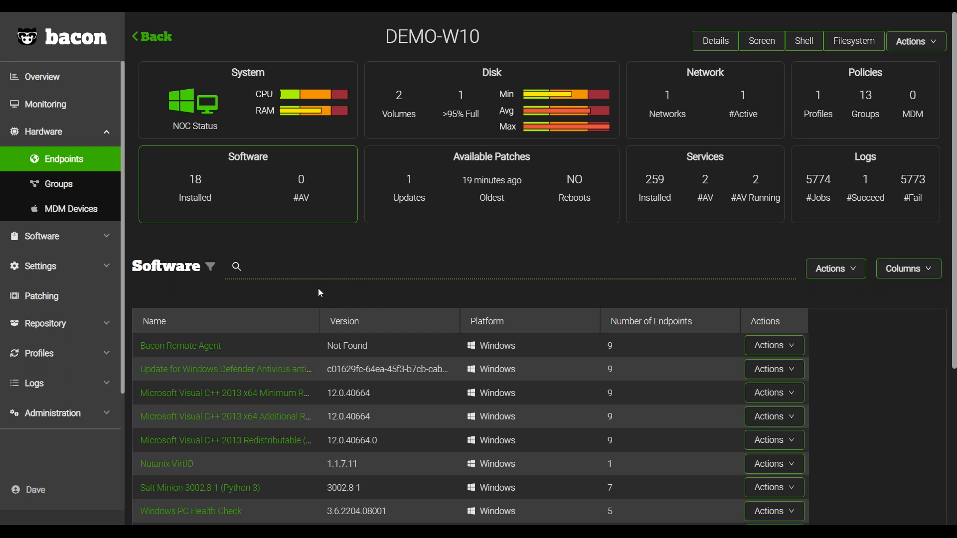
scroll(320, 293, down, 5)
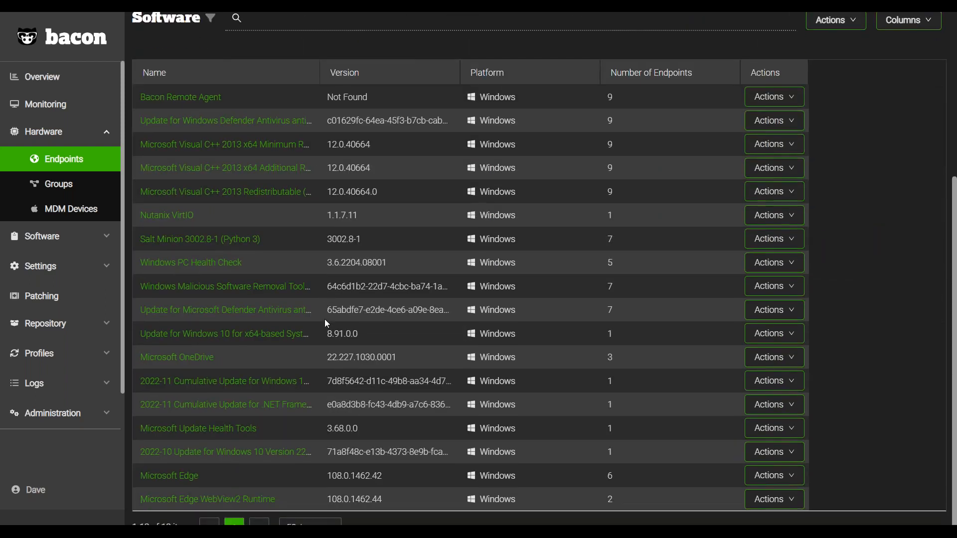
scroll(325, 318, up, 5)
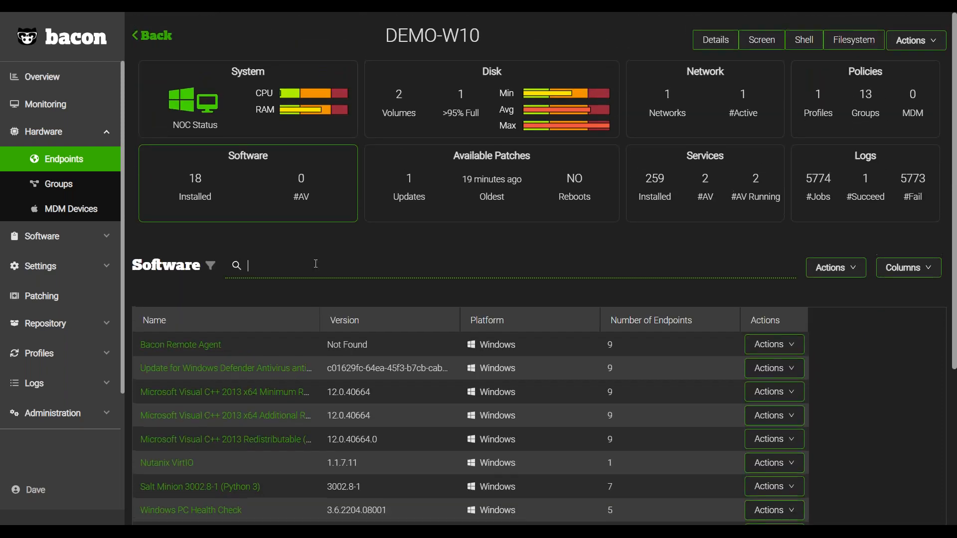
text(edge)
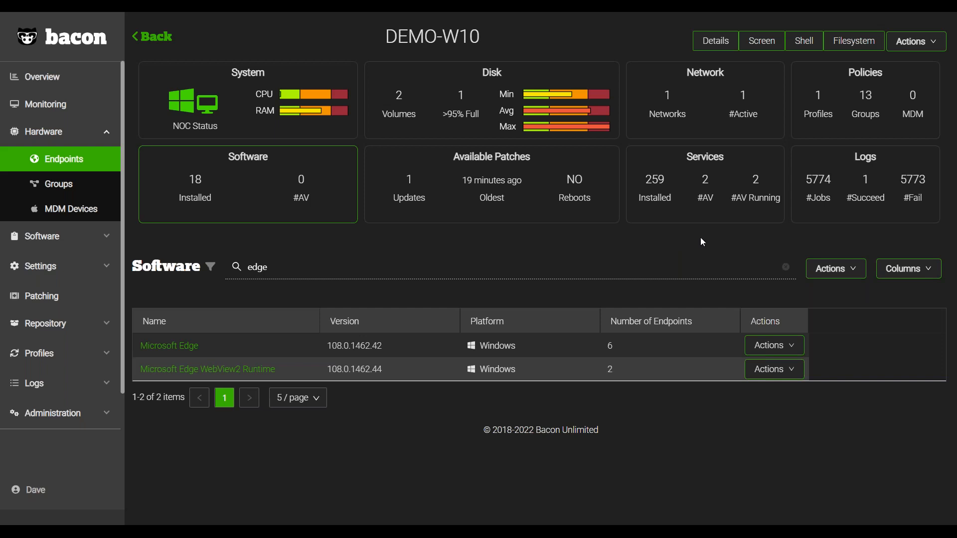
Connect to DEMO-W10's filesystem and browse to the Bacon Admin folder under C:/Users.
click(852, 50)
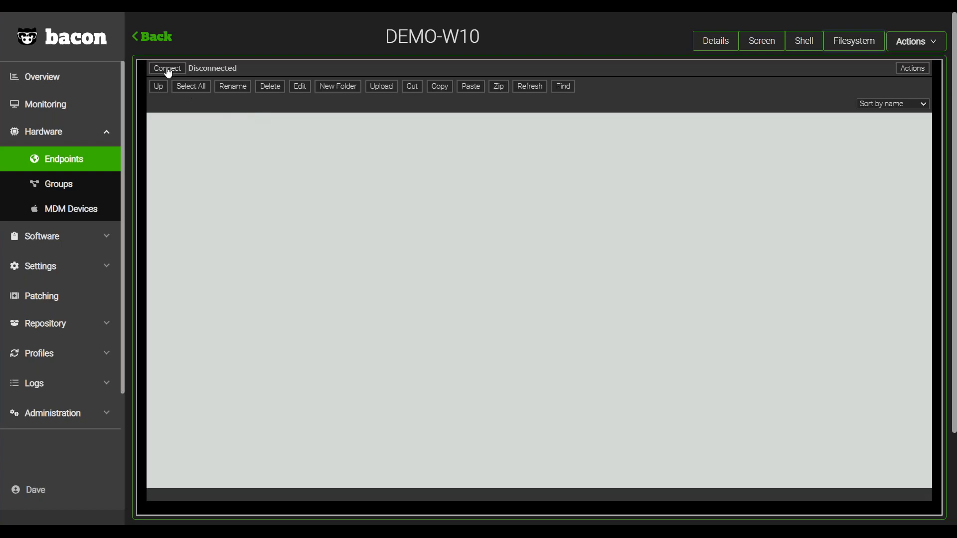
click(167, 70)
click(177, 118)
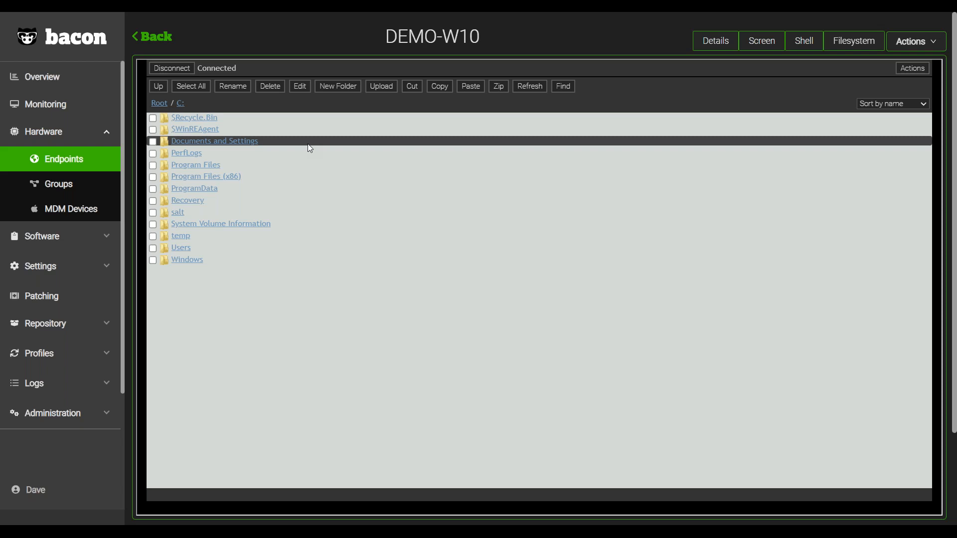
click(186, 252)
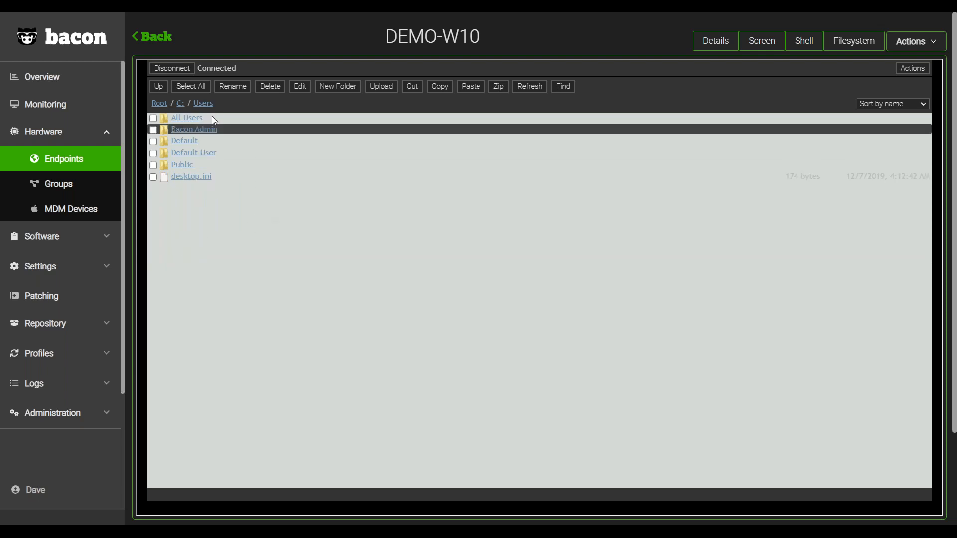
click(181, 103)
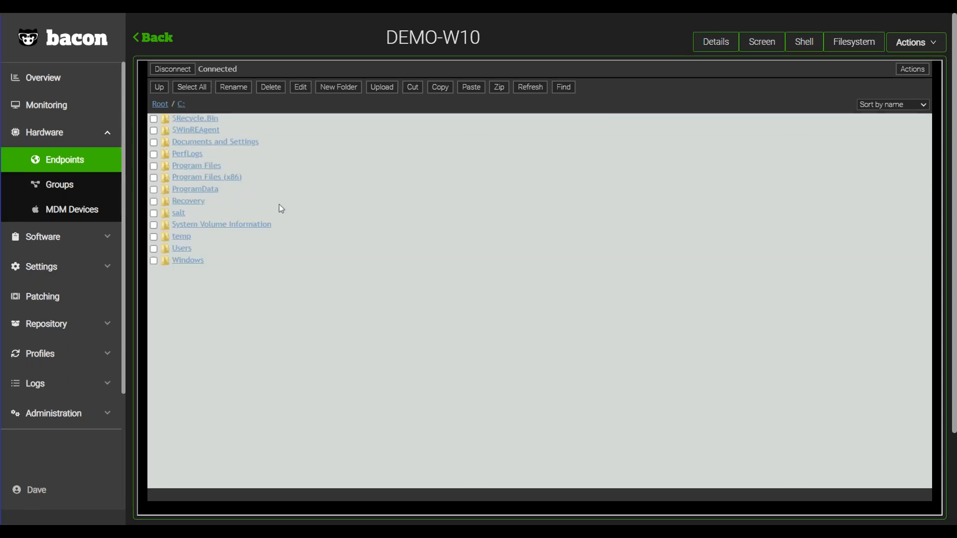
click(186, 252)
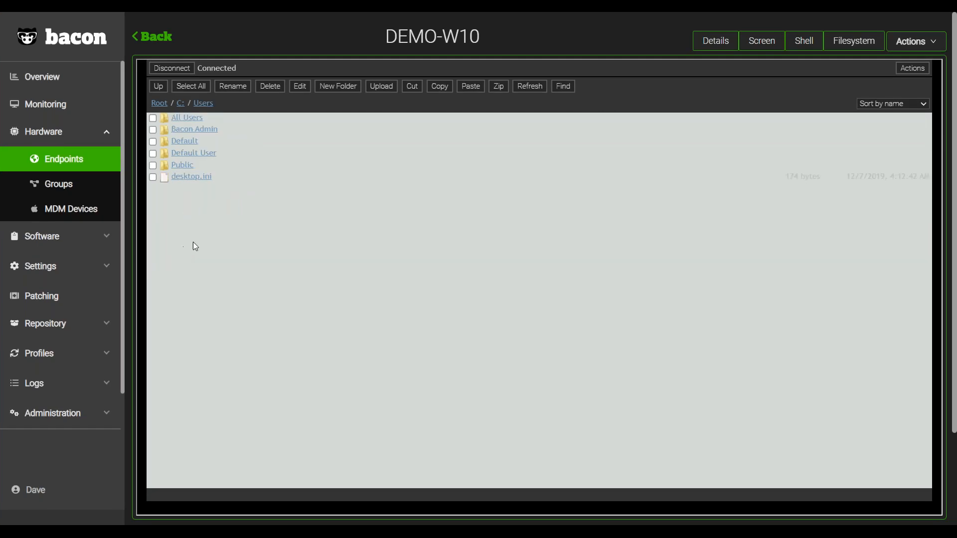
click(208, 133)
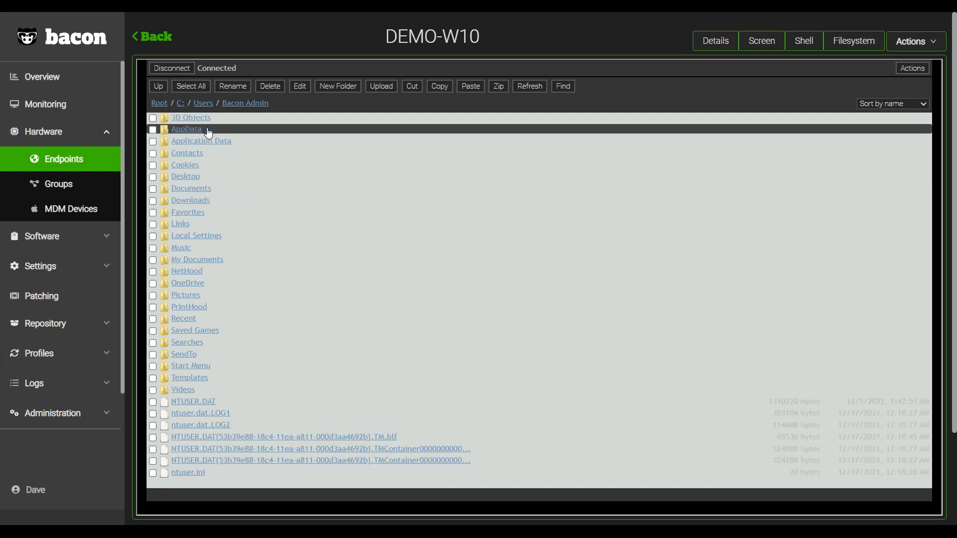
Examine the Bacon Admin folder's contents, view its Desktop folder and return to Bacon Admin.
scroll(200, 210, down, 3)
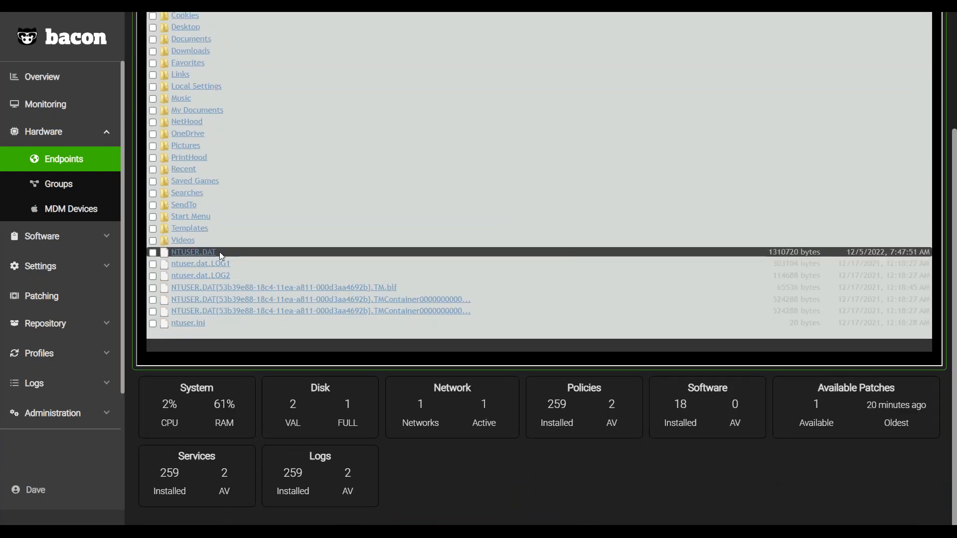
scroll(219, 251, up, 3)
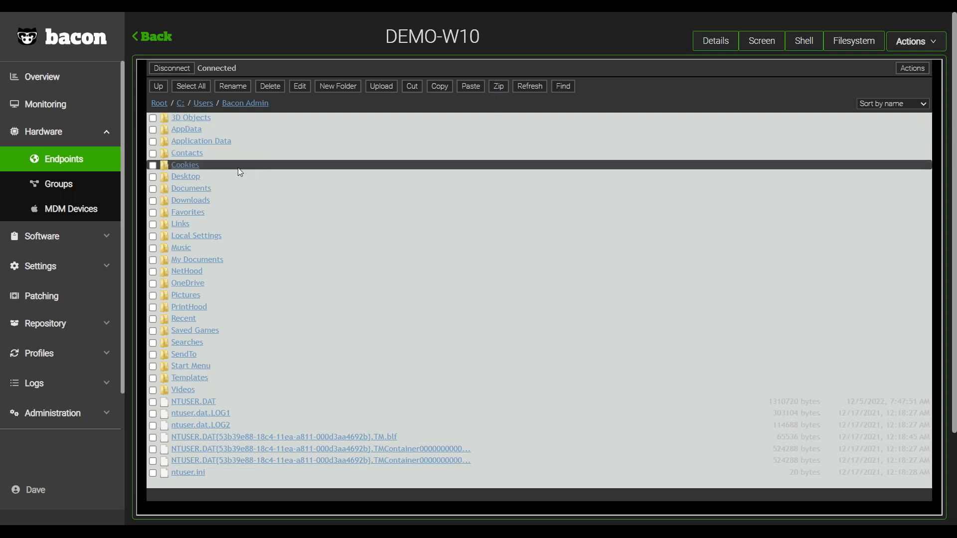
click(186, 178)
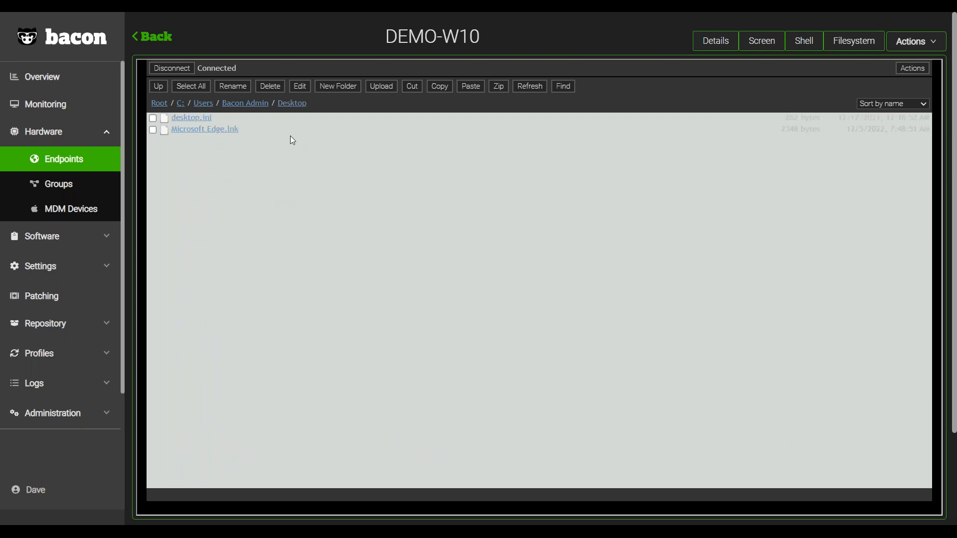
click(254, 109)
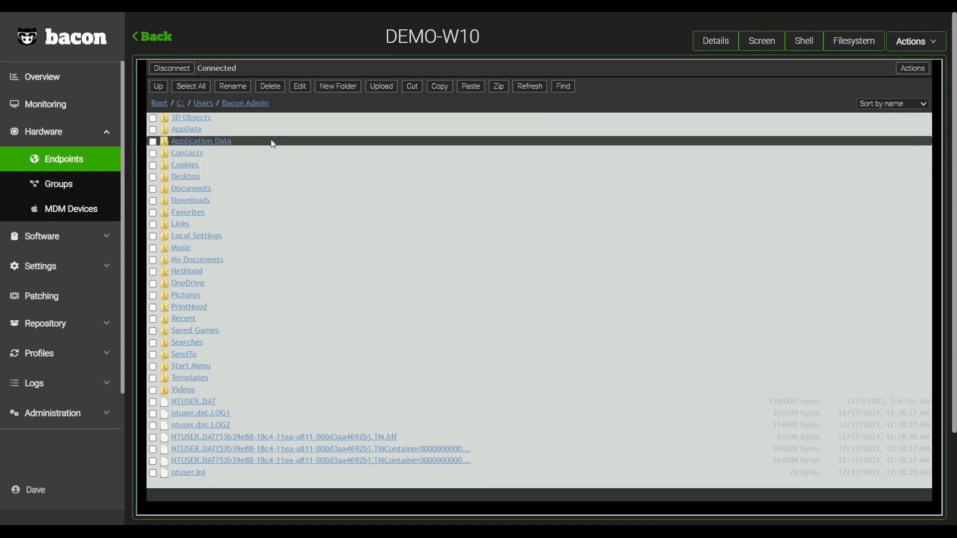
View the contents of the My Documents folder and return to the Bacon Admin folder.
click(206, 259)
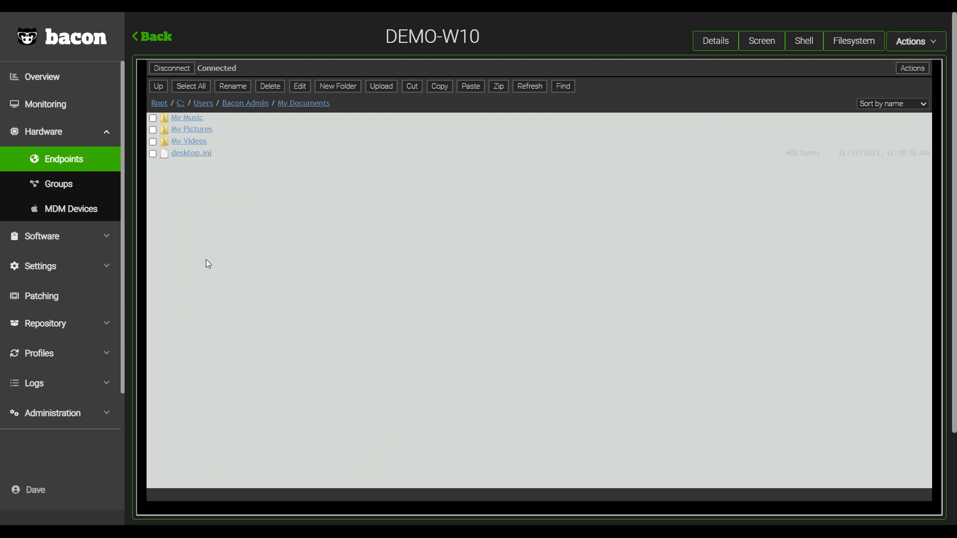
click(248, 106)
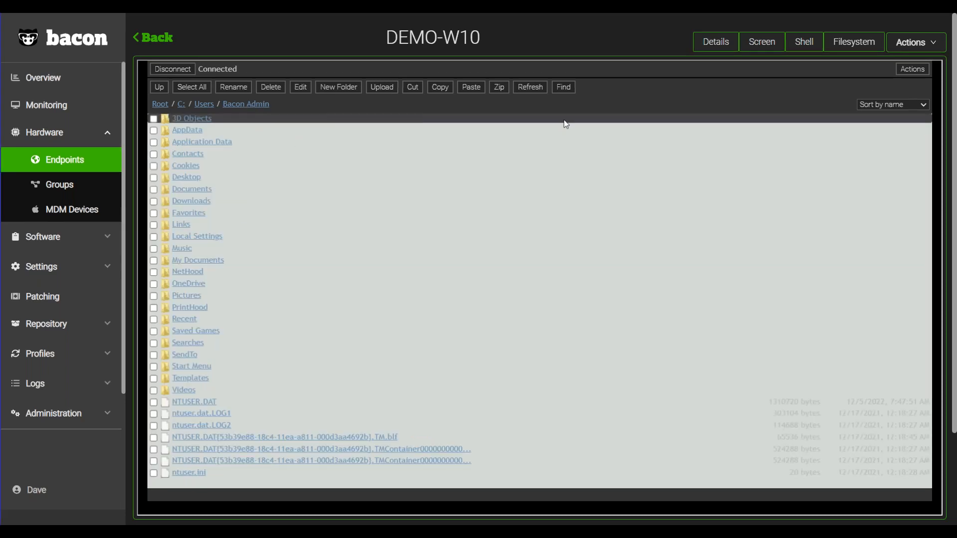
Connect to DEMO-W10's remote shell and run the whoami command.
click(810, 44)
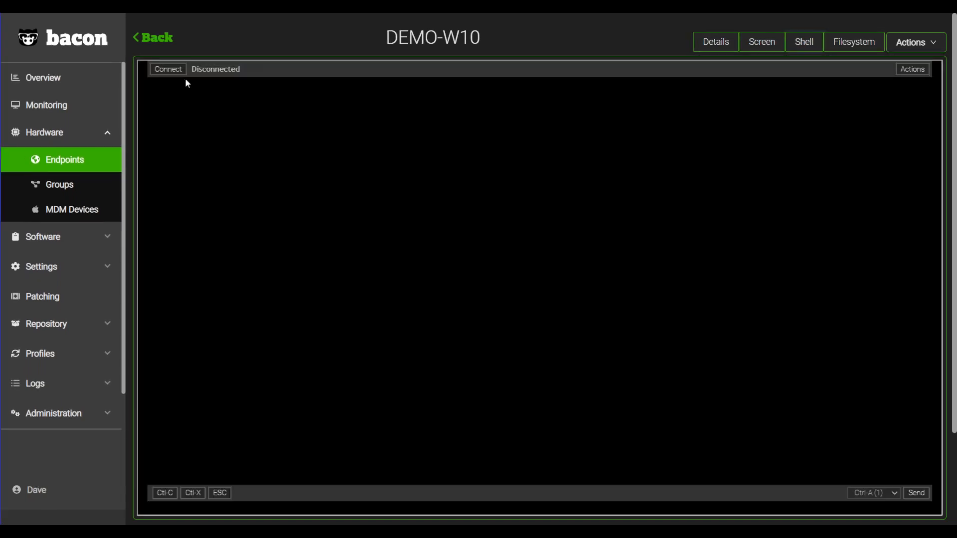
click(169, 70)
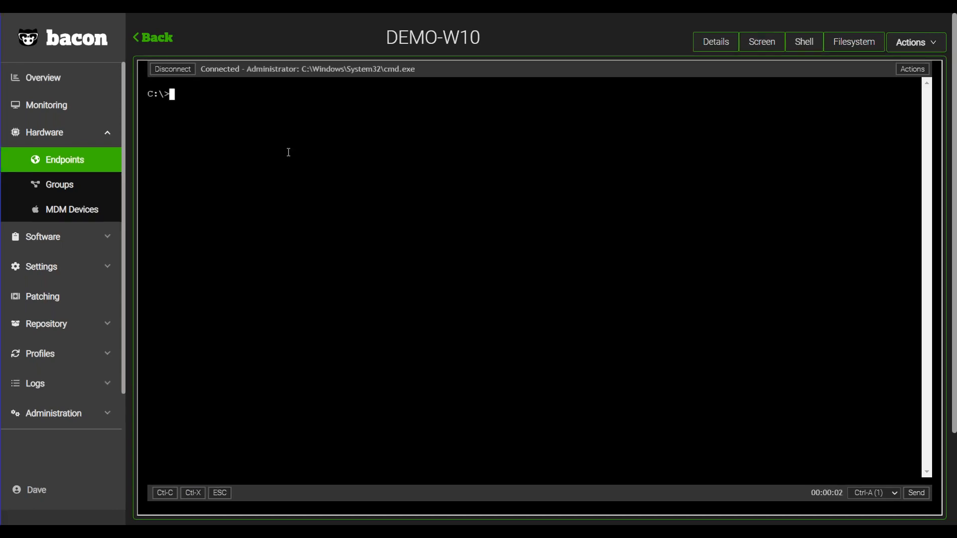
text(whoami)
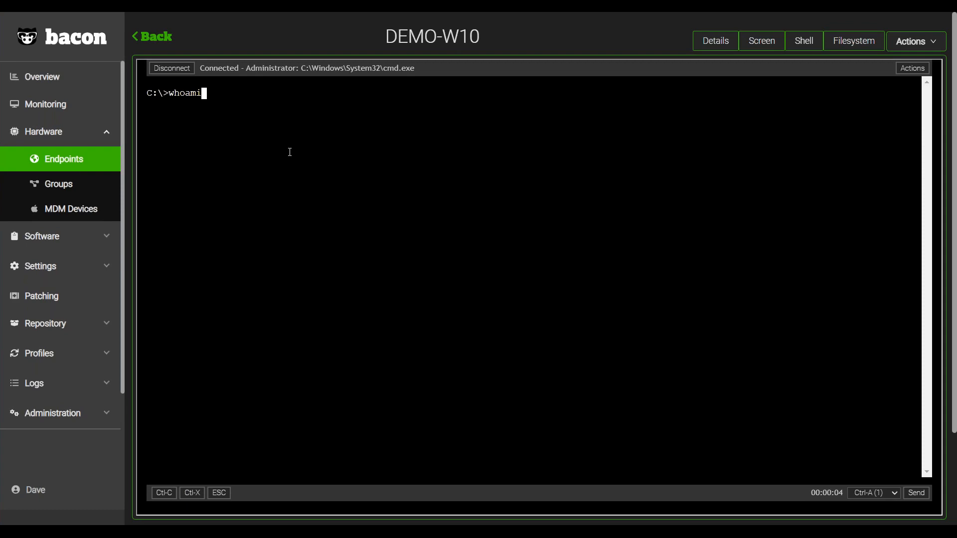
key(Return)
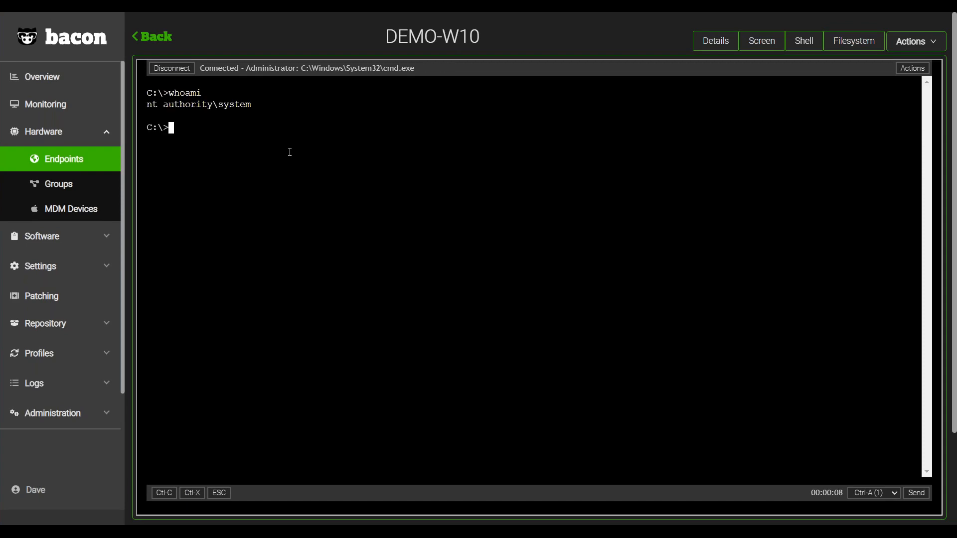
Start powershell.exe in the remote shell and run the Get-Date command.
text(powershell.exe)
key(Return)
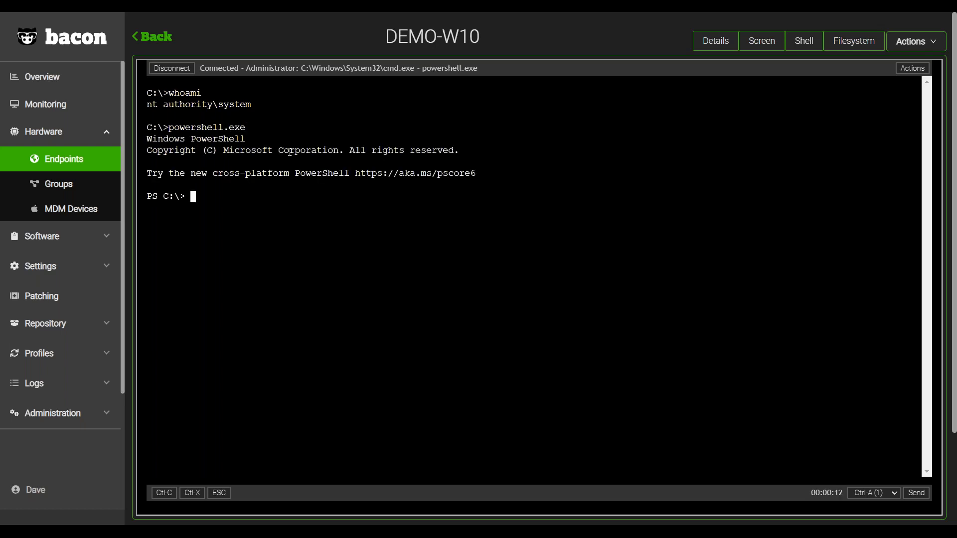
text(Get-Date)
key(Return)
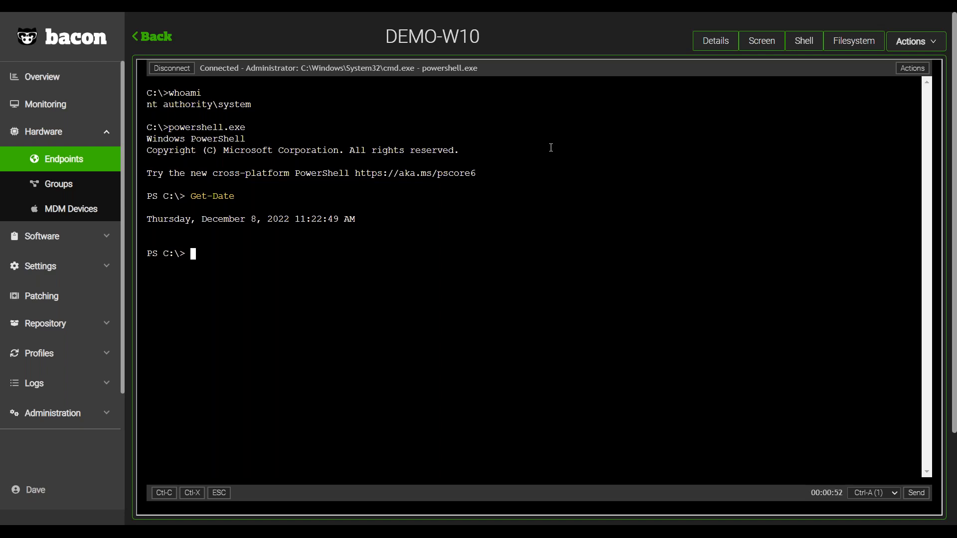
Connect to DEMO-W10's remote screen and enter "Hi!" in the web search box of its Edge browser.
click(755, 48)
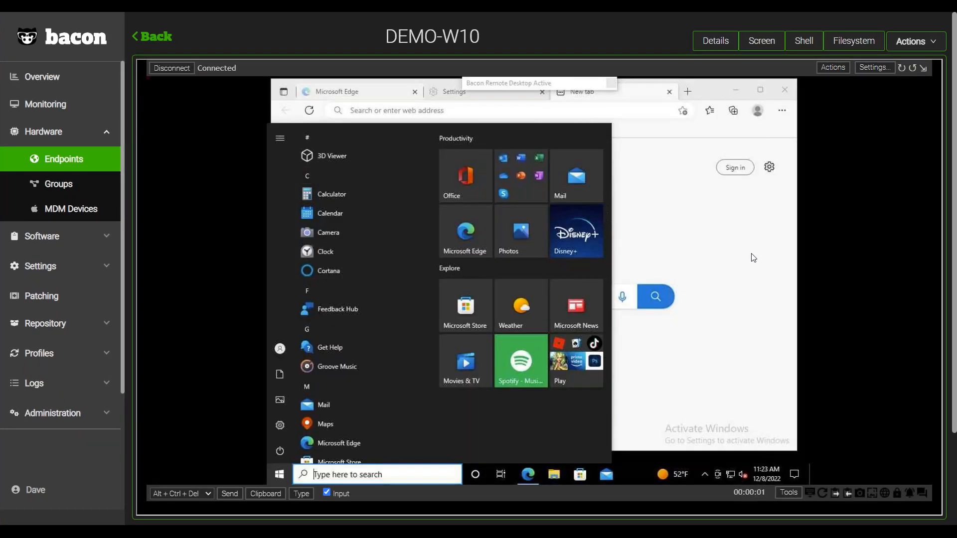
click(752, 258)
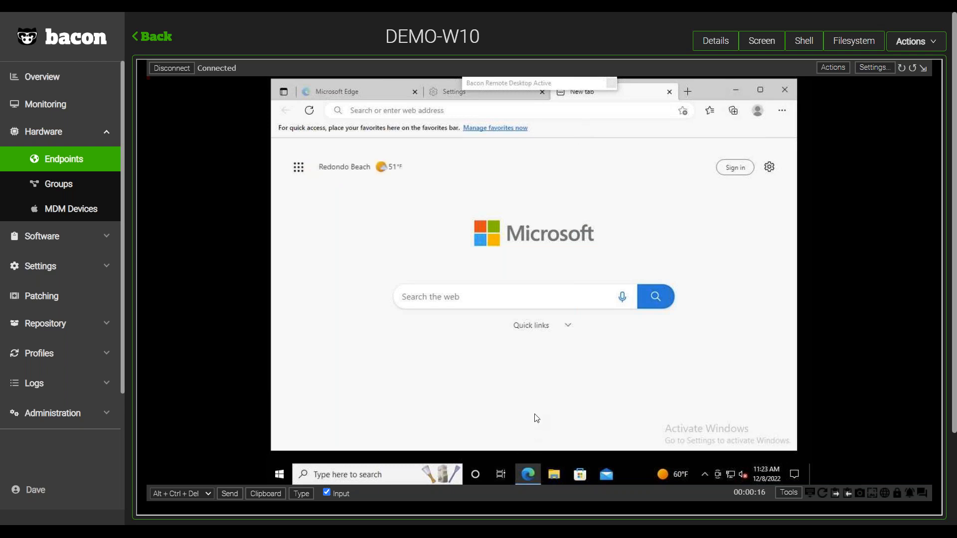
click(461, 298)
text(Hi)
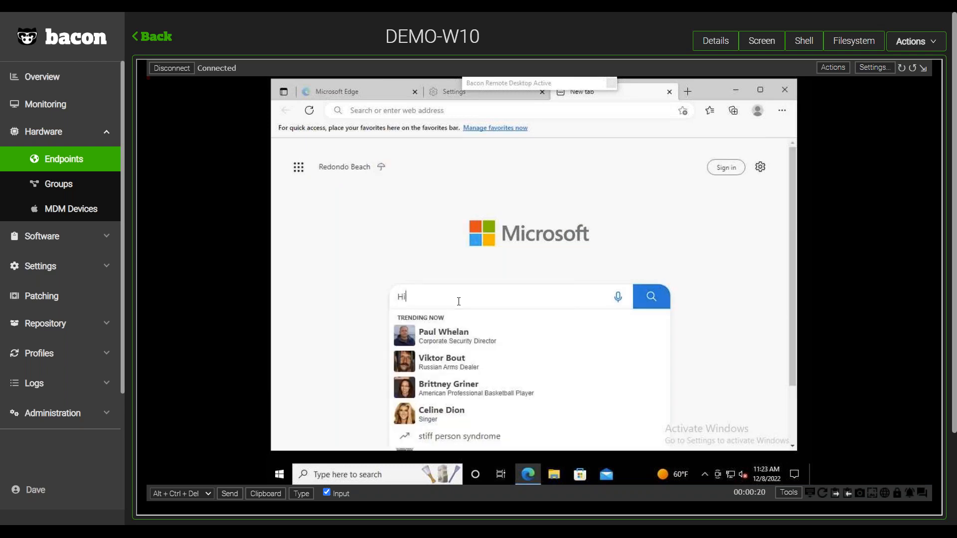
text(!)
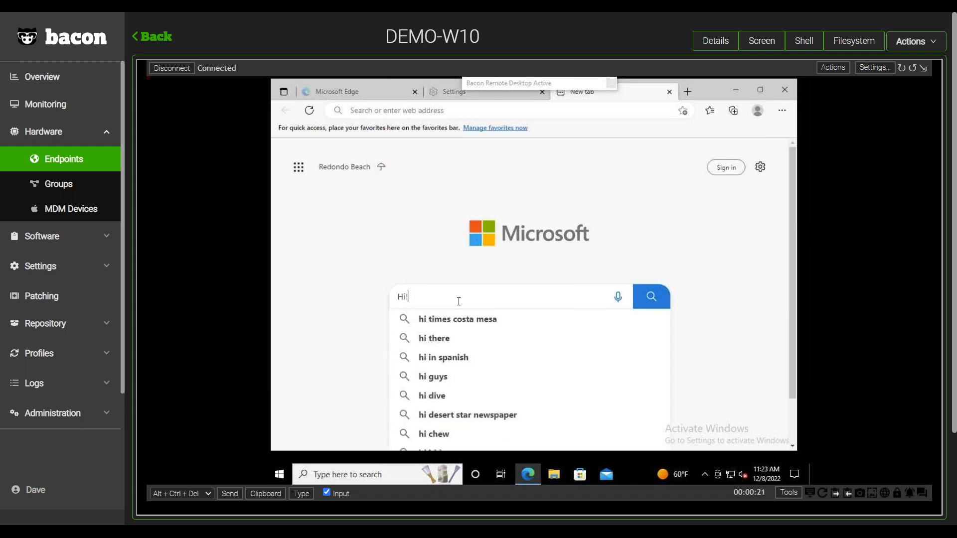
click(782, 288)
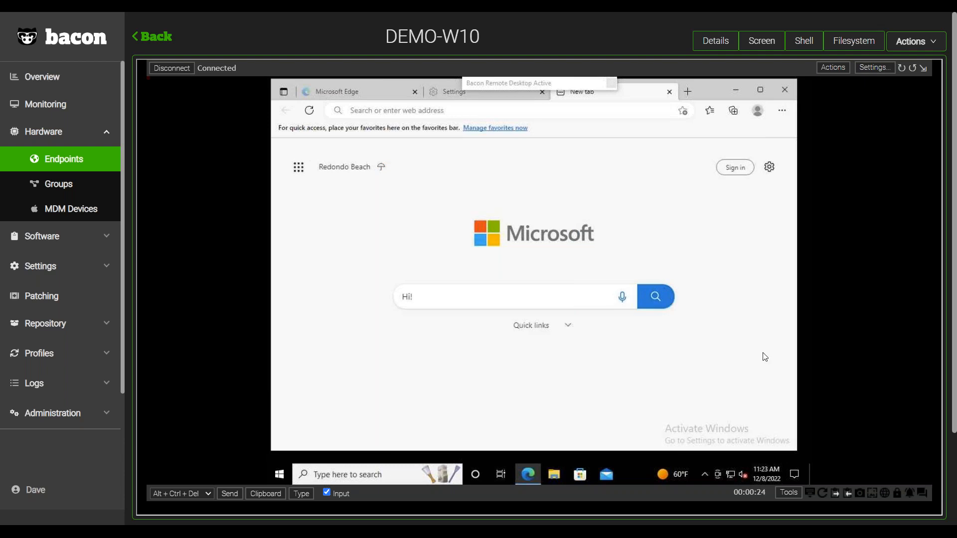
Set the remote desktop quality to 90% in the remote desktop settings.
click(873, 68)
click(635, 226)
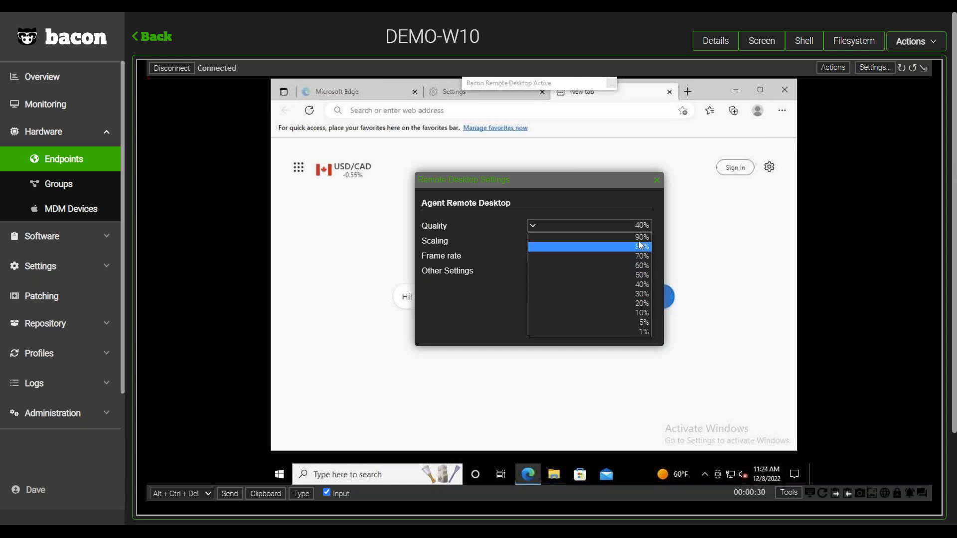
click(641, 237)
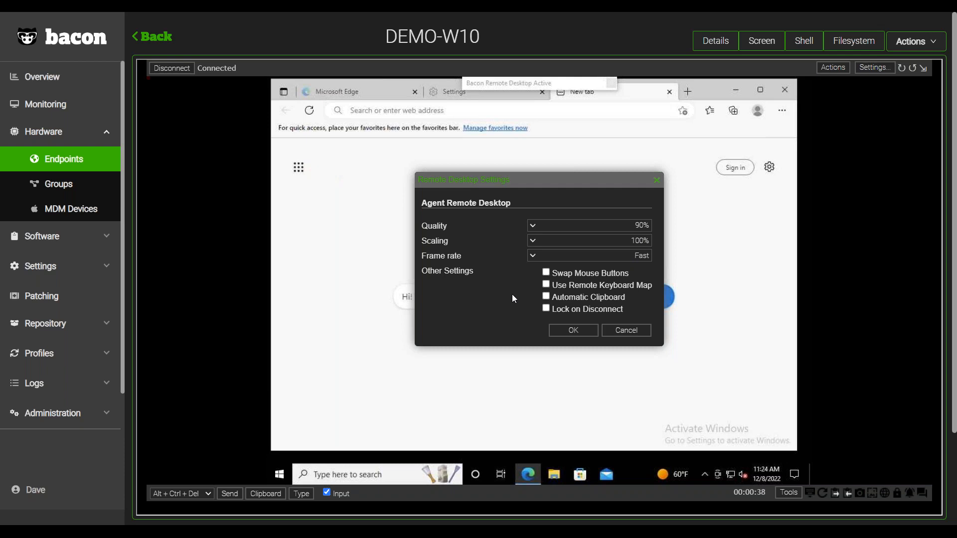
click(574, 331)
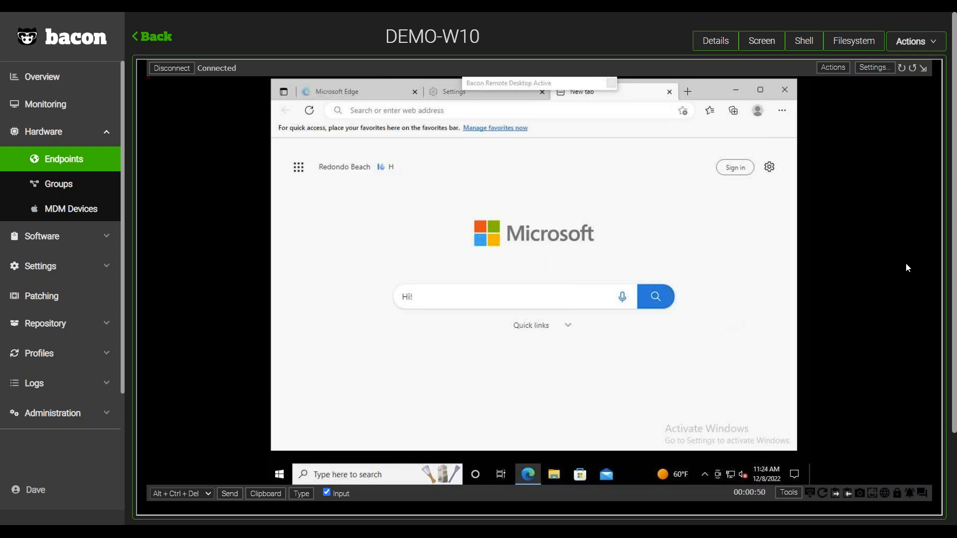
Examine DEMO-W10's processes and services from the remote screen session, then close the list.
click(789, 493)
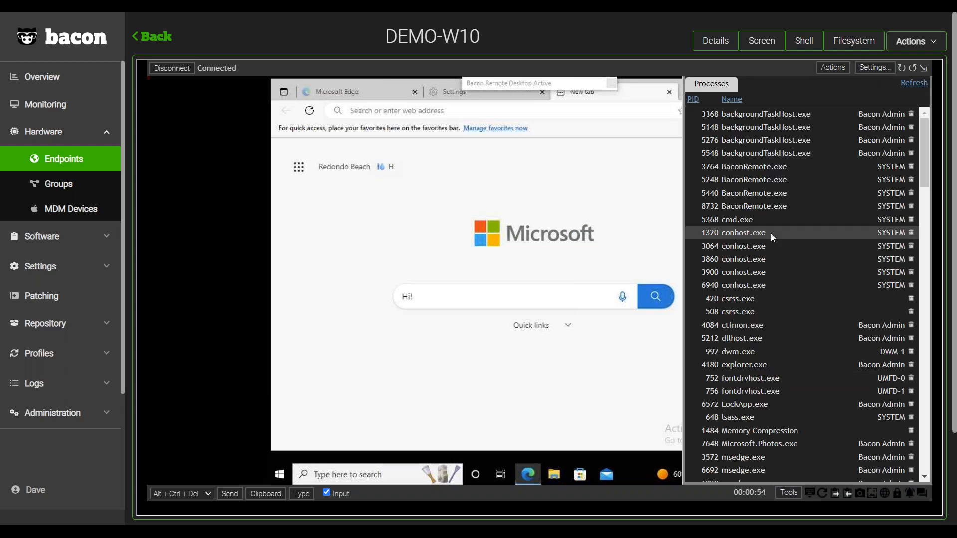
click(768, 89)
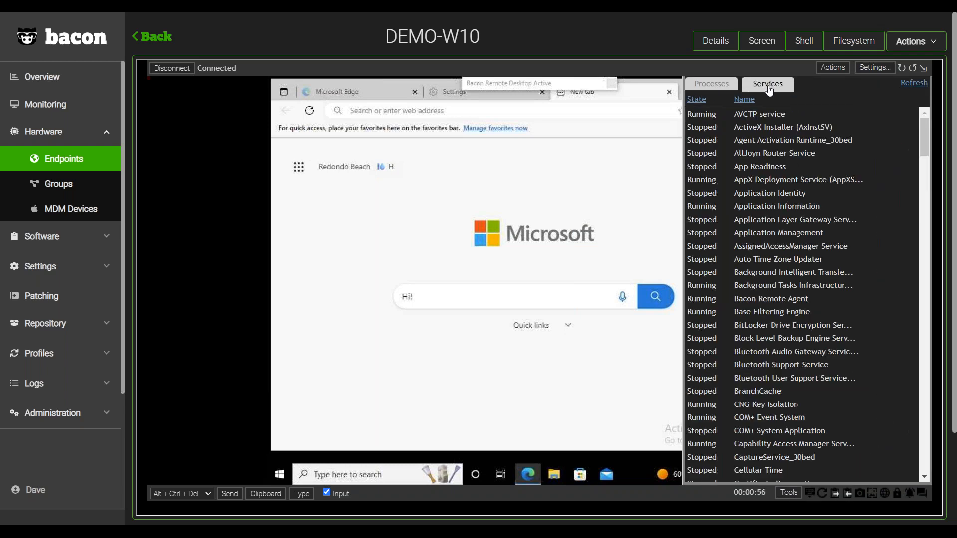
scroll(778, 145, down, 5)
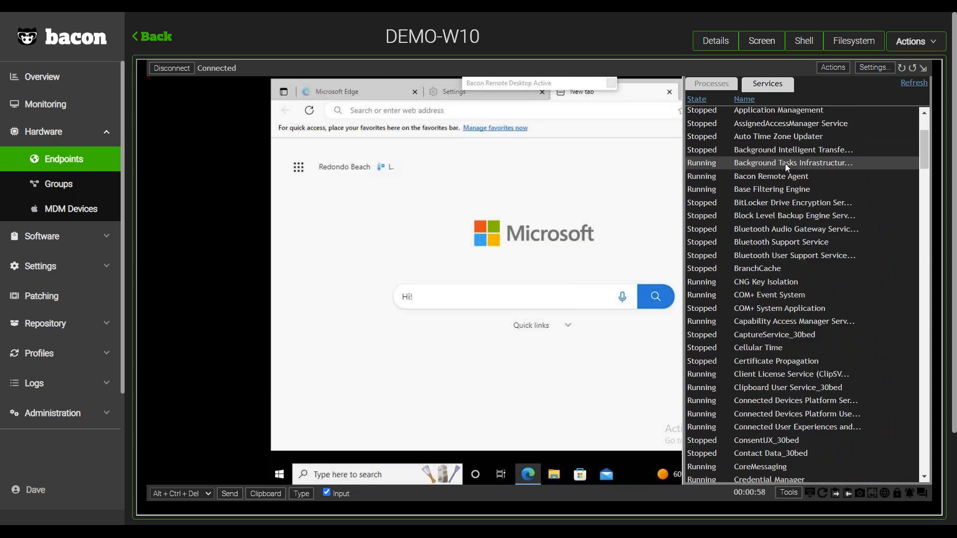
scroll(785, 165, down, 2)
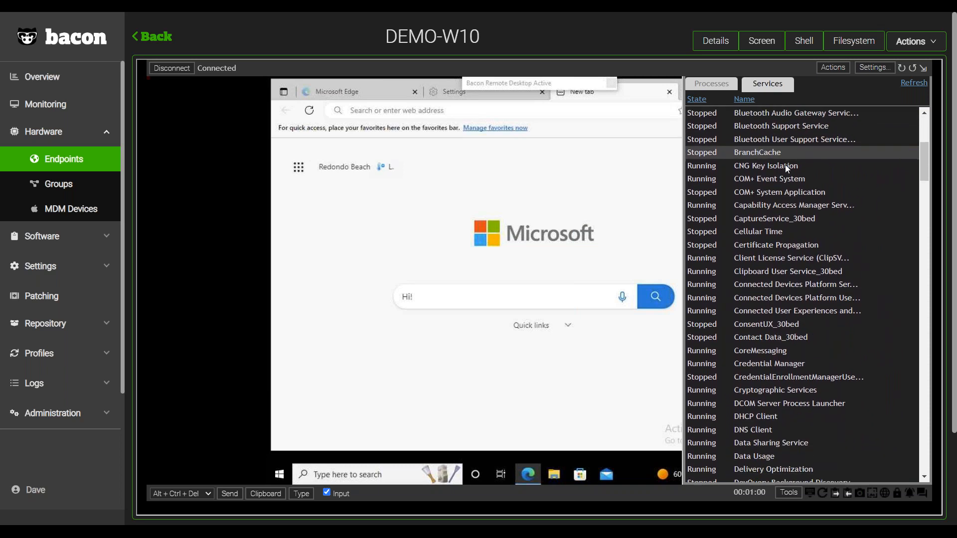
scroll(787, 162, up, 1)
scroll(786, 159, up, 4)
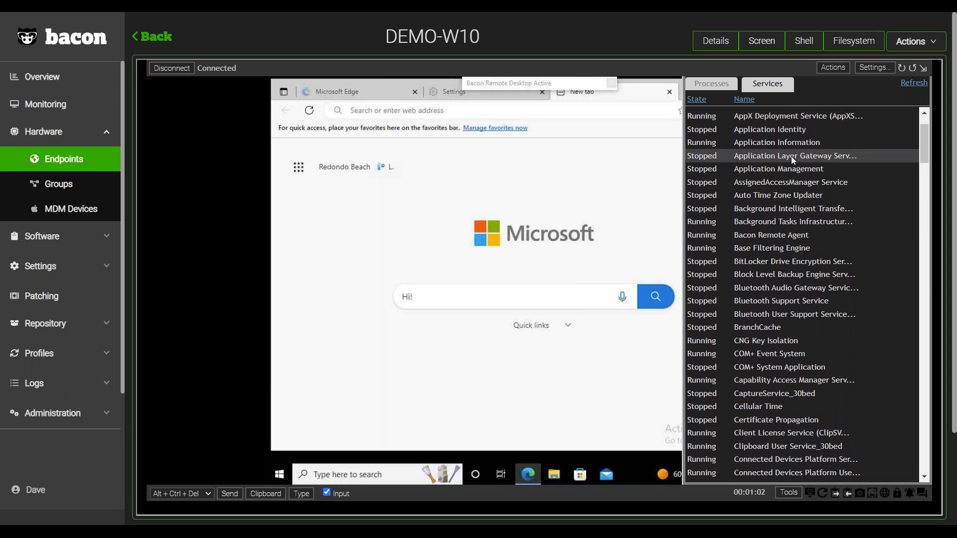
click(912, 69)
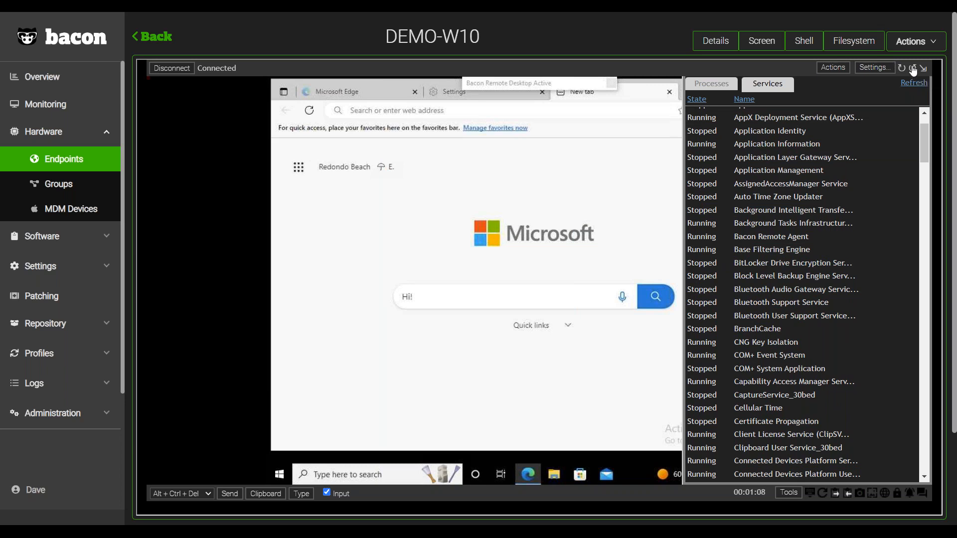
click(902, 68)
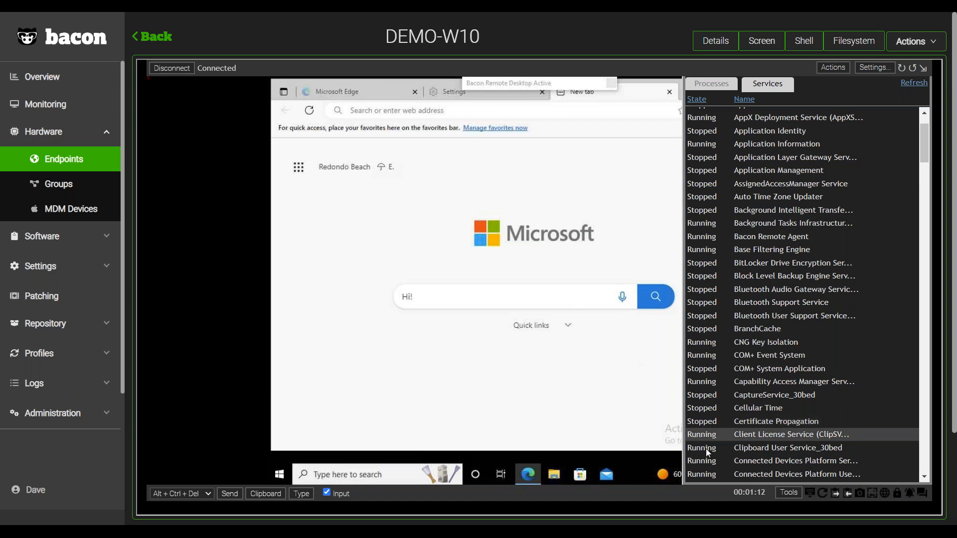
click(788, 493)
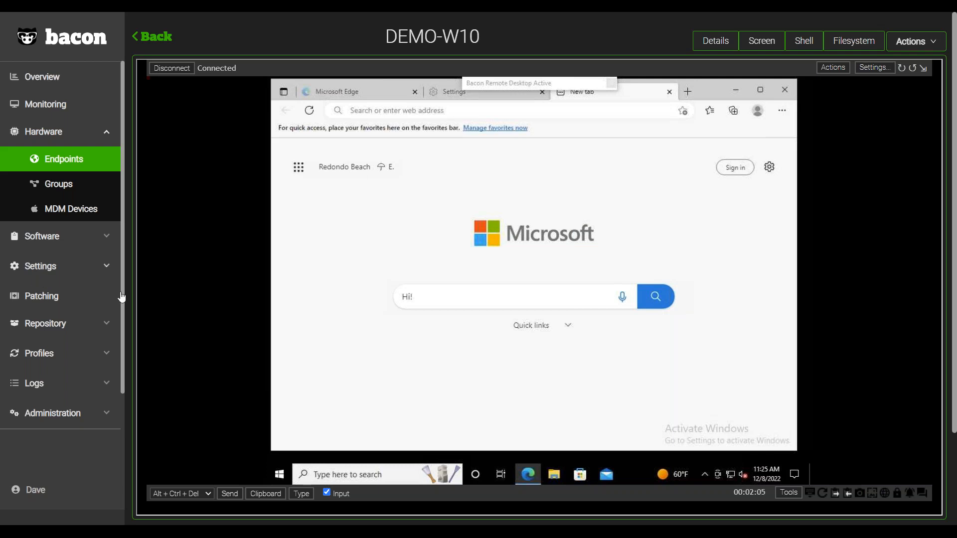
View the key combinations that can be sent and the remote keyboard entry dialog, then cancel the dialog.
click(194, 495)
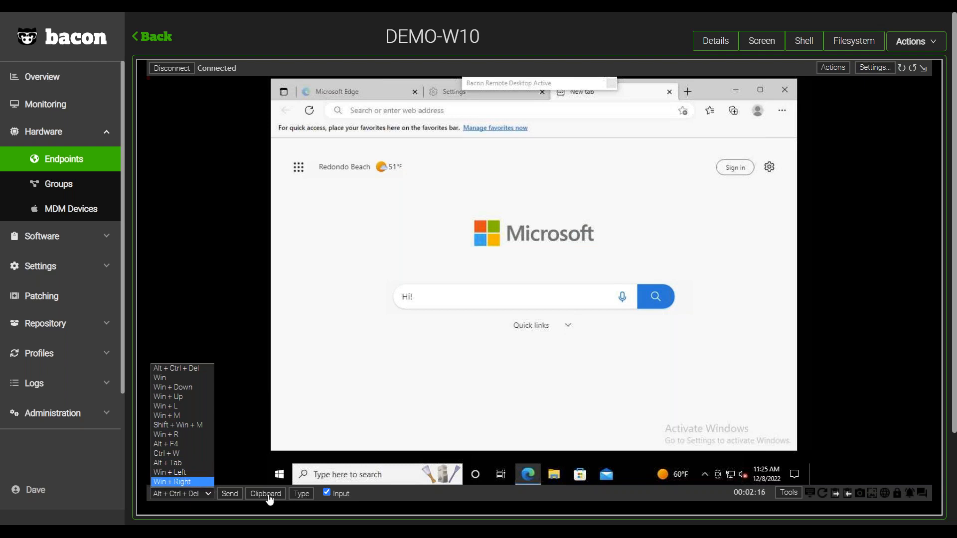
click(297, 495)
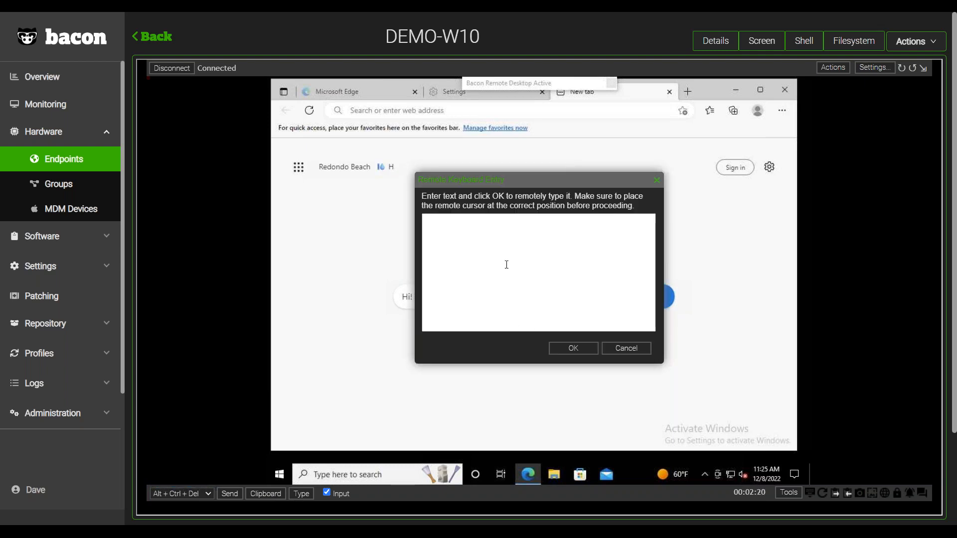
drag(544, 181, 615, 192)
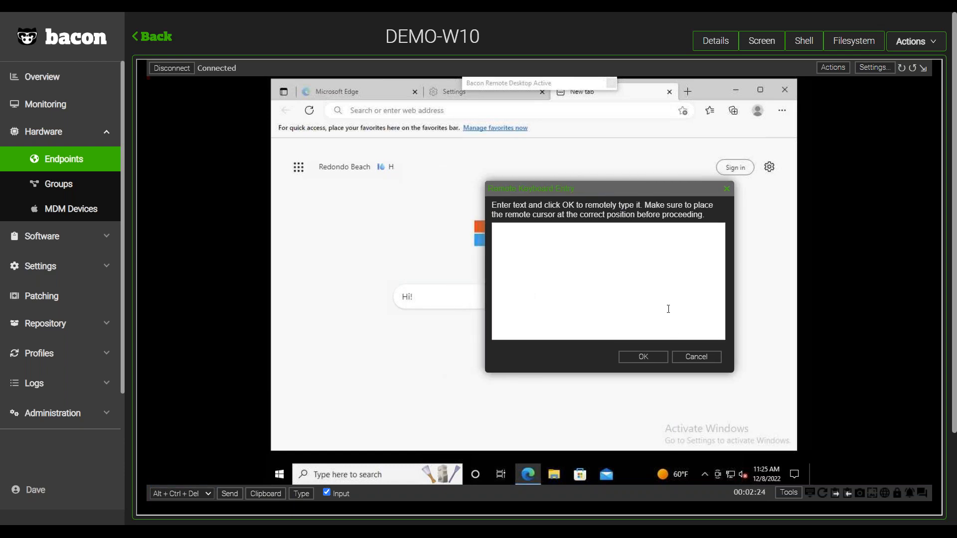
click(696, 357)
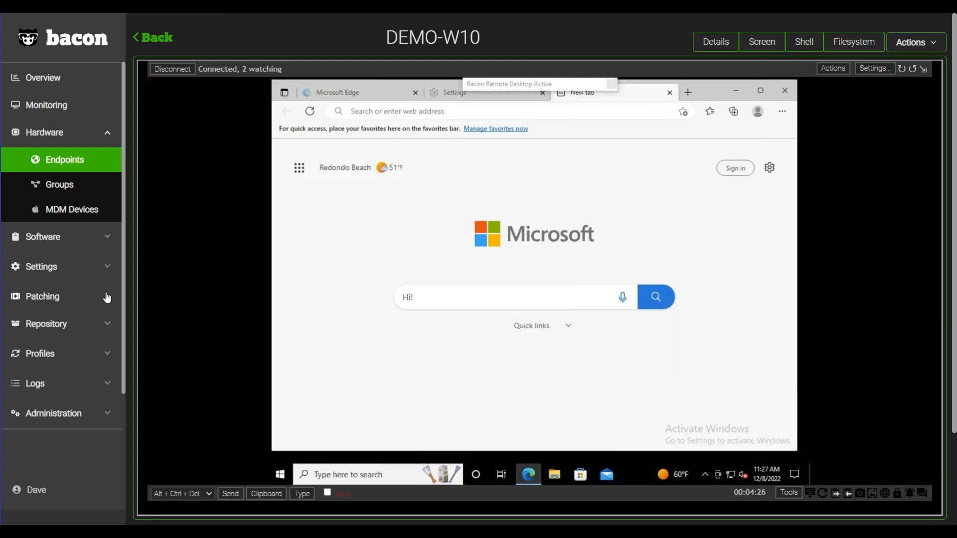
Open the Patching list and examine it sorted by platform in ascending order.
click(68, 303)
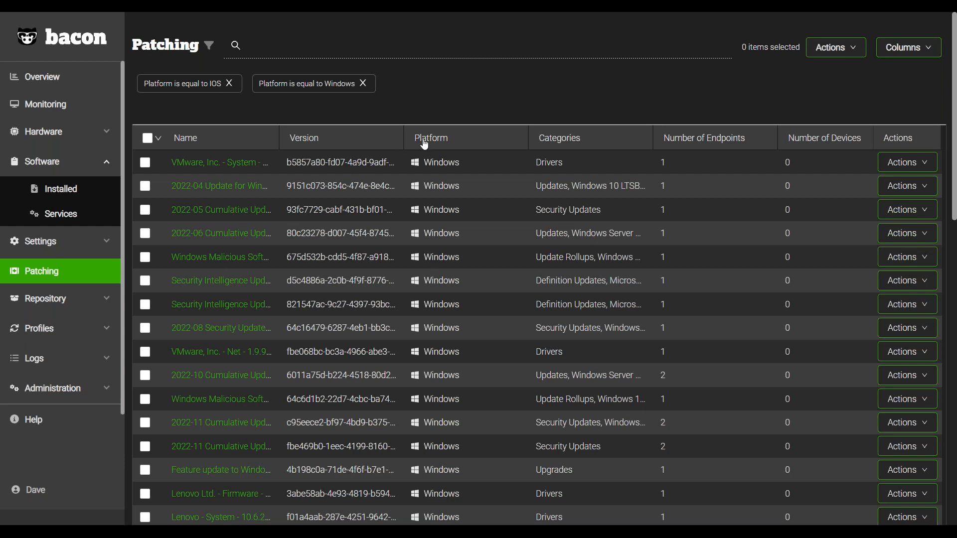
click(440, 145)
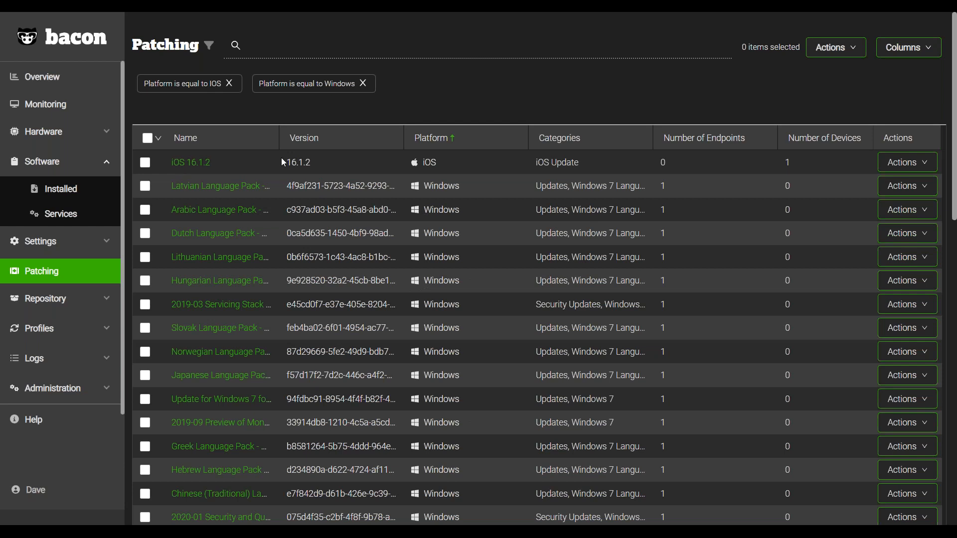
scroll(296, 299, down, 3)
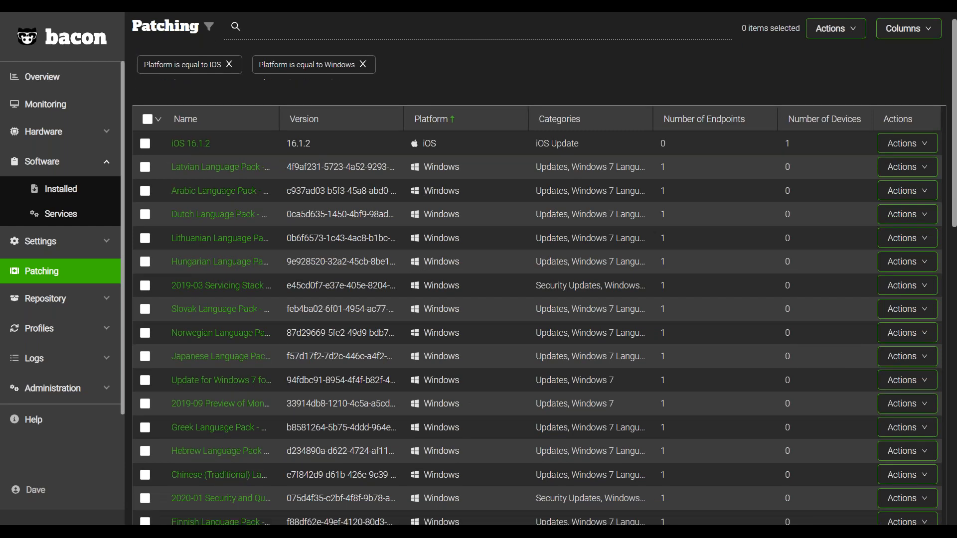
scroll(483, 318, up, 2)
scroll(464, 266, up, 2)
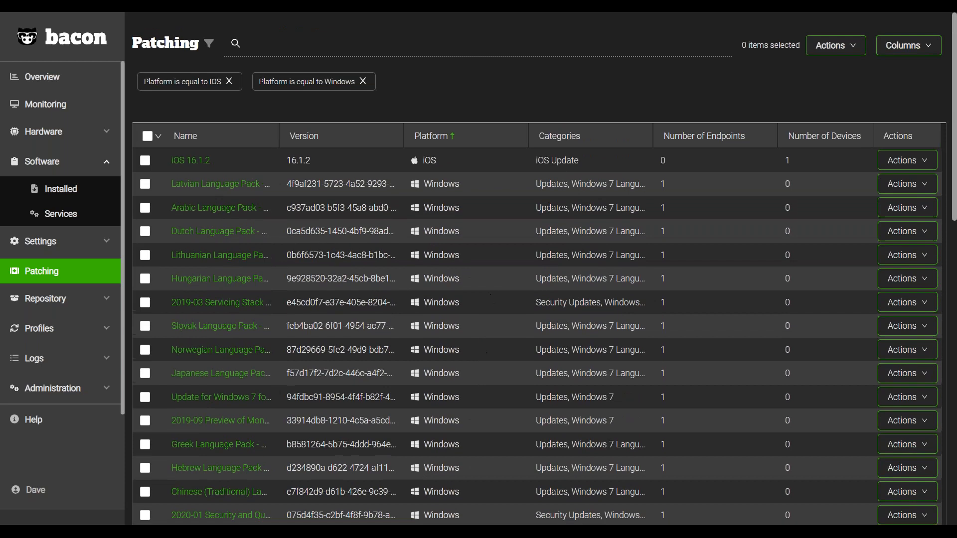
Sort the patches by number of endpoints in descending order and select the first four patches.
click(710, 138)
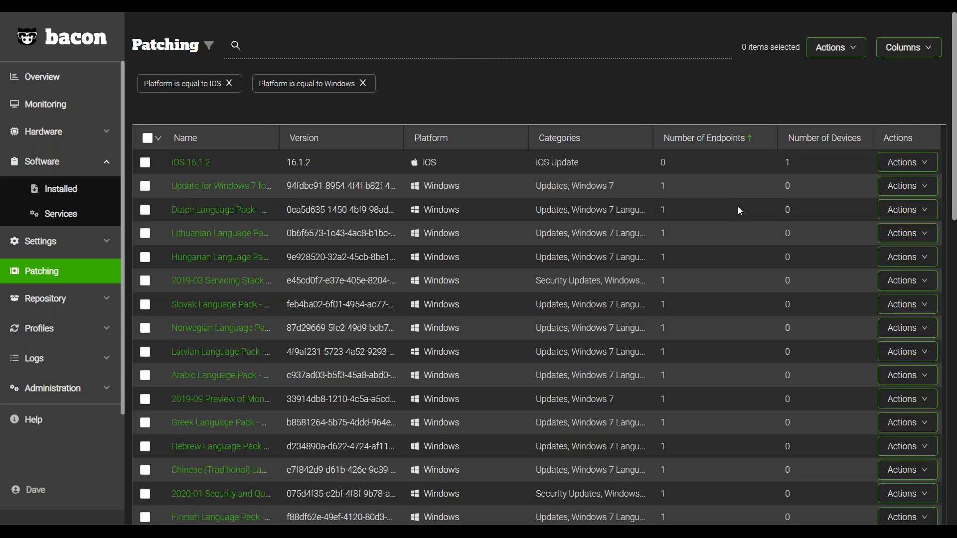
click(741, 140)
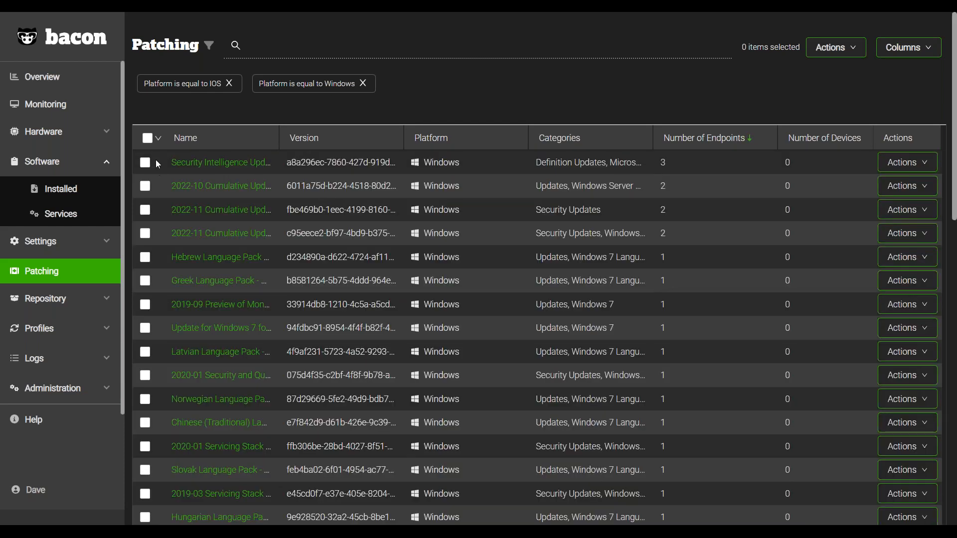
click(145, 163)
click(145, 187)
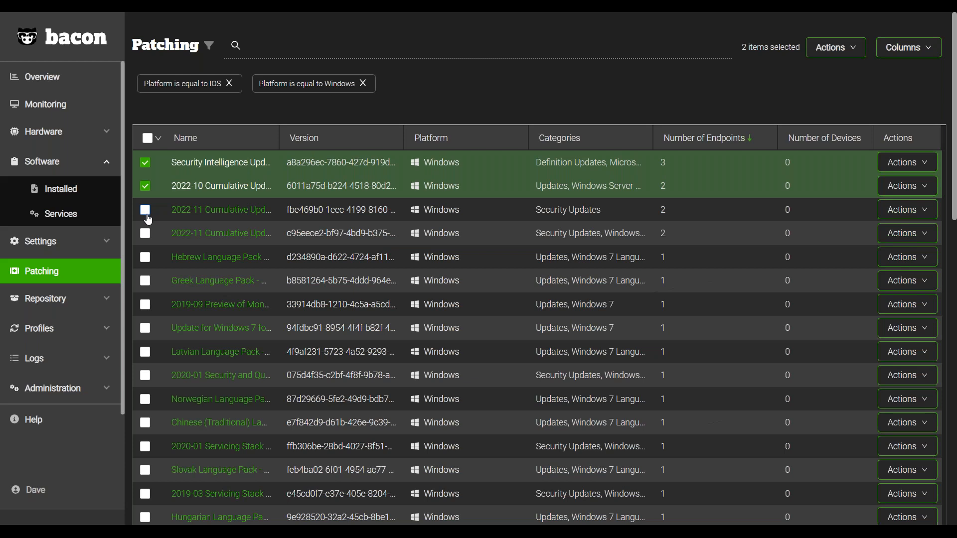
click(145, 210)
click(145, 233)
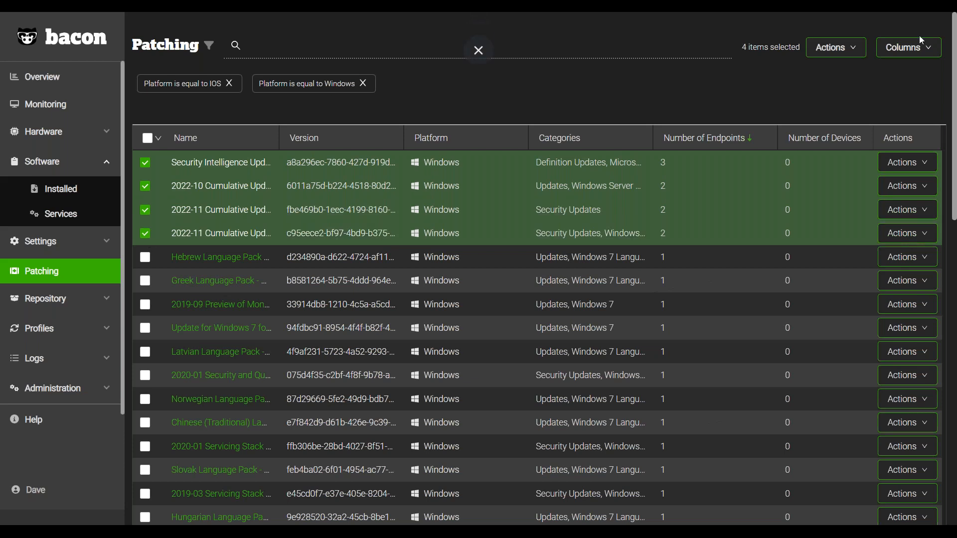
Begin an installation of the four selected patches and select all listed endpoints as targets.
click(836, 51)
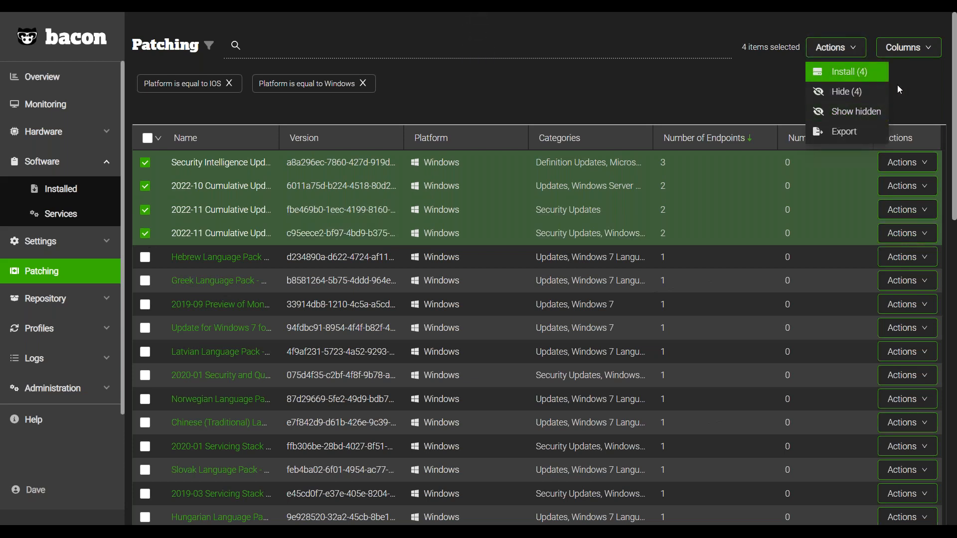
click(848, 72)
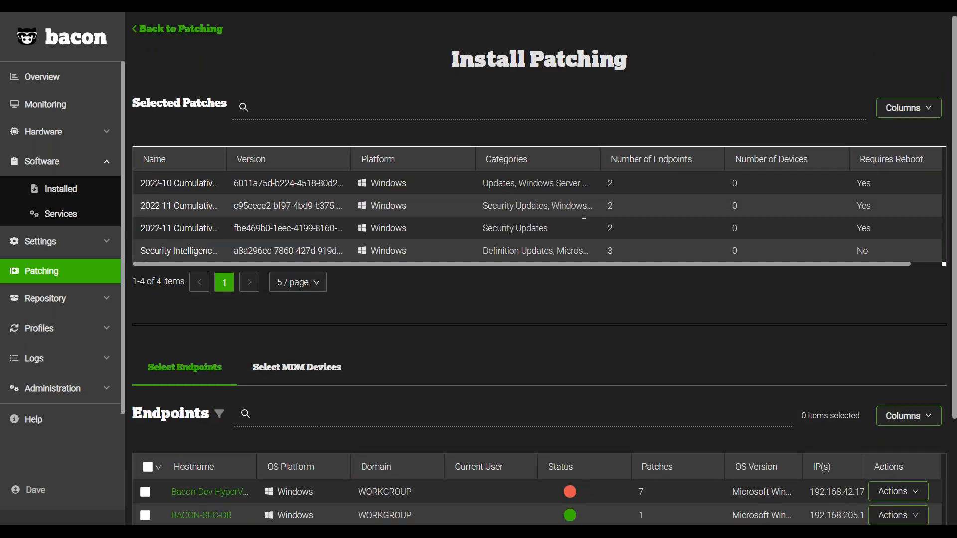
scroll(476, 151, down, 1)
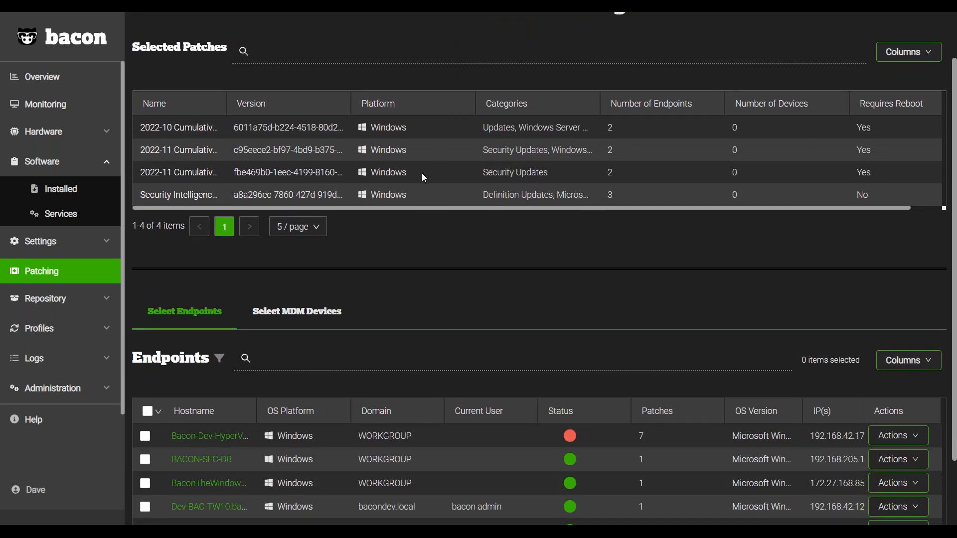
scroll(428, 236, down, 2)
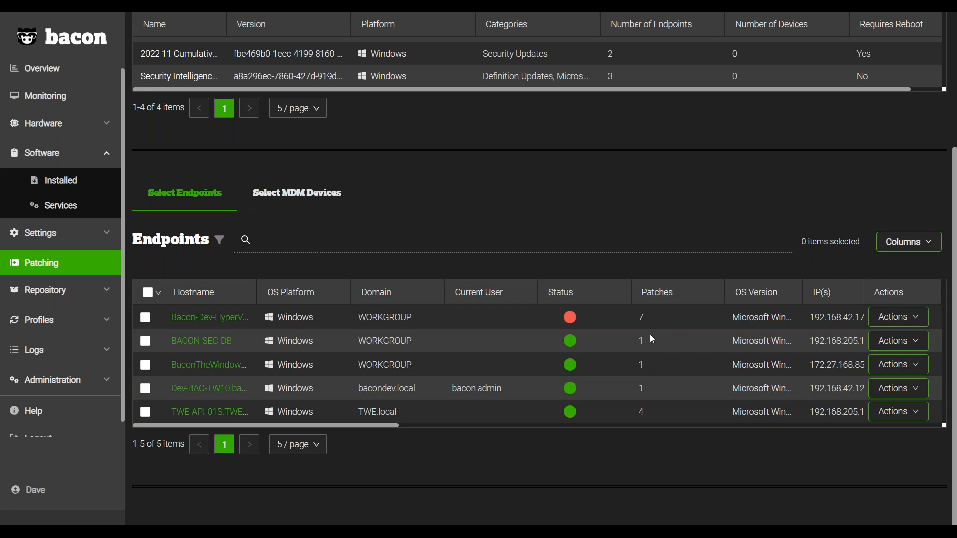
click(148, 293)
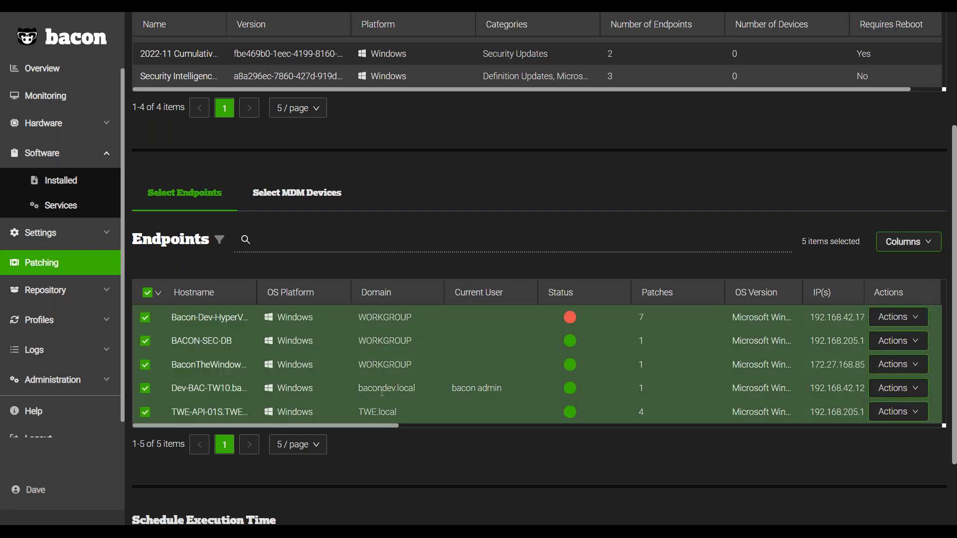
View the Schedule time option's date and time picker under Schedule Execution Time, then close it without choosing a date.
scroll(389, 396, down, 3)
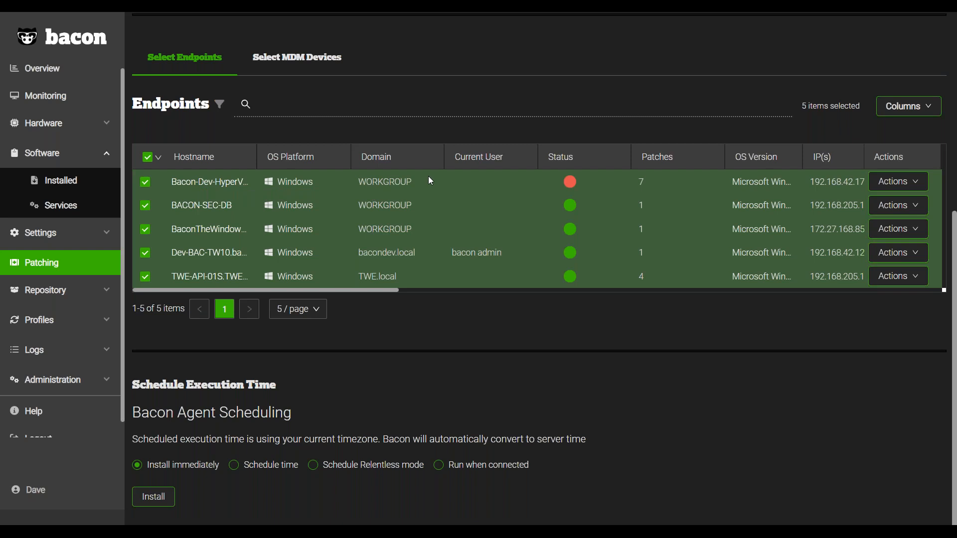
click(442, 474)
click(270, 468)
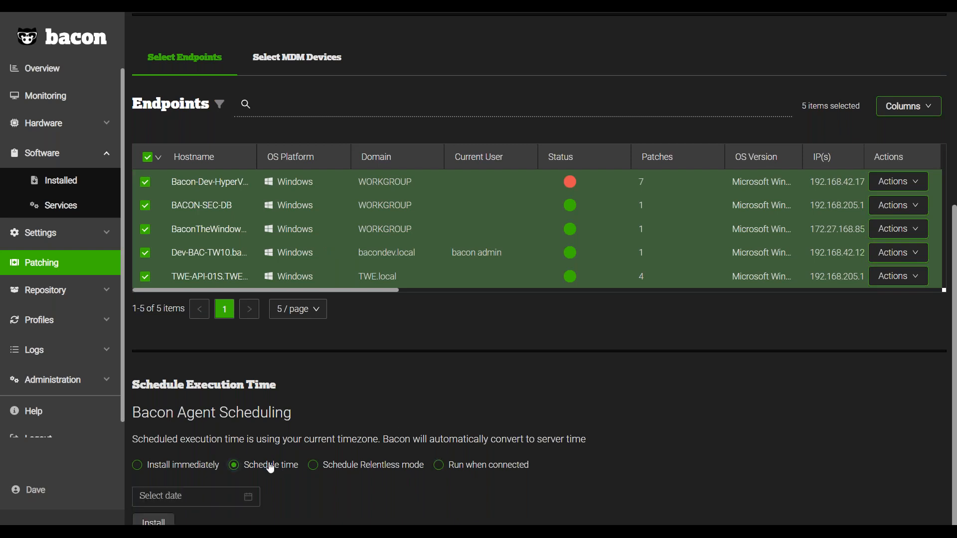
click(191, 499)
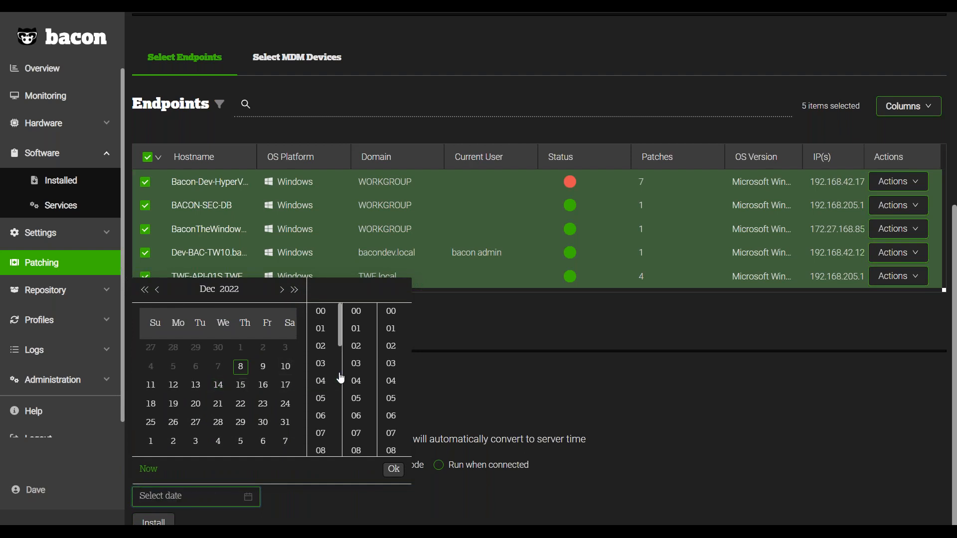
click(585, 380)
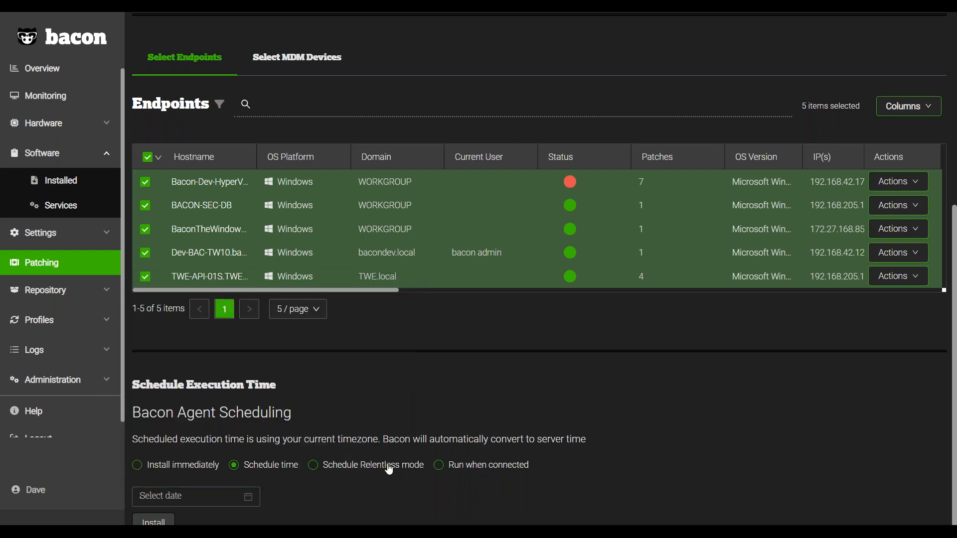
Set the patch installation's execution time to Schedule Relentless mode and view its date range and reboot options.
click(390, 465)
scroll(414, 473, down, 2)
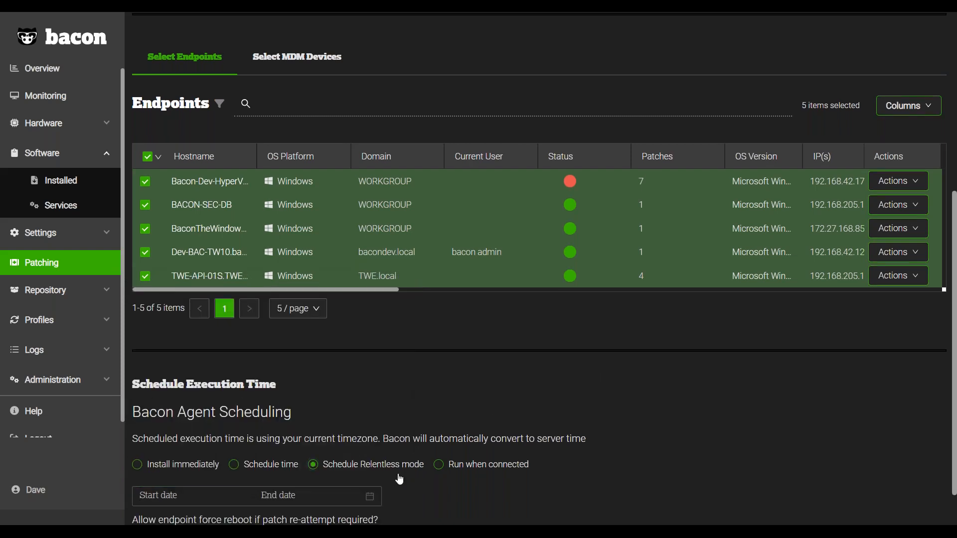
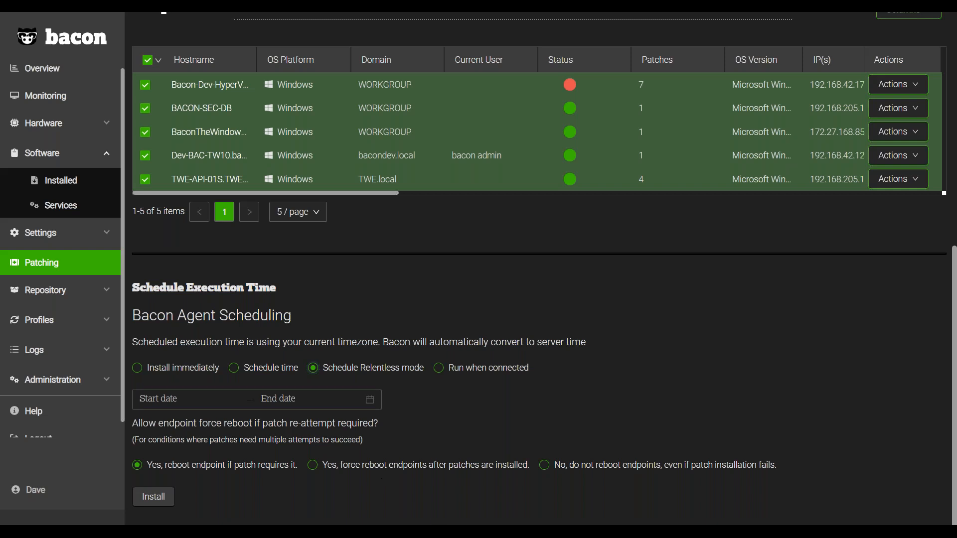
click(219, 400)
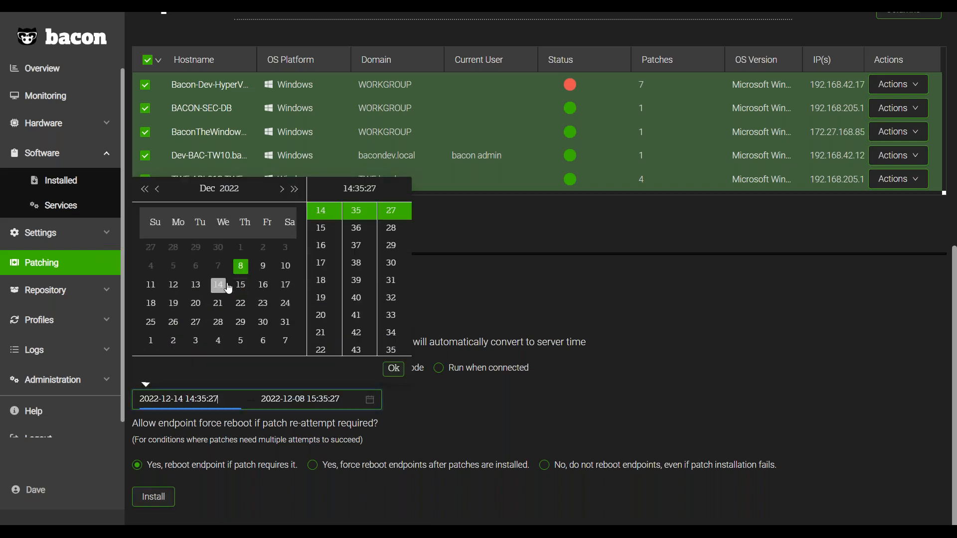
click(318, 284)
scroll(364, 247, up, 12)
scroll(367, 244, up, 3)
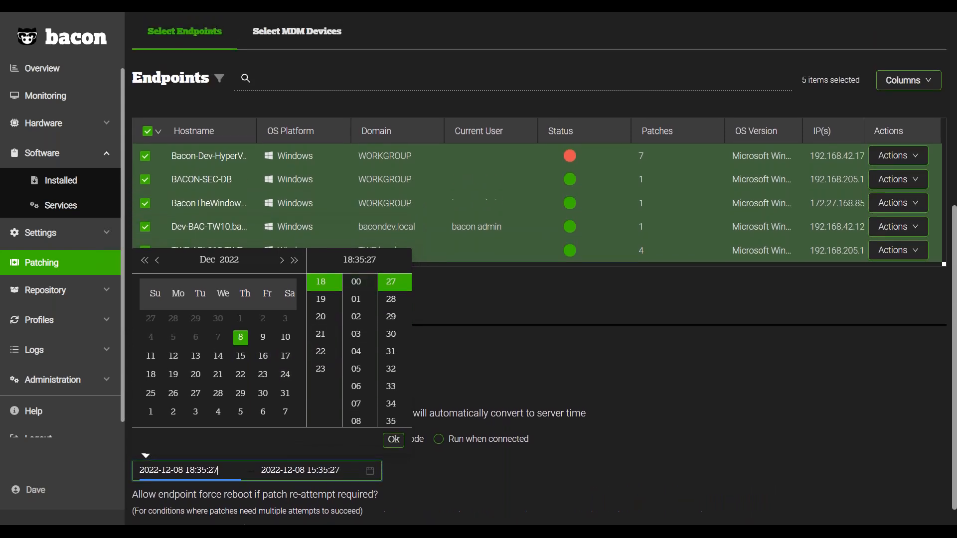
click(356, 297)
click(393, 454)
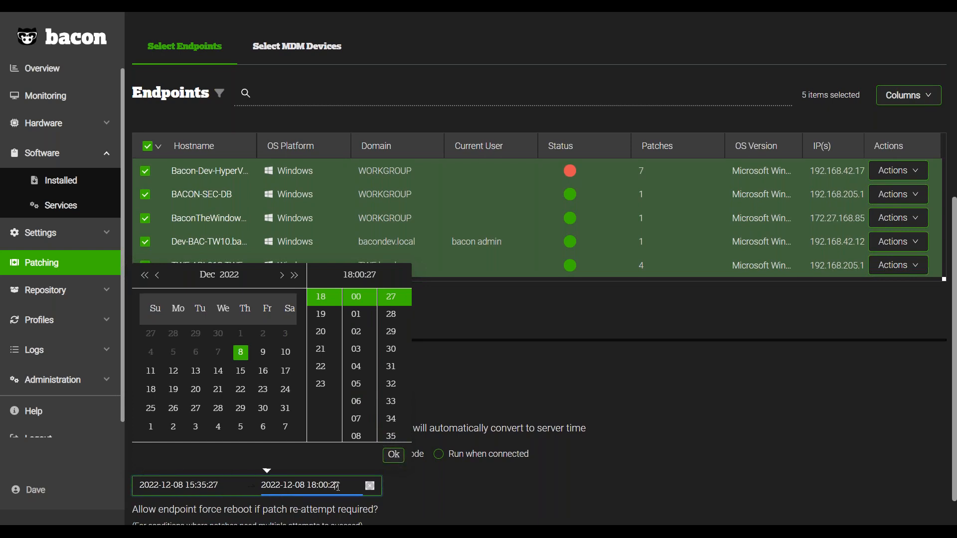
click(174, 371)
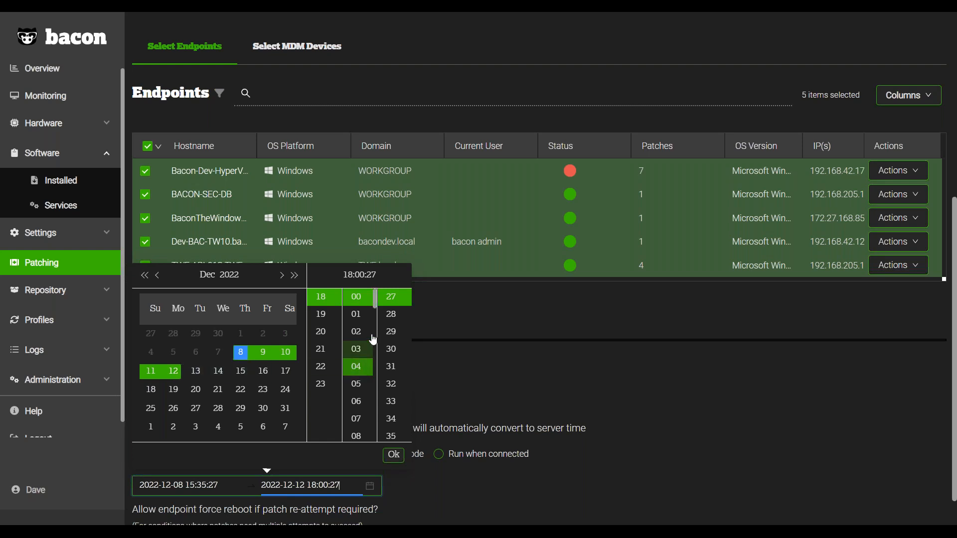
click(670, 376)
Go through the endpoint reboot options for patch re-attempts, ending on "Yes, reboot endpoint if patch requires it.".
scroll(669, 383, down, 2)
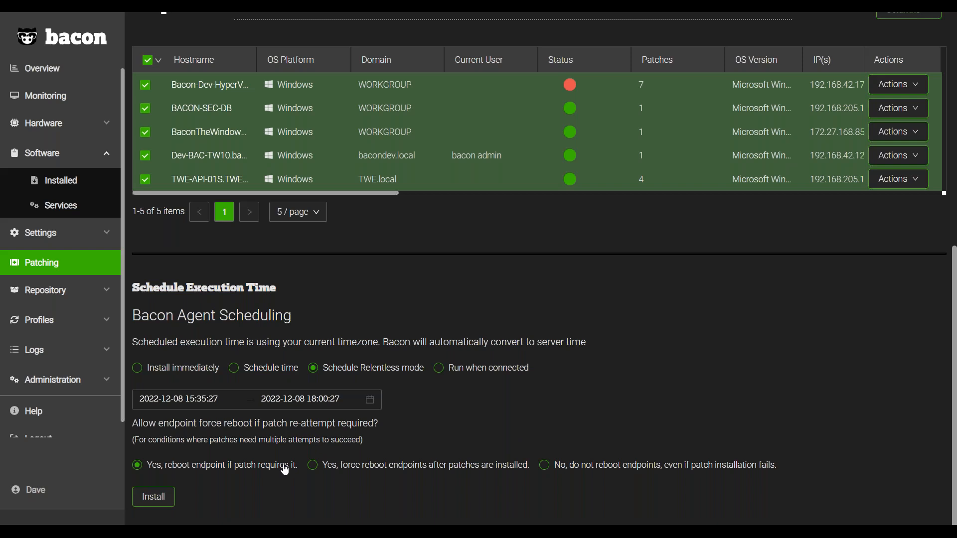
click(330, 474)
click(574, 478)
click(493, 467)
click(254, 467)
scroll(626, 256, up, 8)
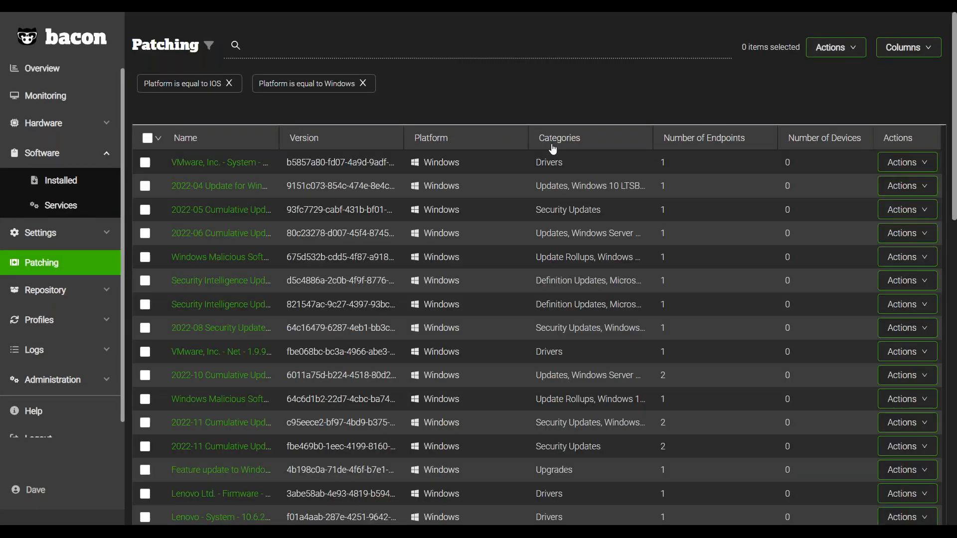
Sort the patches by platform, view which devices the iOS 16.1.2 patch is available for, and return to the patch list.
drag(504, 149, 478, 148)
click(477, 144)
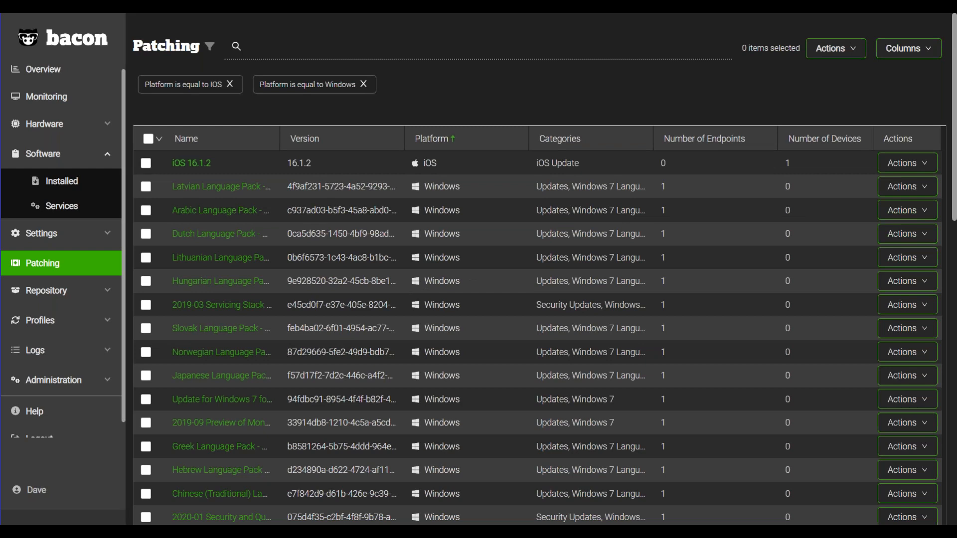
click(191, 163)
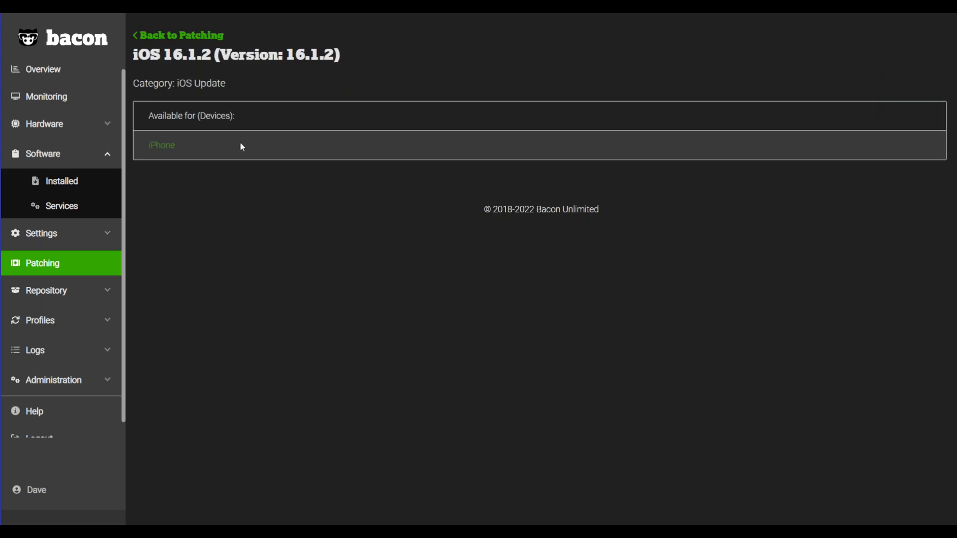
click(189, 34)
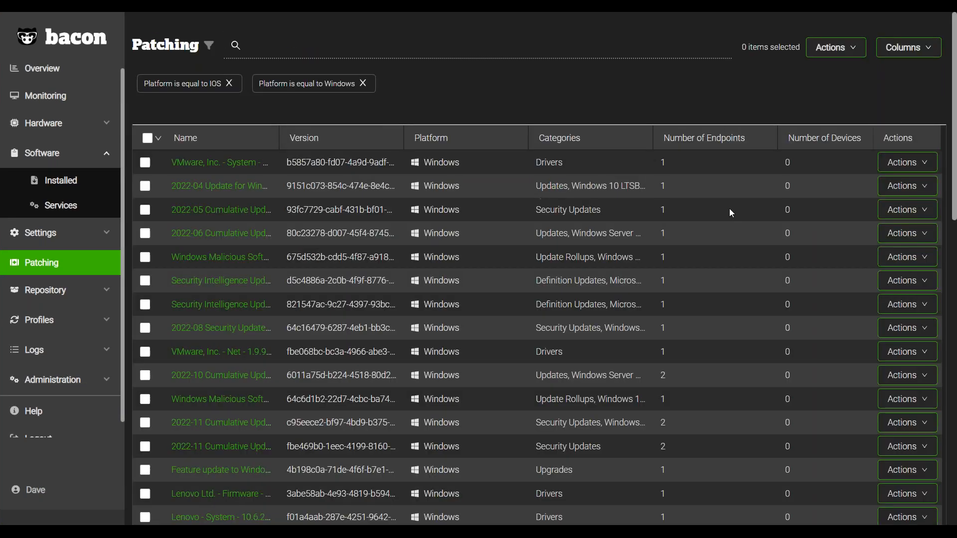
Sort the patches by platform in ascending order and begin an installation of the iOS 16.1.2 patch.
click(481, 144)
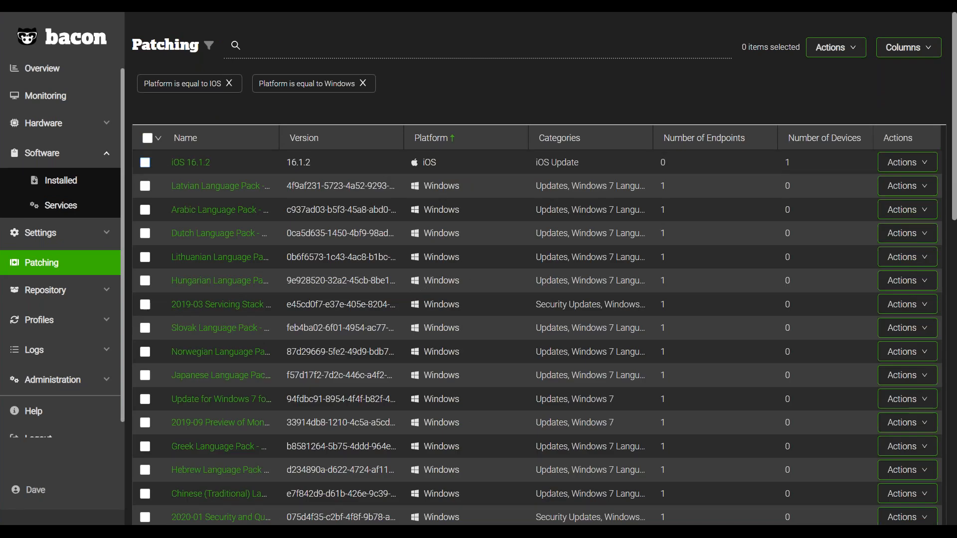
click(145, 162)
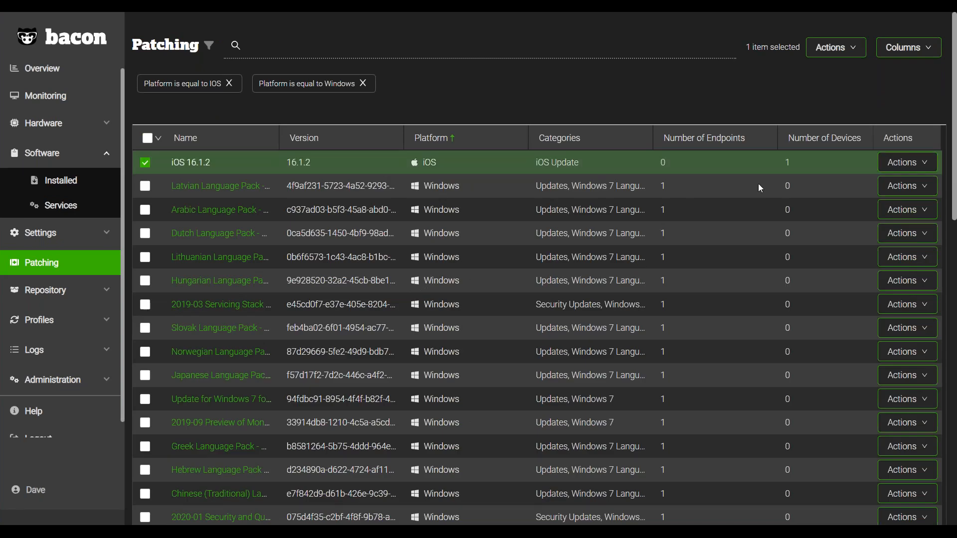
click(907, 164)
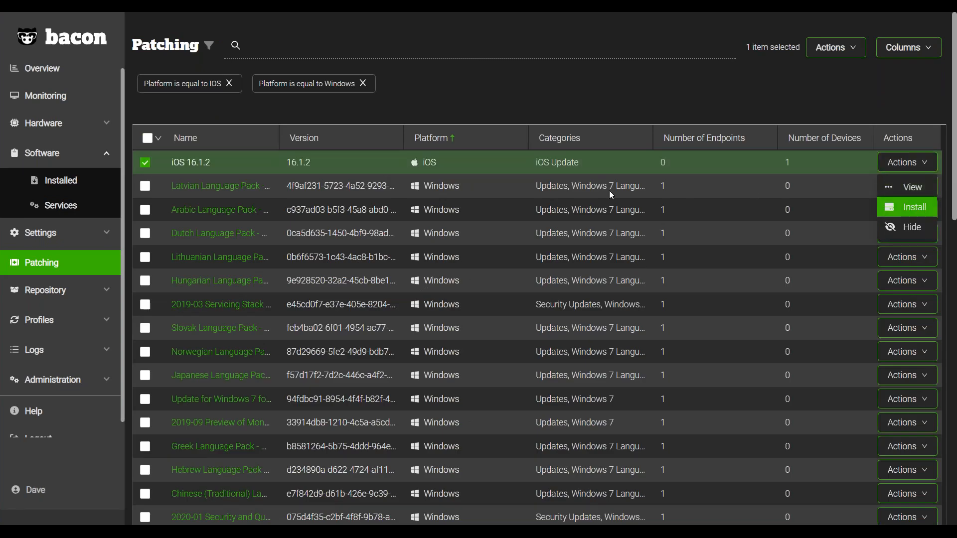
key(Return)
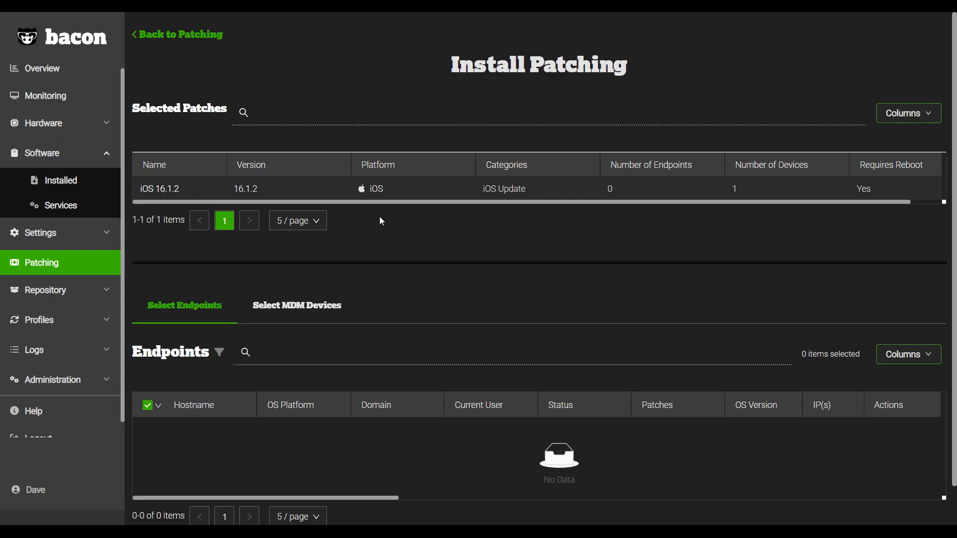
Select the iPhone among the MDM devices as the target of the iOS patch installation.
scroll(404, 249, down, 2)
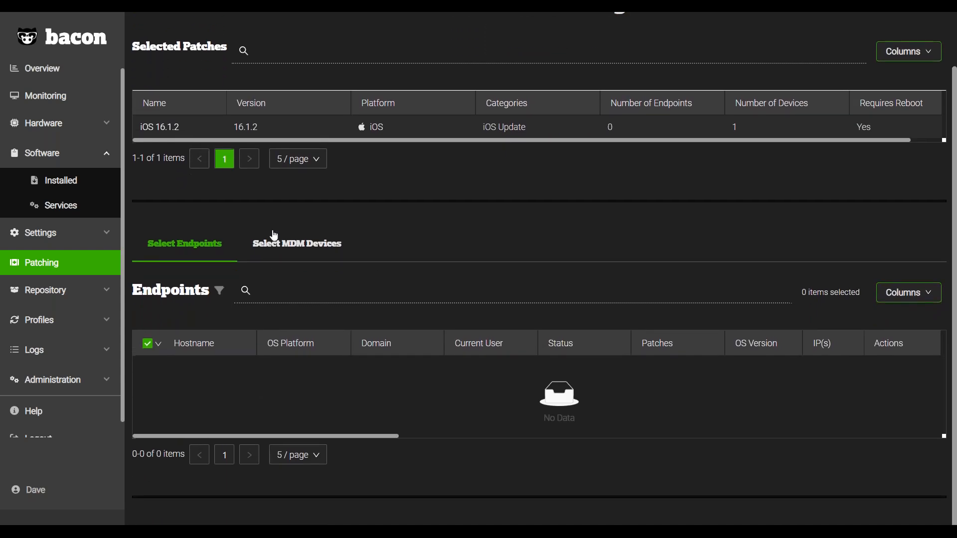
click(299, 244)
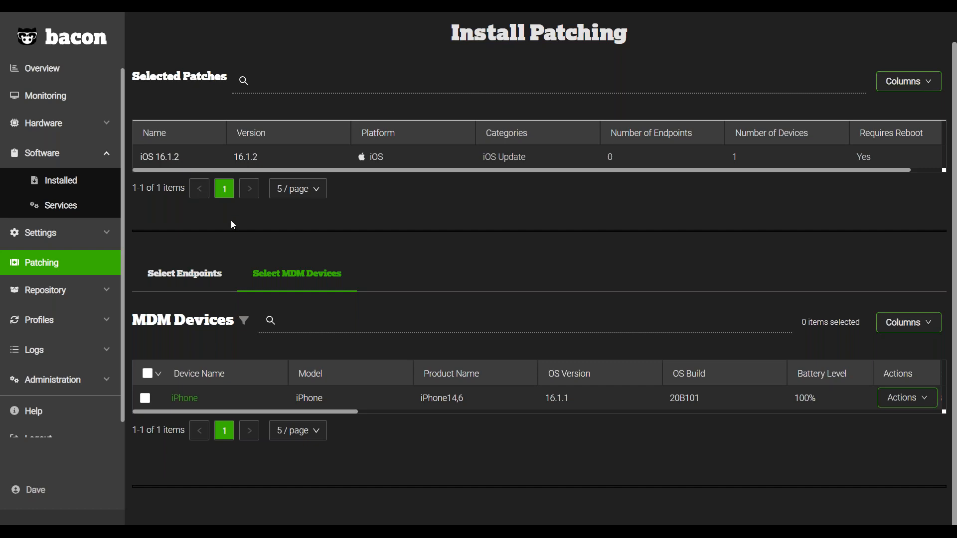
click(145, 402)
Review the MDM Device Scheduling options for the iOS patch and set the execution mode to Download.
scroll(239, 429, down, 2)
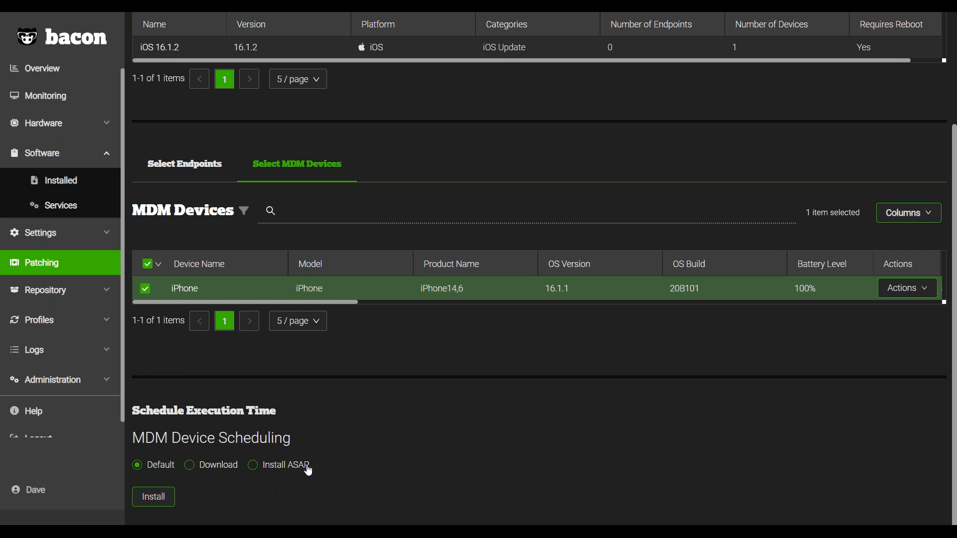
scroll(299, 468, up, 1)
scroll(279, 481, down, 1)
scroll(428, 274, up, 2)
scroll(447, 322, down, 3)
click(215, 465)
scroll(376, 465, up, 2)
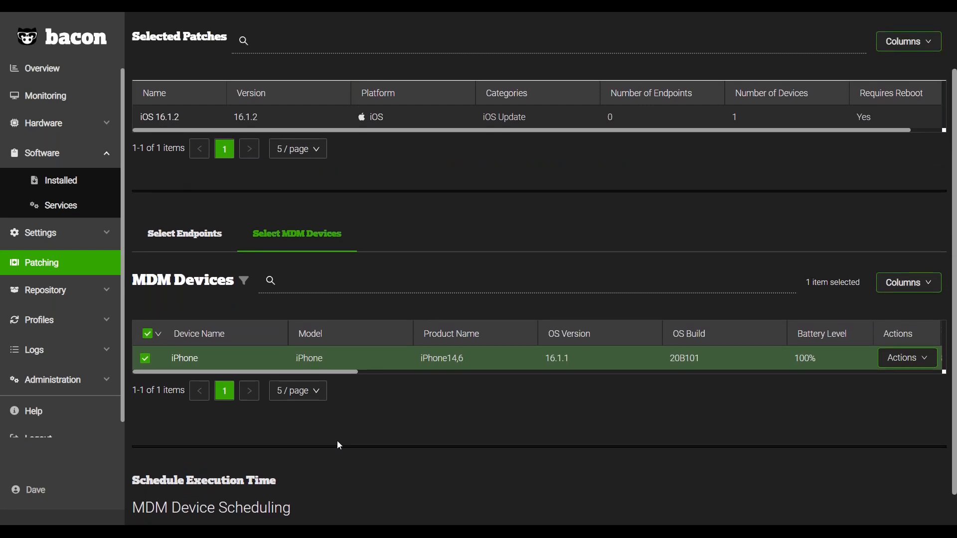
scroll(275, 349, up, 1)
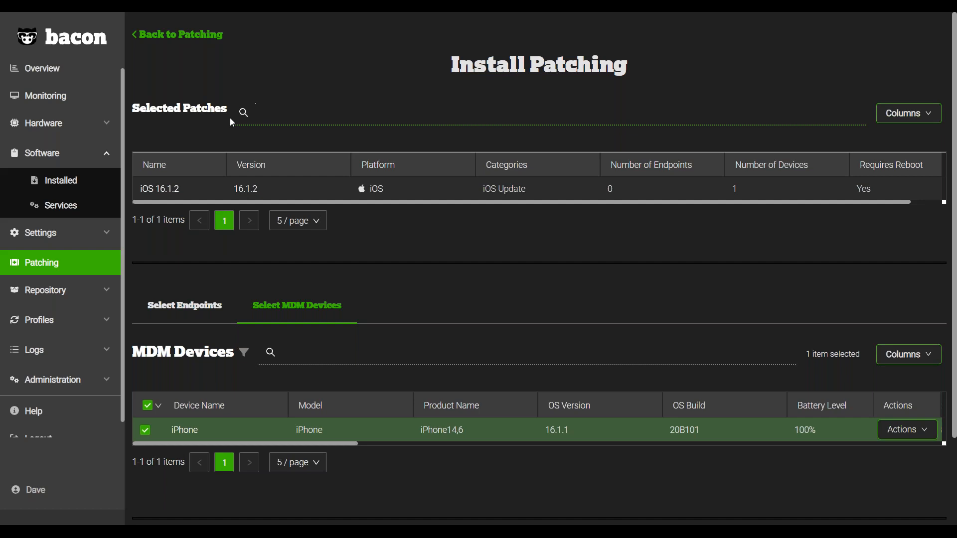
Open the MacOS PF Config profile from the profiles list and view its platform, refresh rate and states.
click(94, 324)
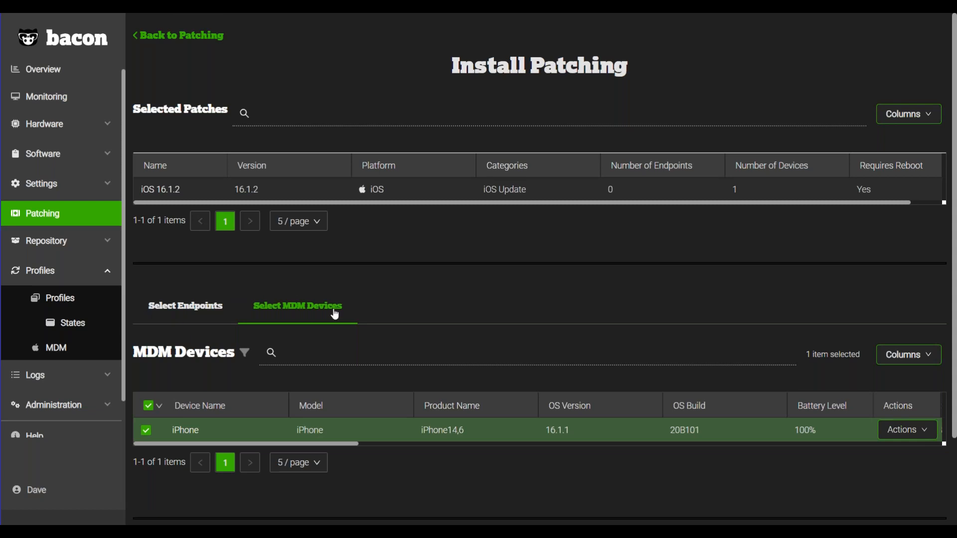
scroll(335, 315, down, 3)
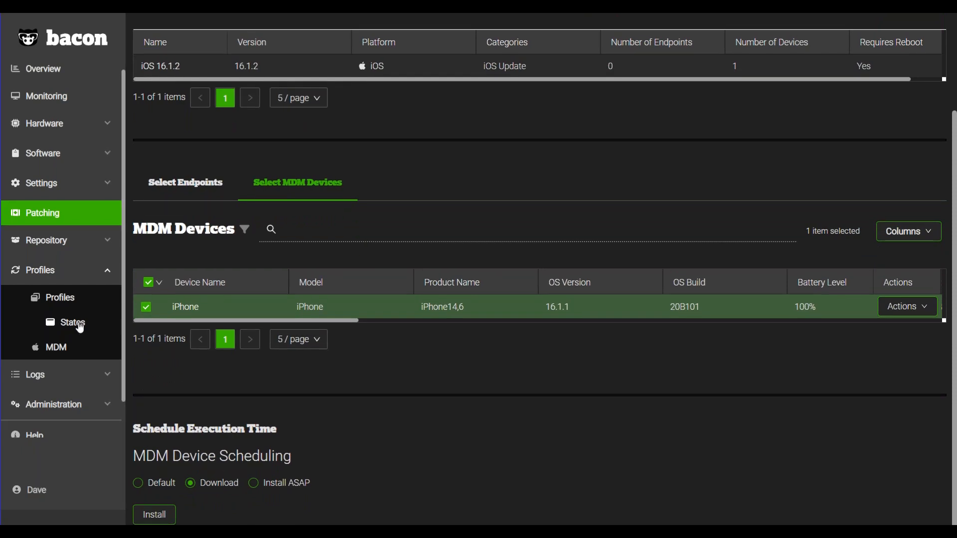
click(60, 303)
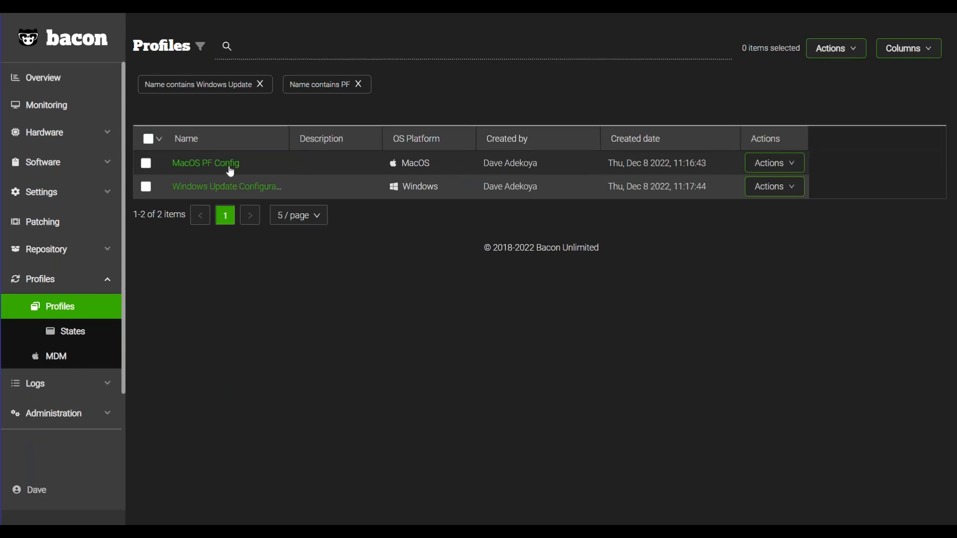
click(231, 165)
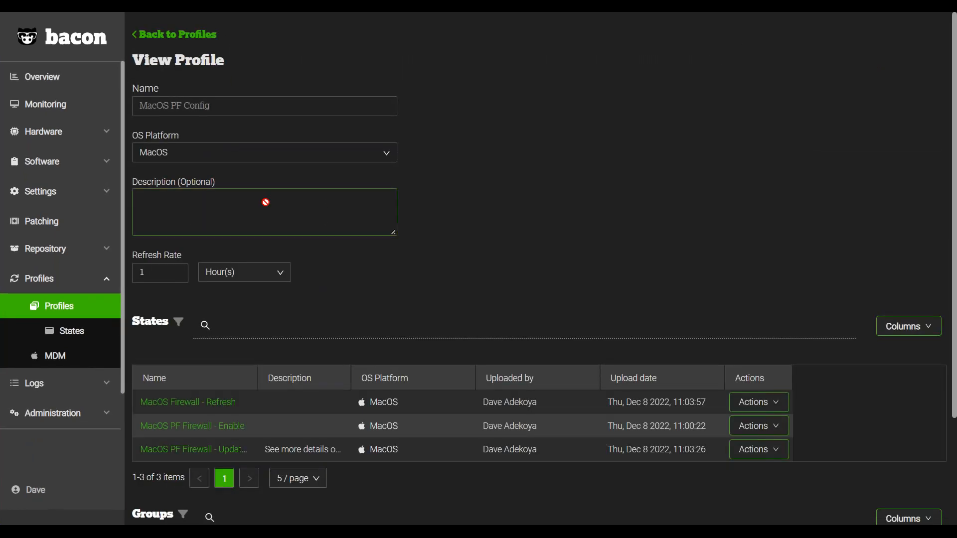
scroll(271, 207, down, 1)
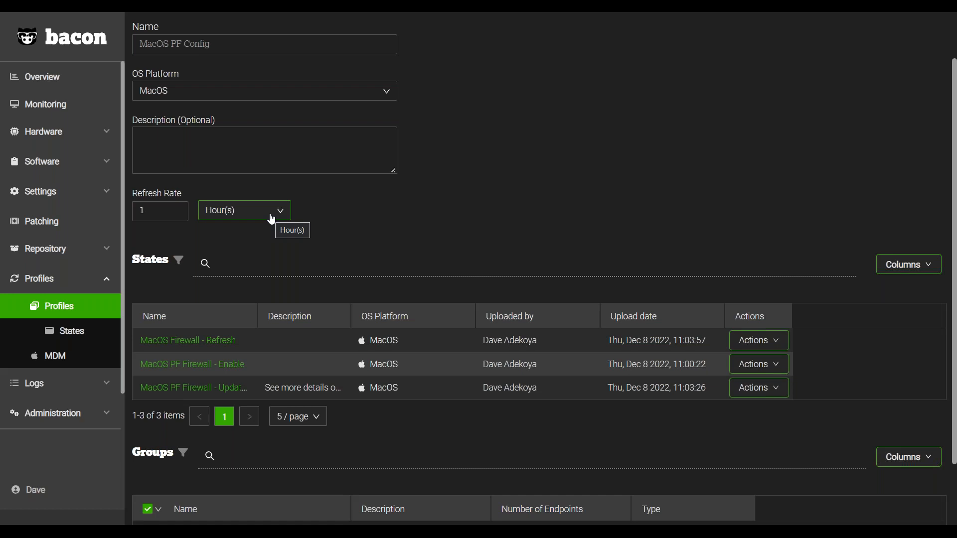
Set the MacOS PF Config profile's refresh rate unit to Minute(s) and look over its states and groups.
click(272, 220)
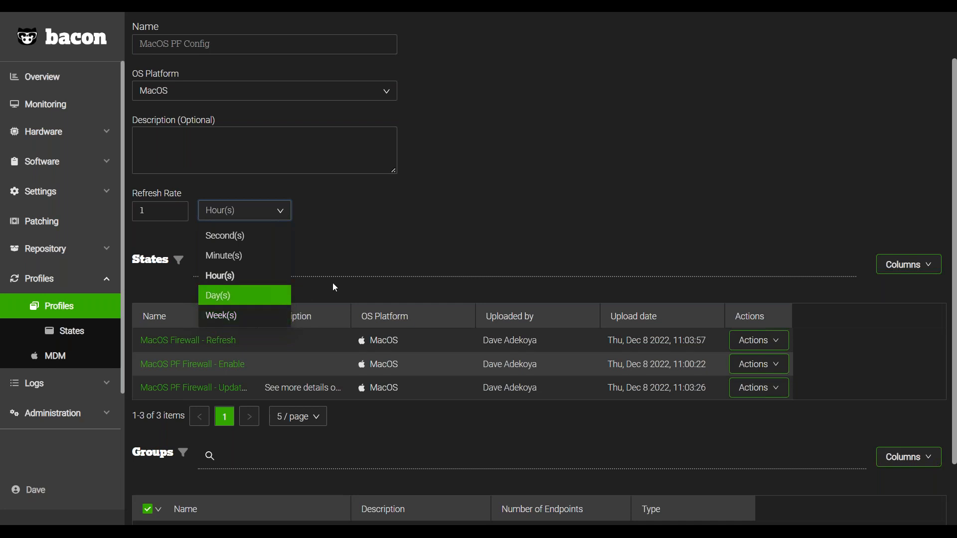
click(252, 259)
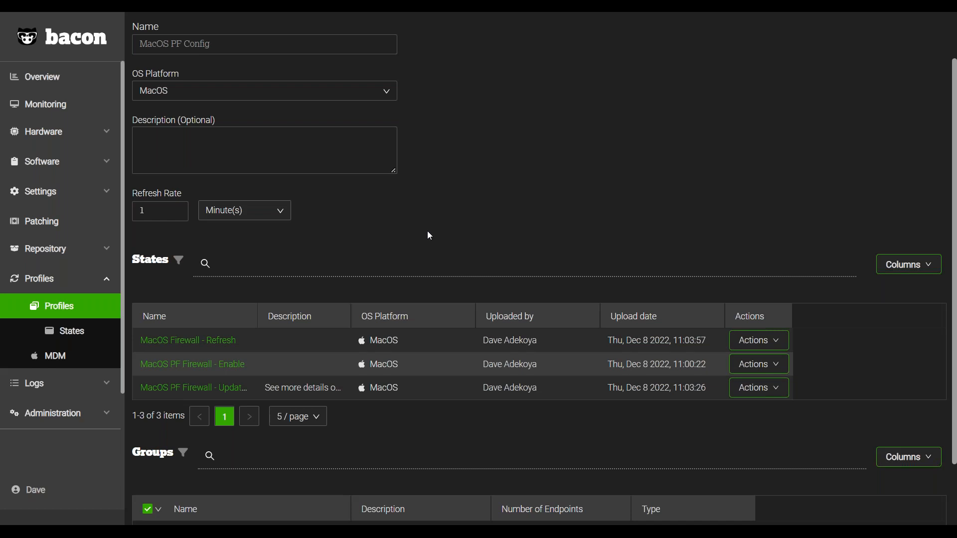
scroll(429, 244, down, 1)
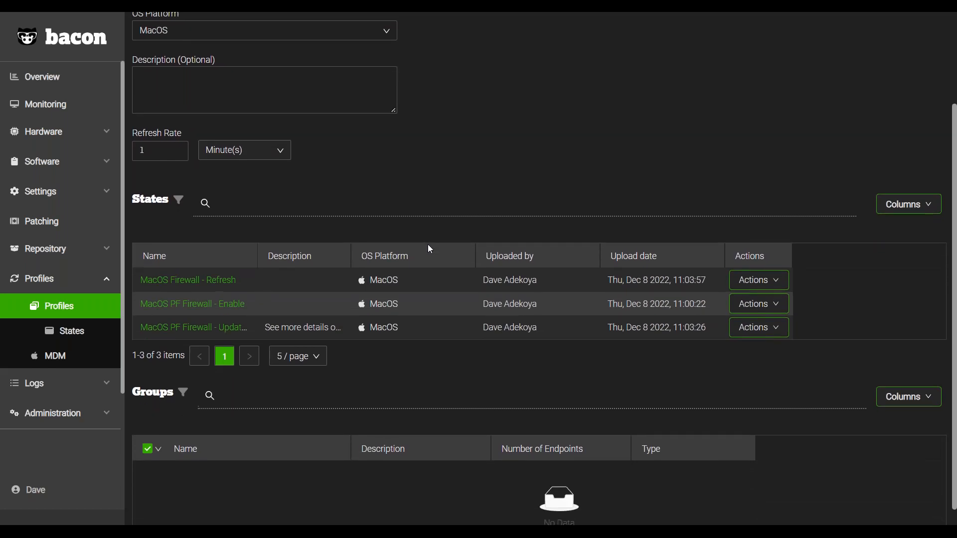
scroll(430, 249, up, 1)
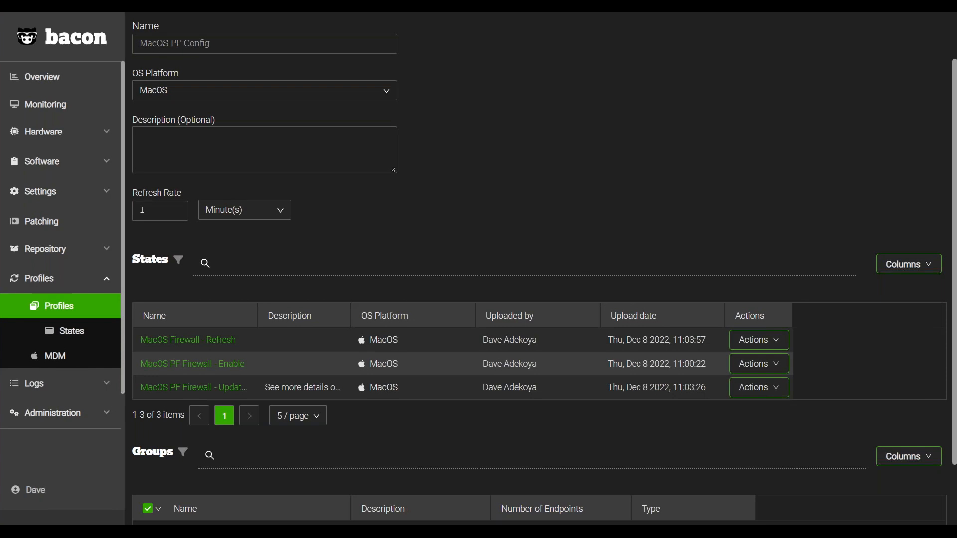
Open the "LGPO - Configure Automatic Updates" state for editing, examine the update settings in its state code, and cancel the edit.
click(78, 336)
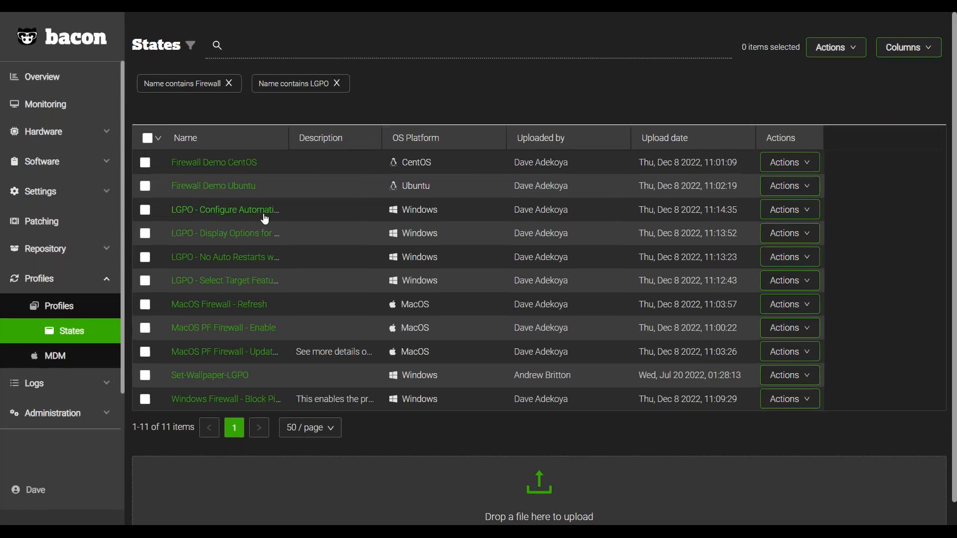
click(795, 211)
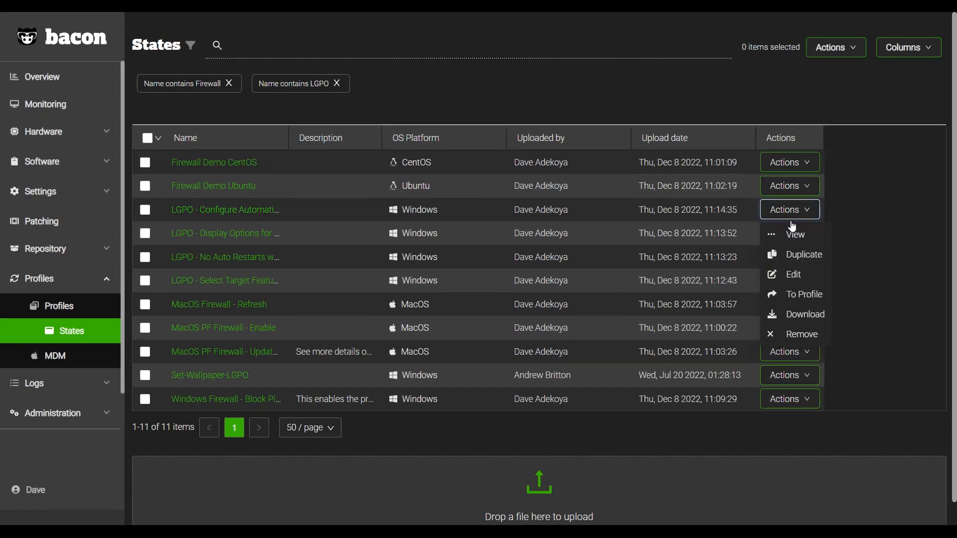
click(787, 274)
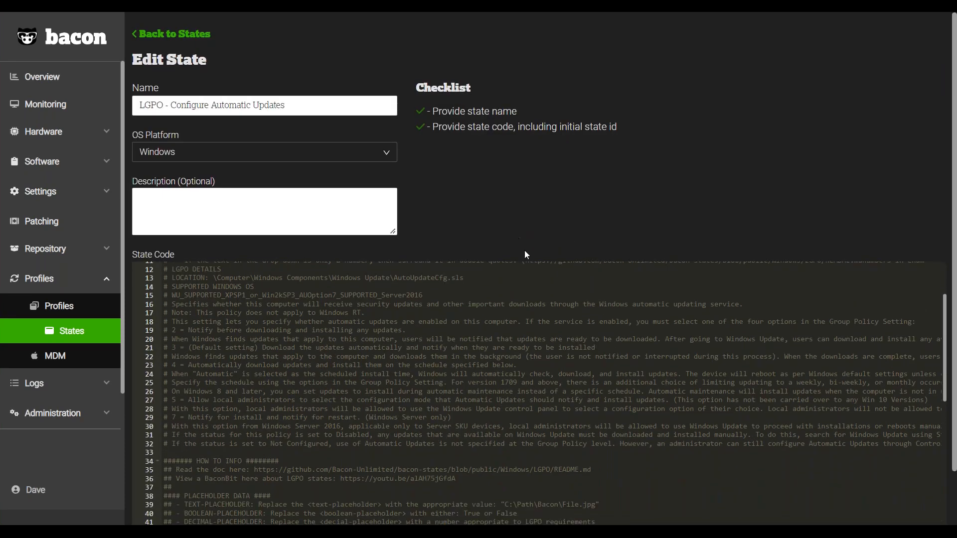
scroll(546, 189, down, 2)
scroll(507, 321, down, 5)
scroll(506, 322, down, 3)
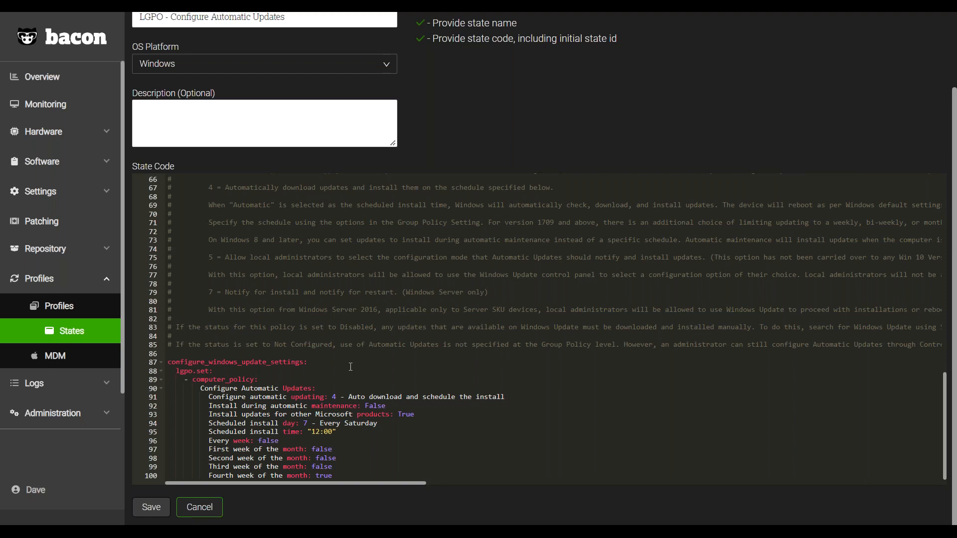
scroll(329, 384, down, 1)
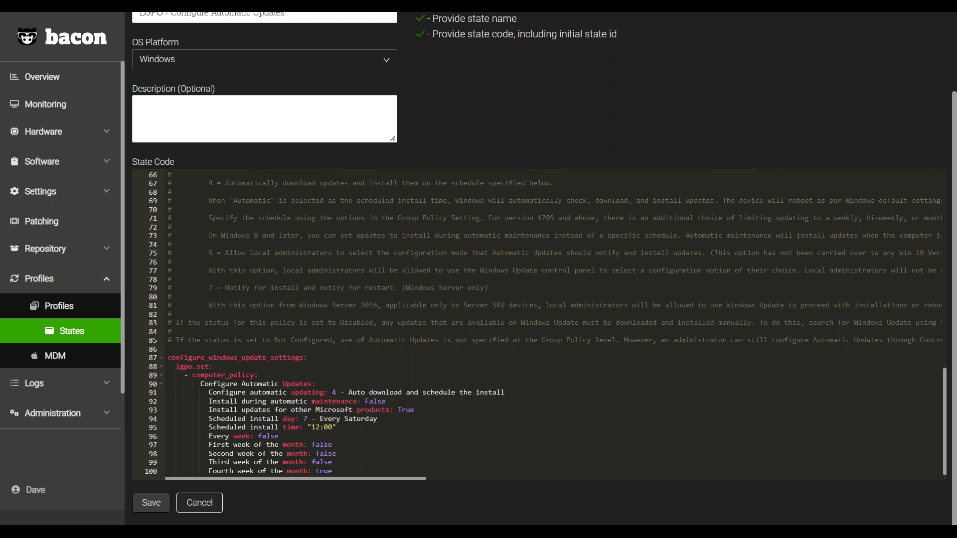
click(200, 502)
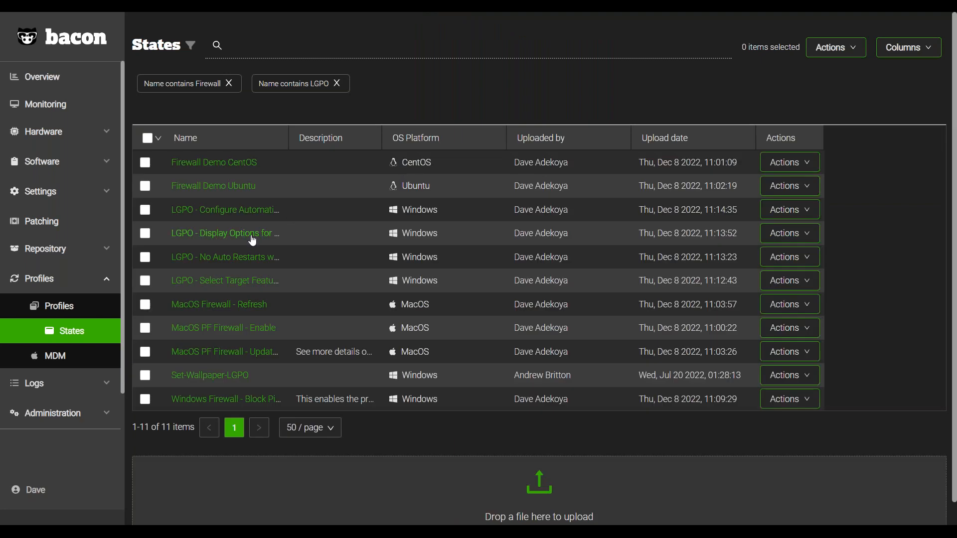
Open the "LGPO - Display Options for Update Notifications" state for editing and examine the notification setting in its state code.
click(797, 234)
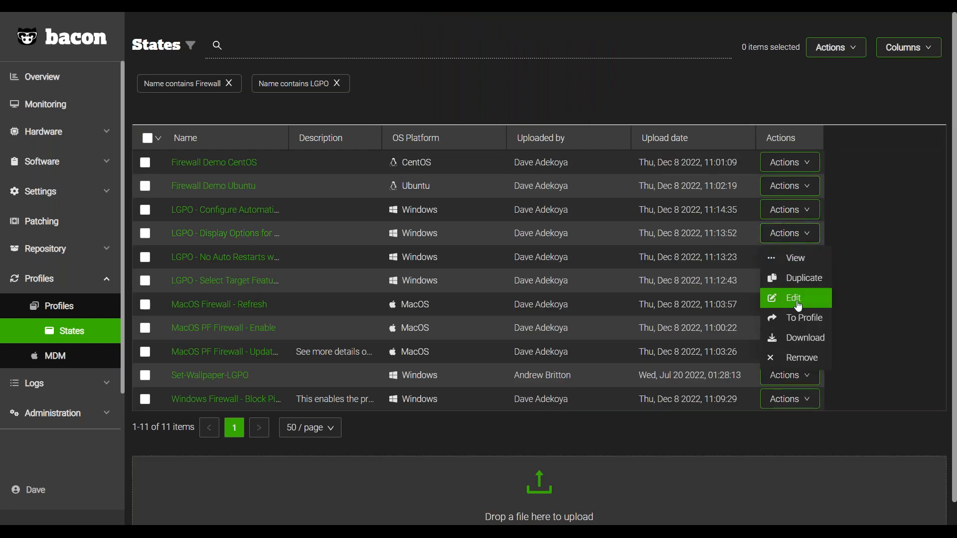
click(783, 298)
scroll(405, 381, down, 2)
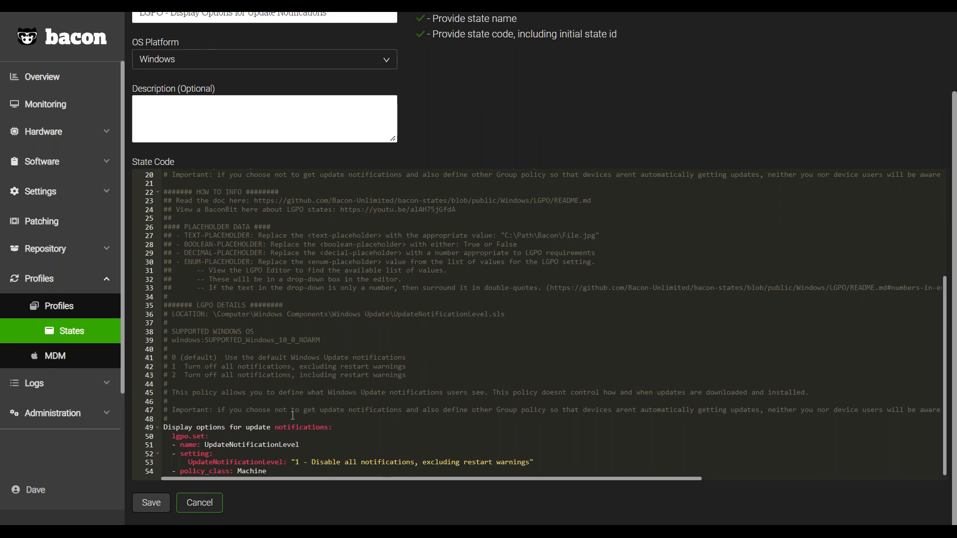
Review the option descriptions and placeholder notes in the update notifications state code, and return to the States list.
scroll(259, 324, up, 2)
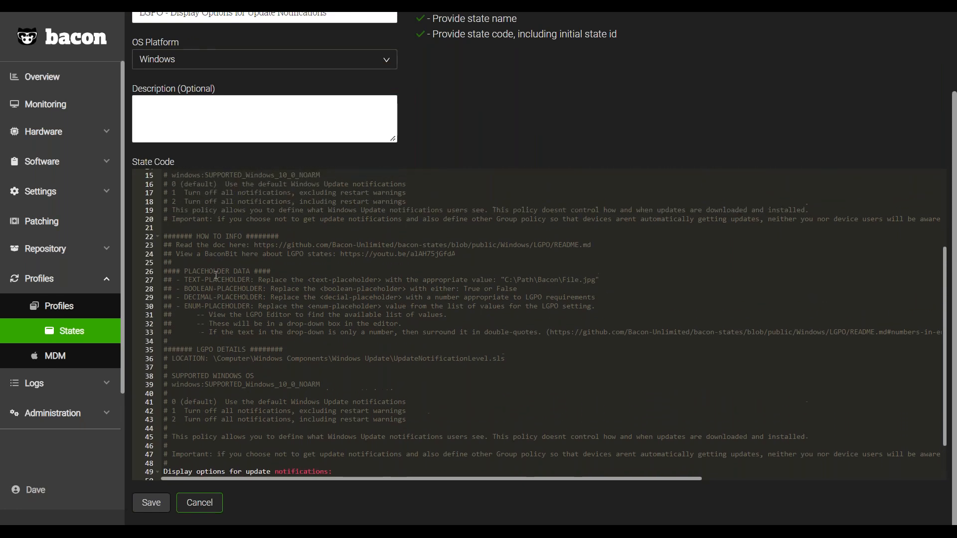
scroll(234, 253, down, 2)
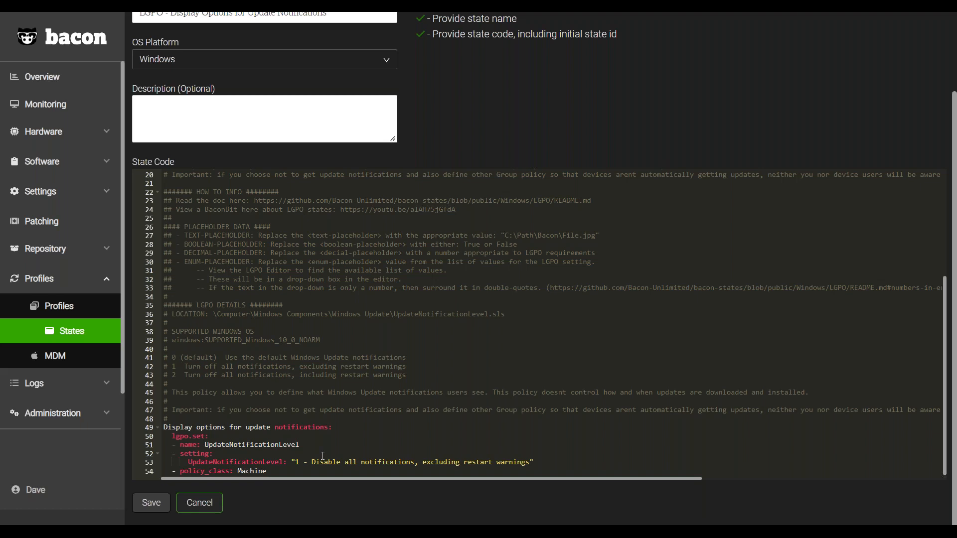
scroll(427, 432, up, 2)
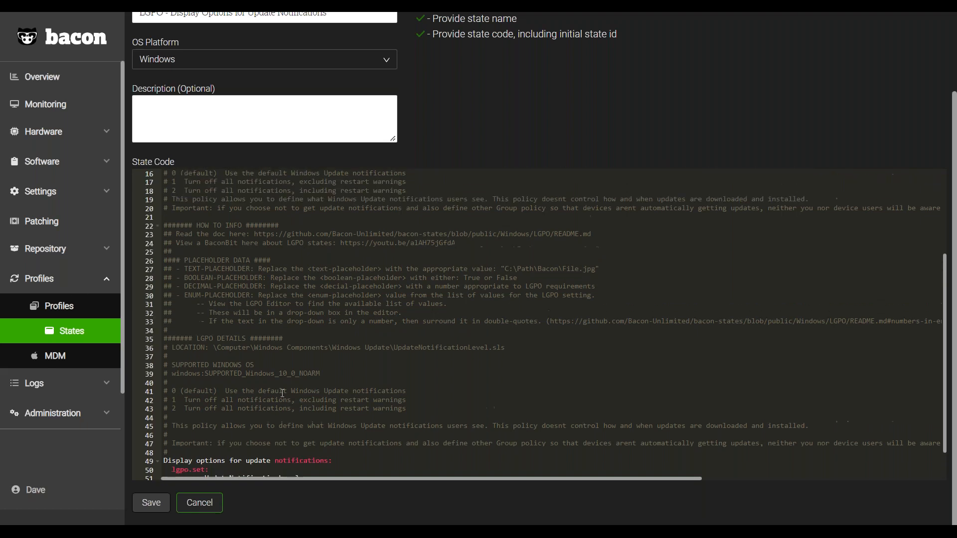
click(77, 329)
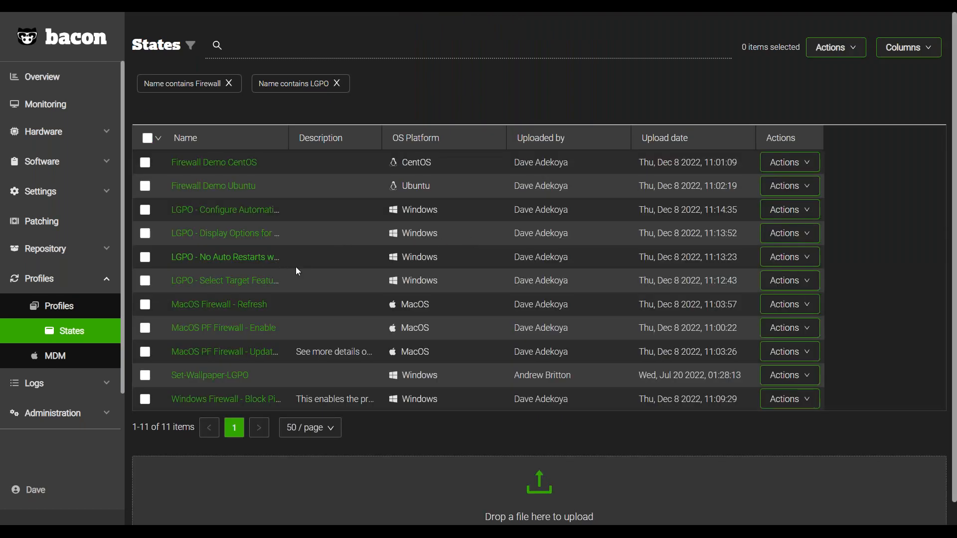
Open the "LGPO - Select Target Feature Update Version" state for editing and examine the product and target release settings in its code.
click(814, 288)
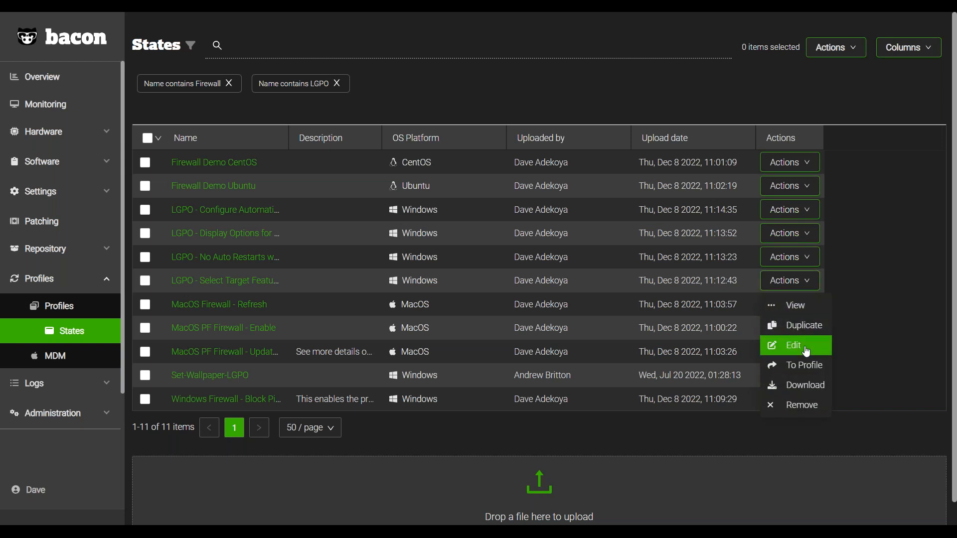
click(796, 346)
scroll(601, 364, down, 5)
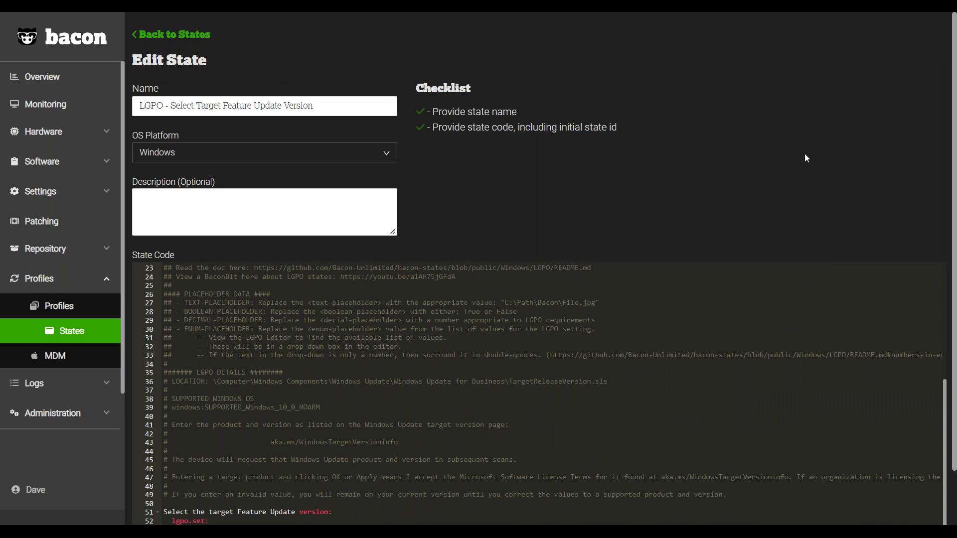
scroll(850, 153, down, 2)
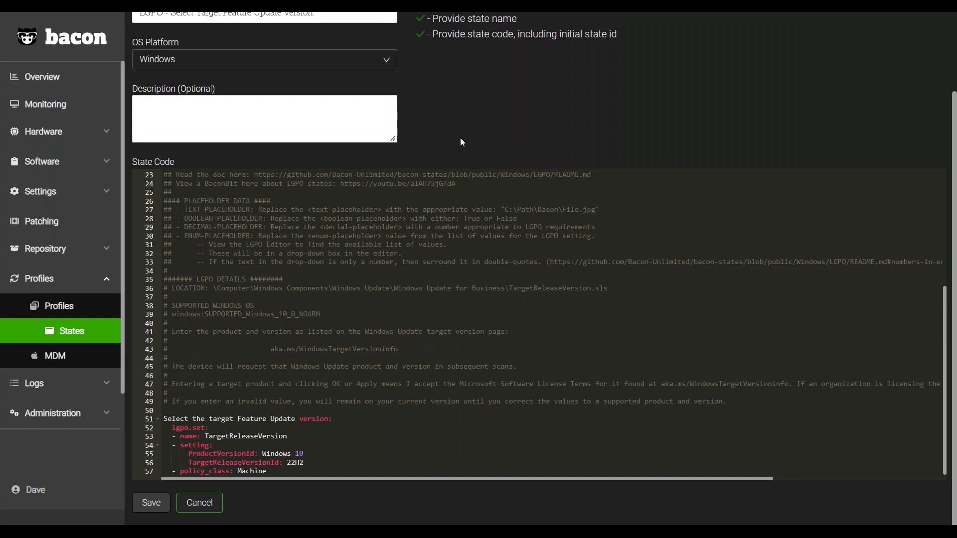
scroll(446, 151, up, 2)
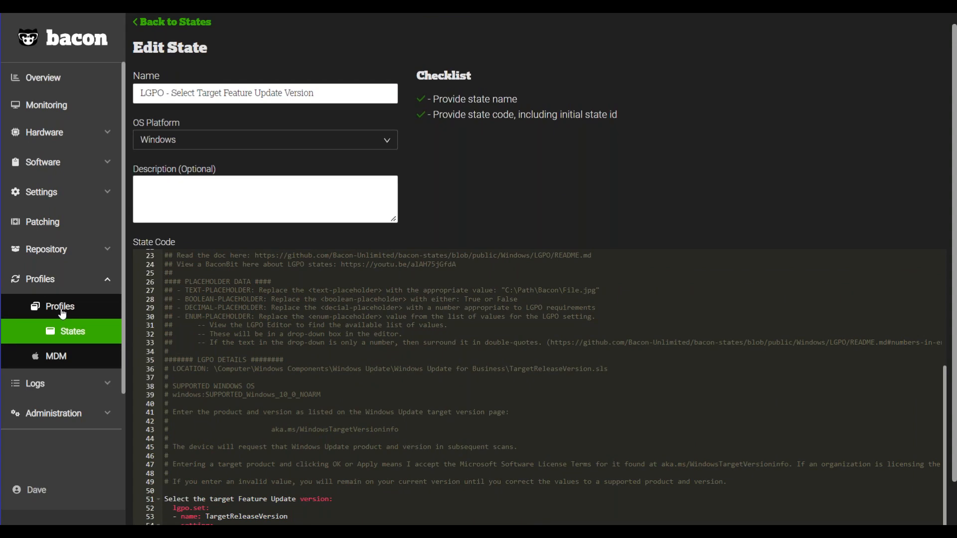
Open the Windows Update Configuration monitoring rule for editing and enable Send Email Alert to view its reminder options.
click(61, 308)
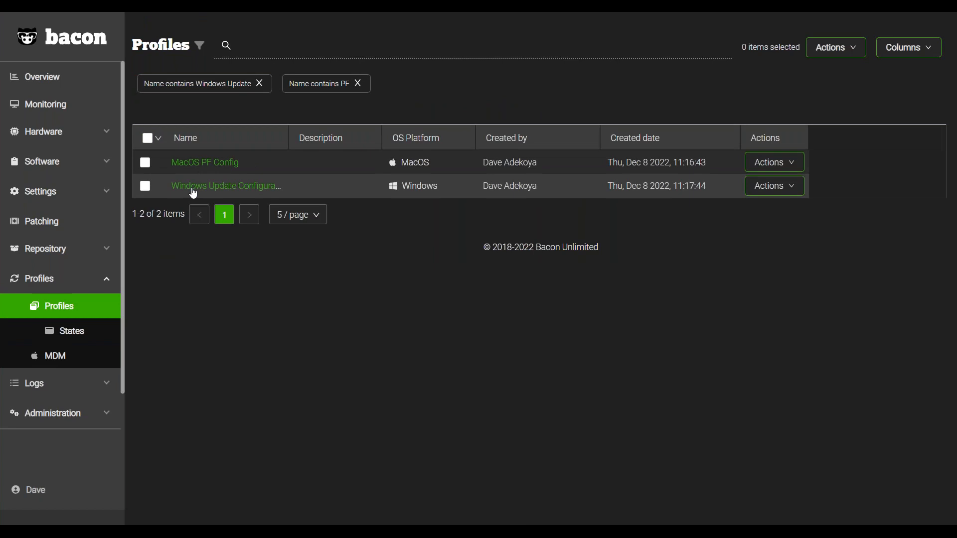
click(64, 106)
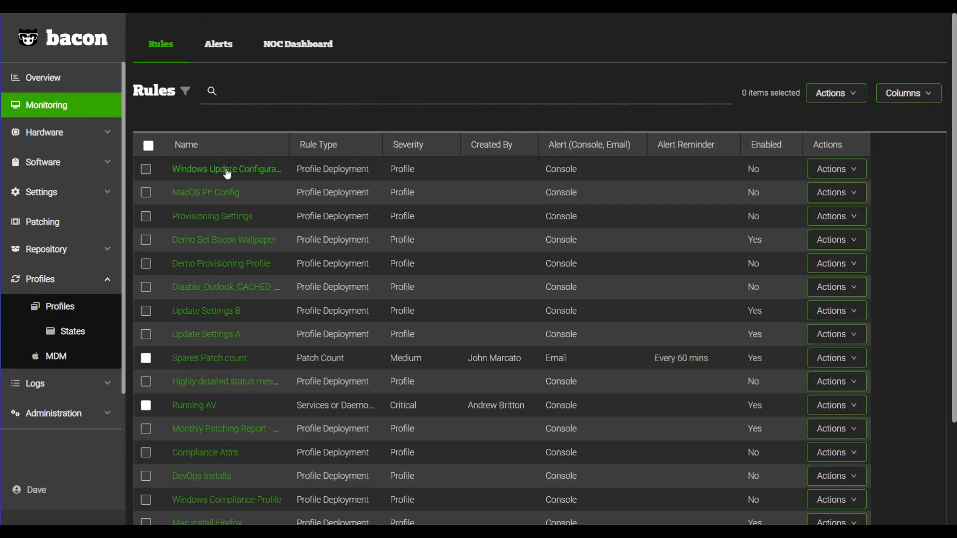
click(837, 193)
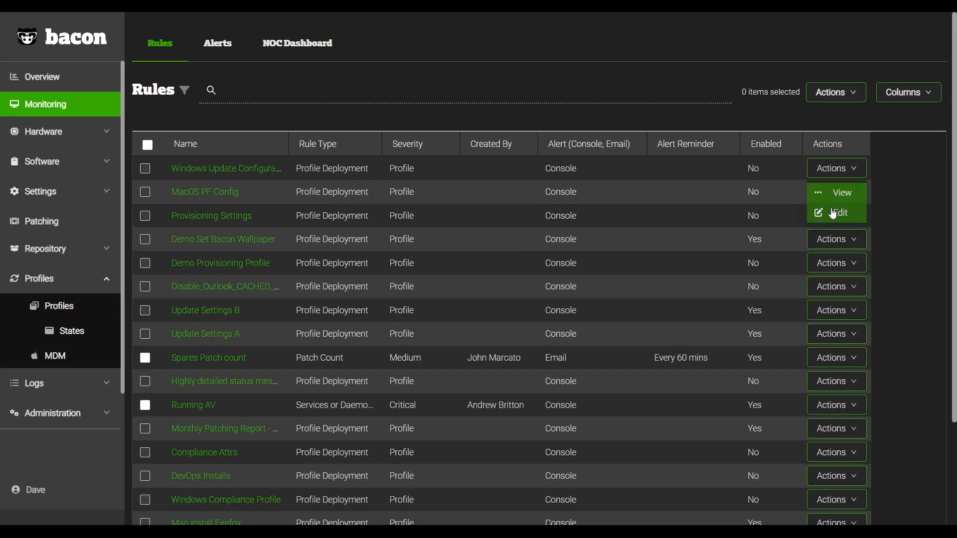
click(833, 215)
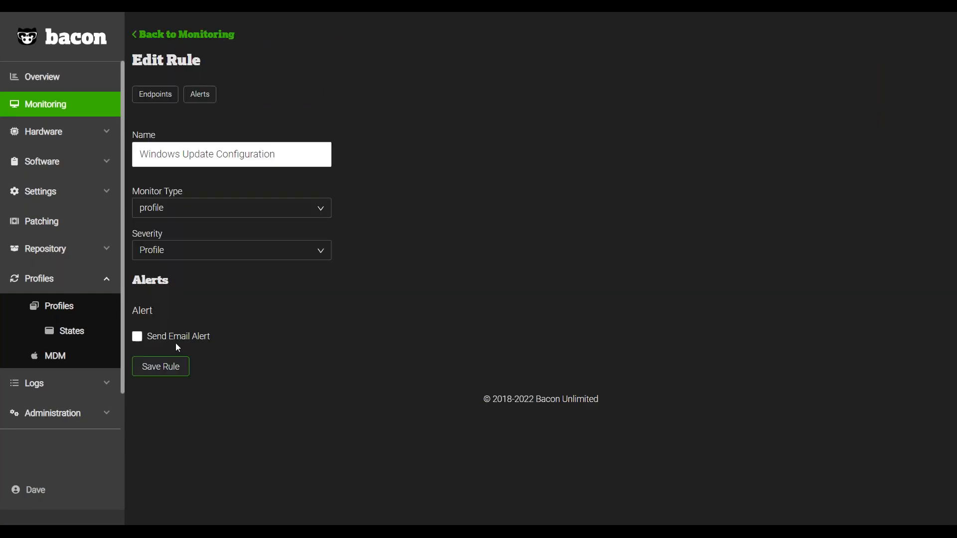
click(138, 337)
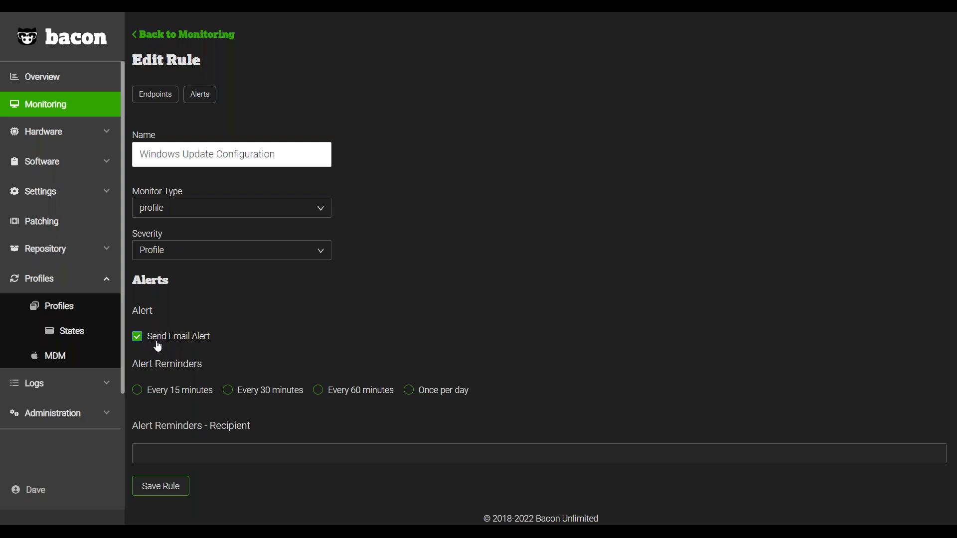
drag(276, 154, 73, 171)
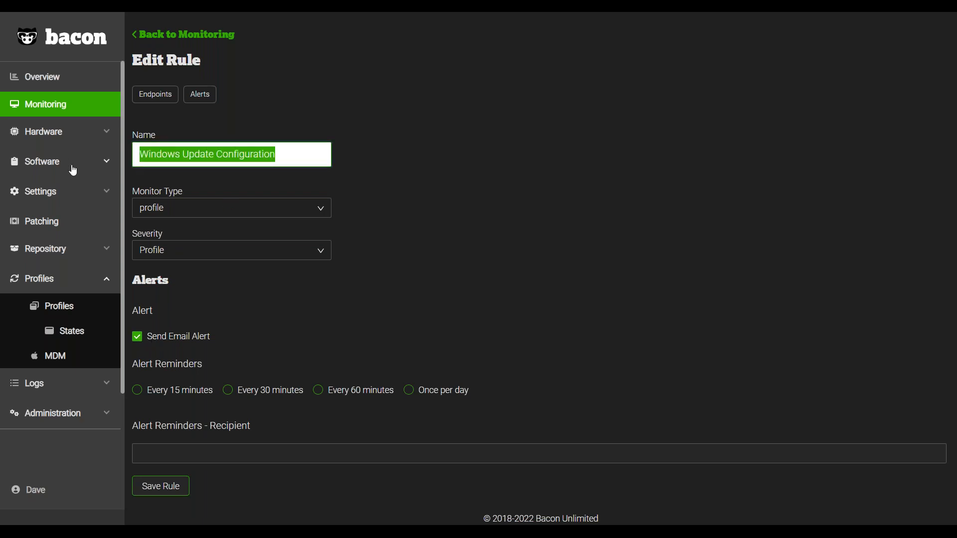
click(531, 235)
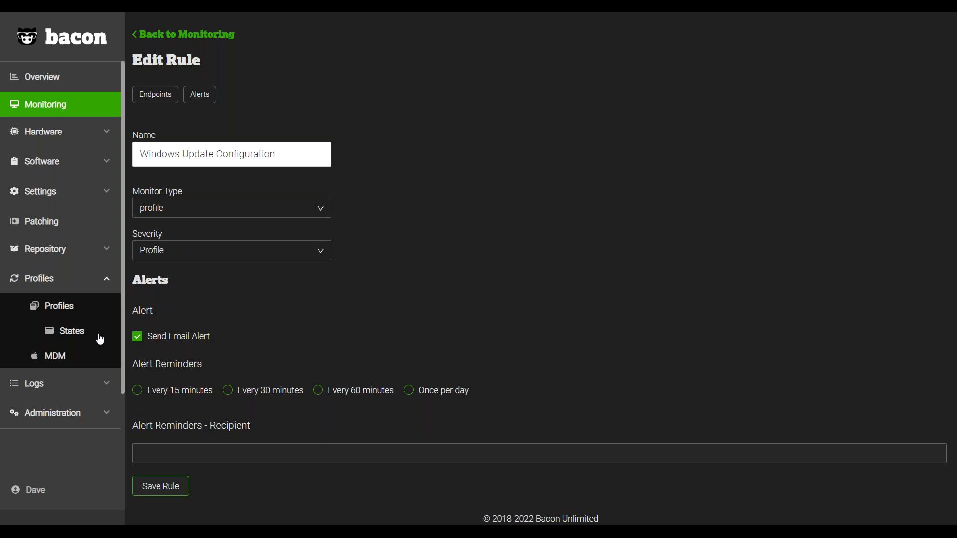
Open the "Firewall Demo Ubuntu" state for editing and examine the flush, conntrack and ICMP ping rules in its code.
click(80, 335)
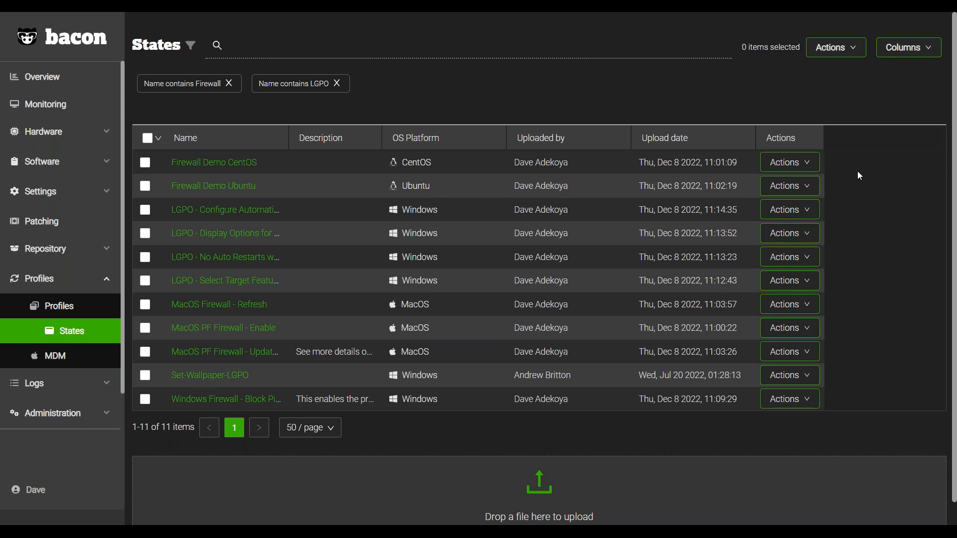
click(791, 187)
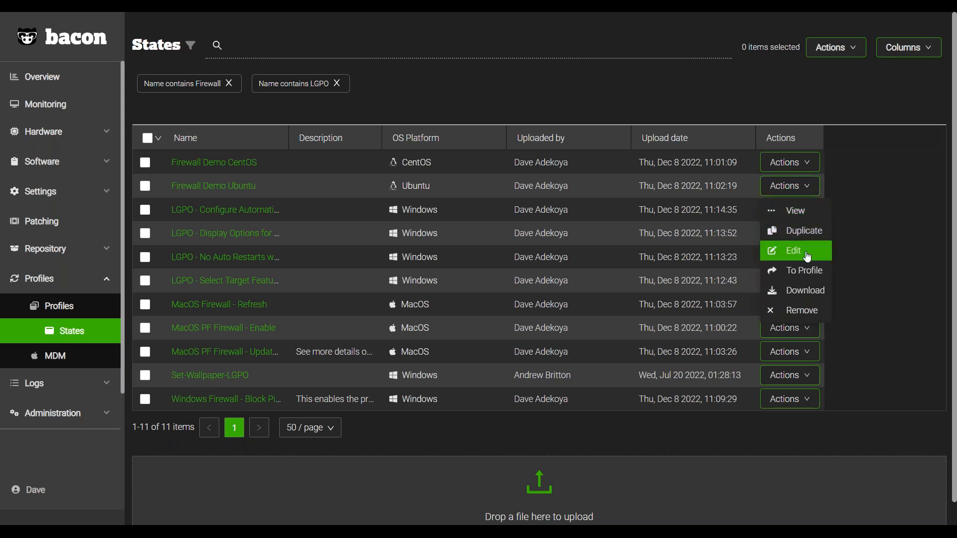
click(797, 251)
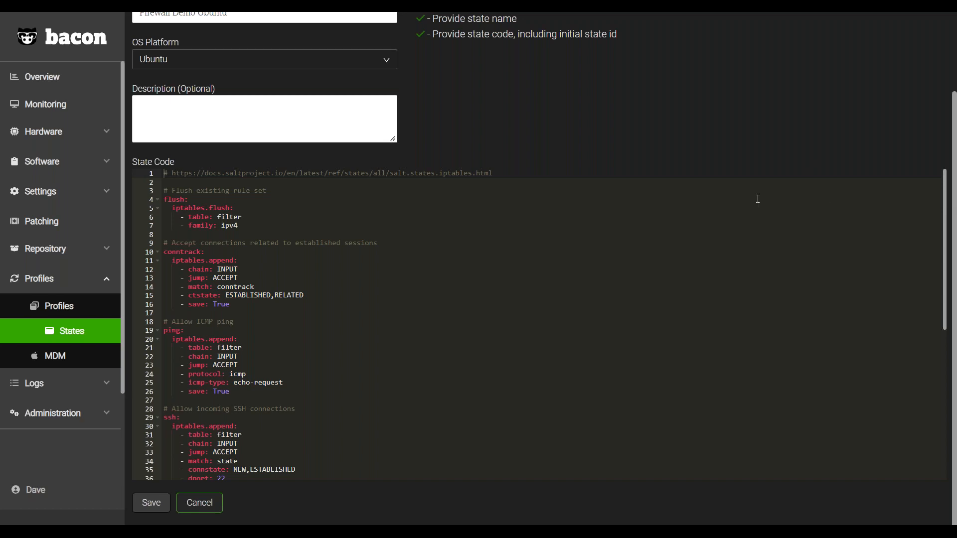
scroll(499, 137, up, 2)
scroll(504, 187, down, 2)
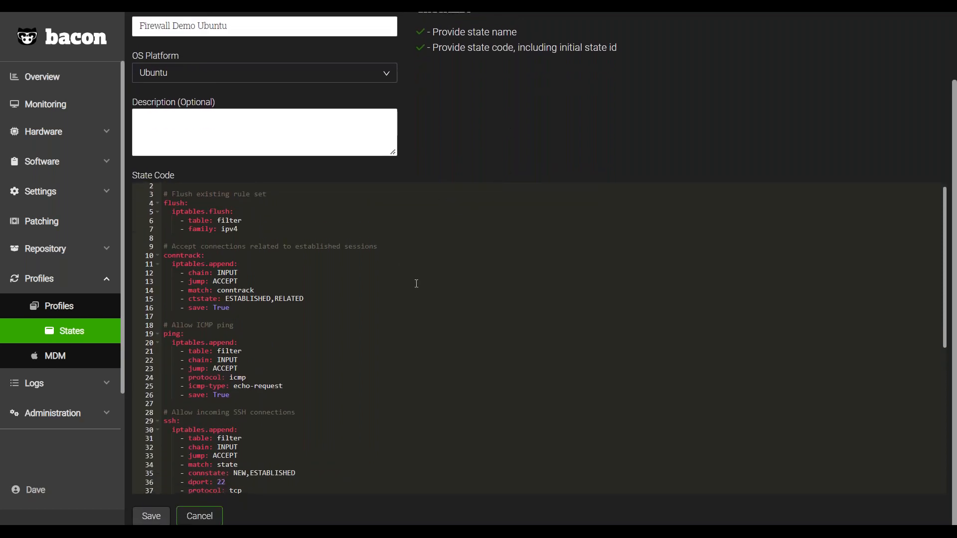
scroll(438, 273, down, 3)
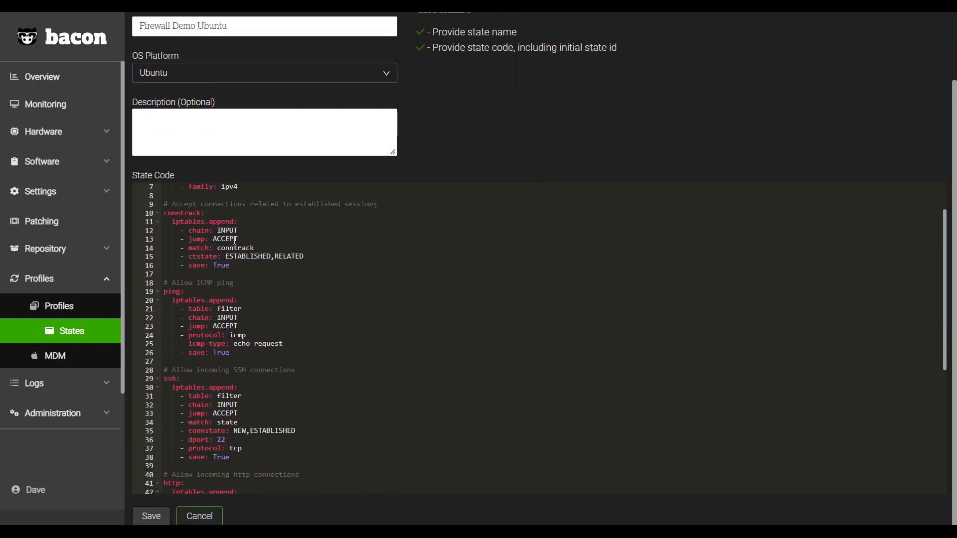
scroll(322, 297, down, 3)
scroll(327, 301, down, 3)
scroll(344, 310, down, 1)
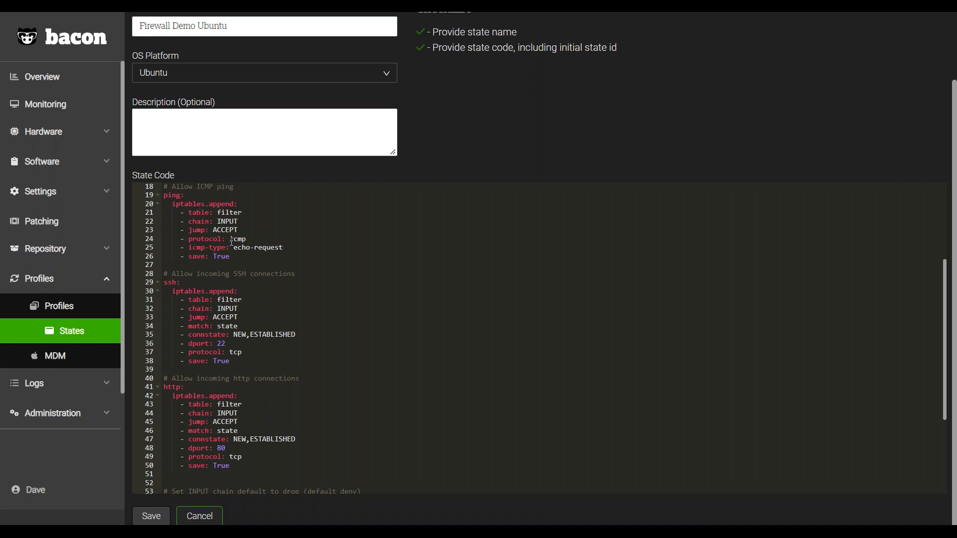
drag(282, 247, 206, 230)
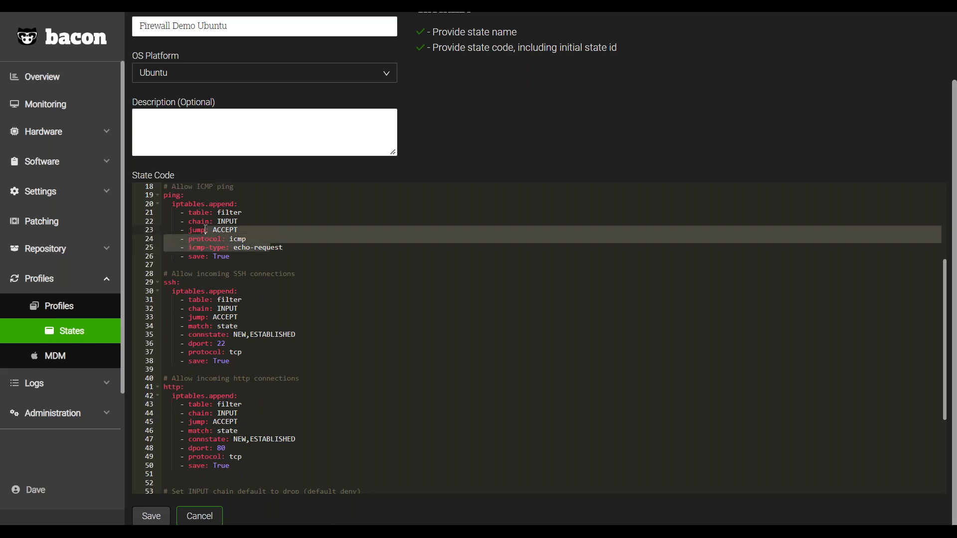
click(289, 248)
Examine the SSH and HTTP rules and the default chain policies in the Ubuntu firewall state, and return to the States list.
scroll(290, 263, down, 5)
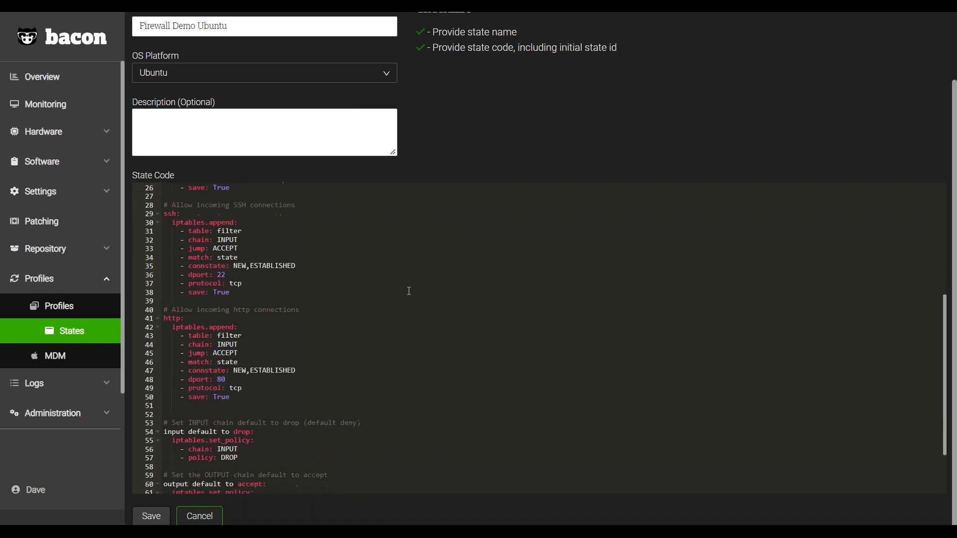
scroll(263, 254, up, 3)
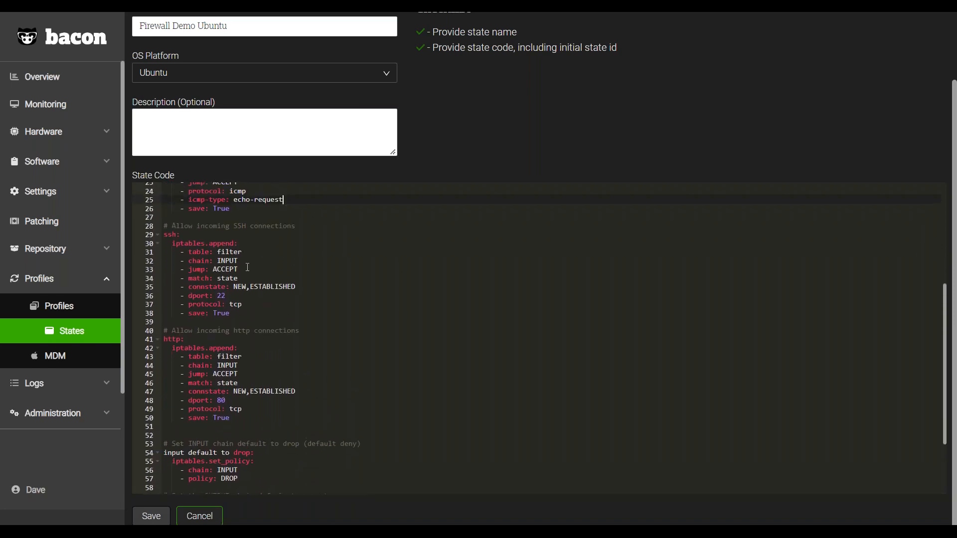
scroll(248, 283, down, 3)
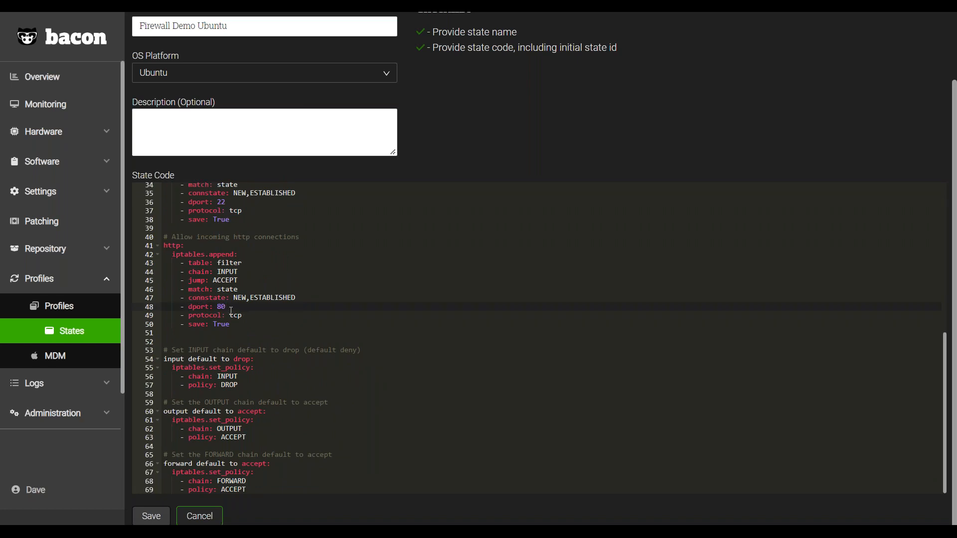
scroll(258, 345, down, 1)
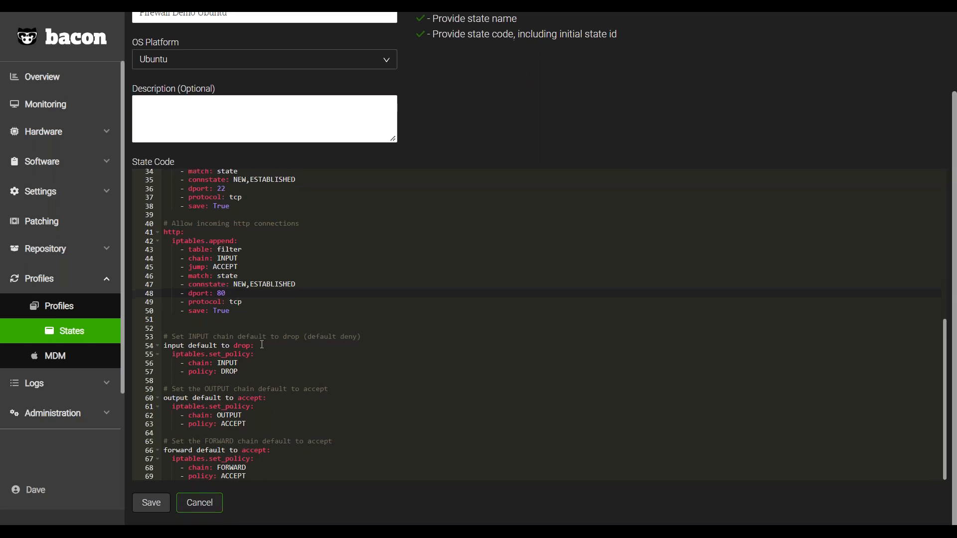
click(321, 363)
scroll(322, 371, up, 1)
scroll(322, 371, up, 5)
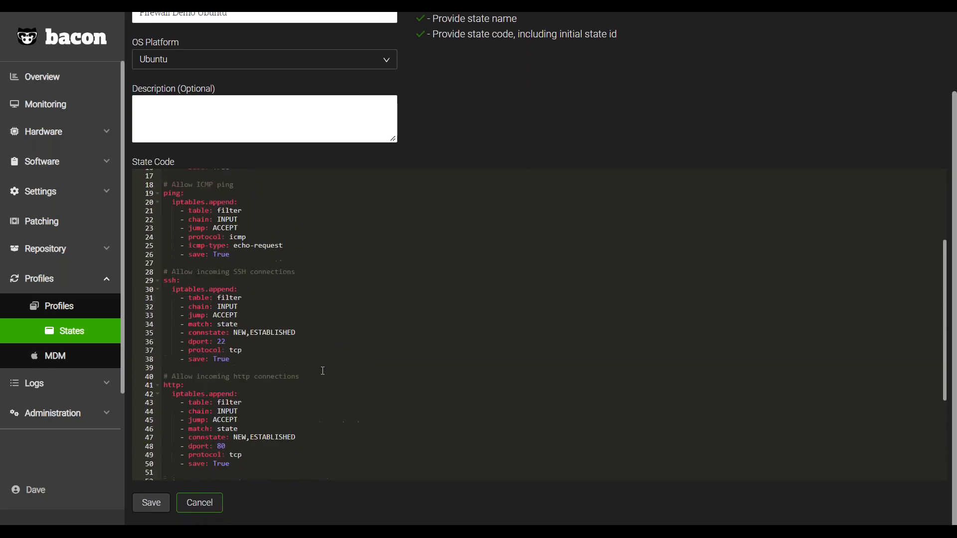
scroll(324, 364, down, 4)
scroll(478, 346, up, 5)
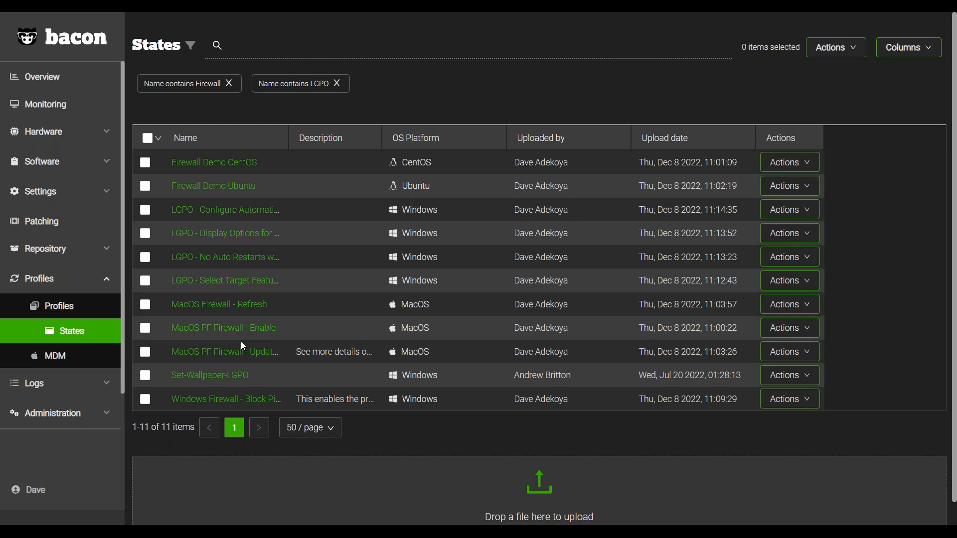
Widen the Name column in the States list, view the "MacOS PF Firewall - Enable" state's code, and return to the list.
drag(286, 145, 331, 146)
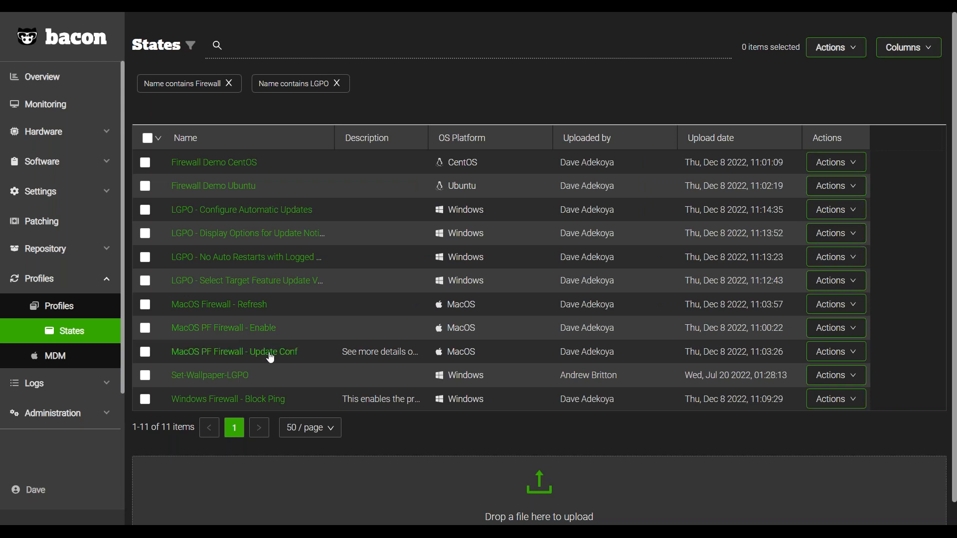
click(244, 328)
scroll(342, 239, down, 1)
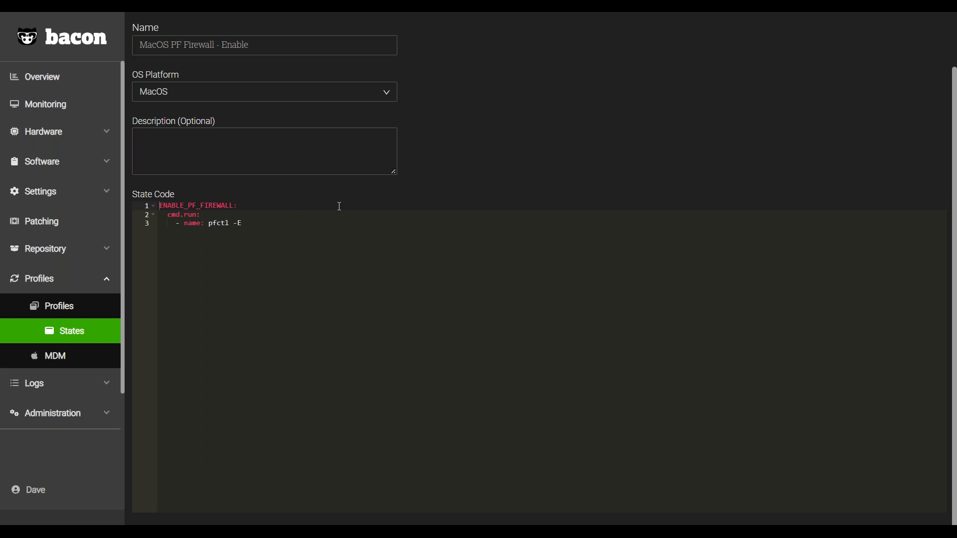
scroll(521, 142, up, 2)
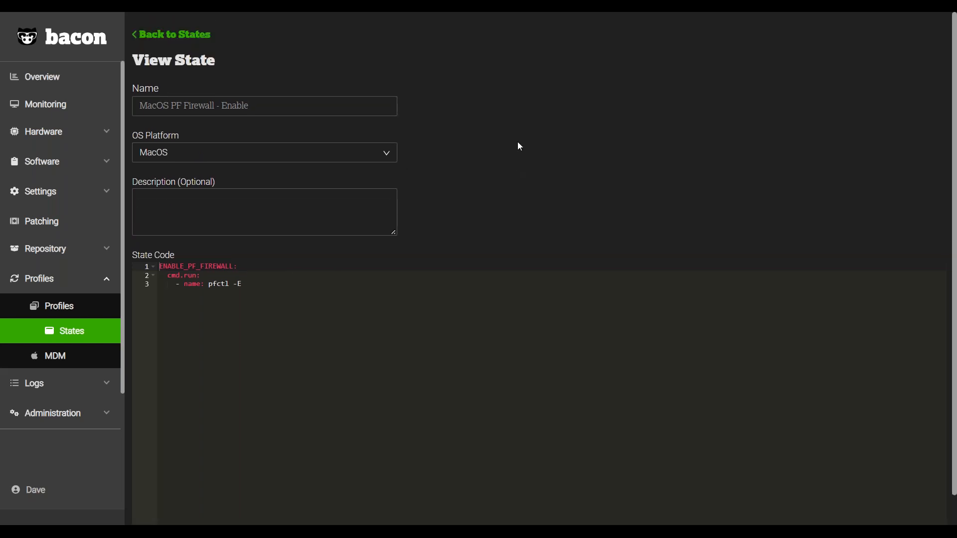
key(alt+Left)
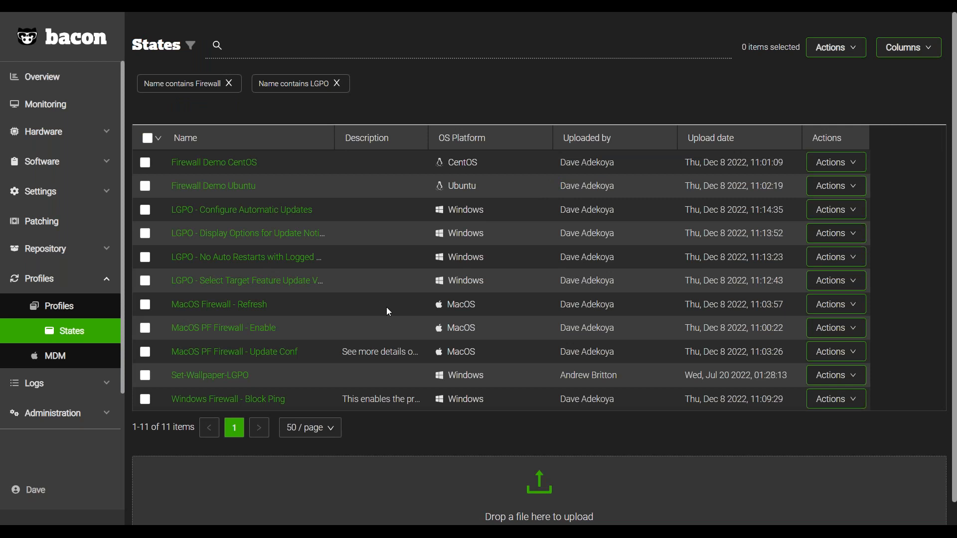
Open the "MacOS PF Firewall - Update Conf" state and examine the source file and destination path in its code.
click(291, 355)
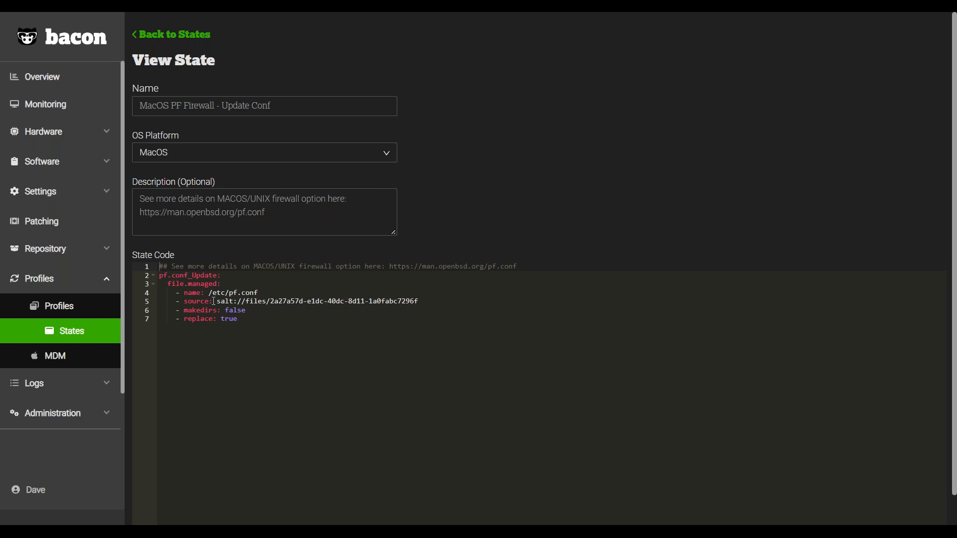
drag(220, 302, 423, 298)
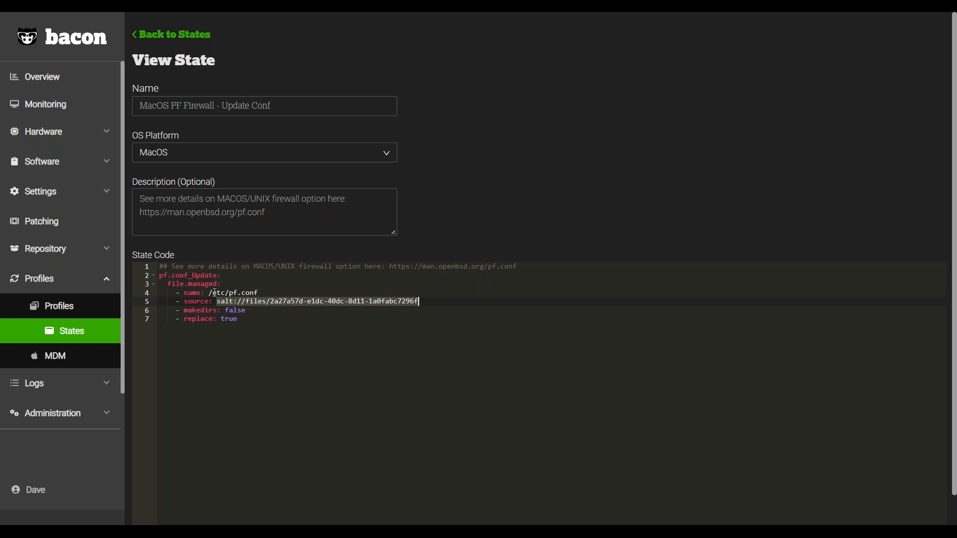
drag(209, 293, 226, 293)
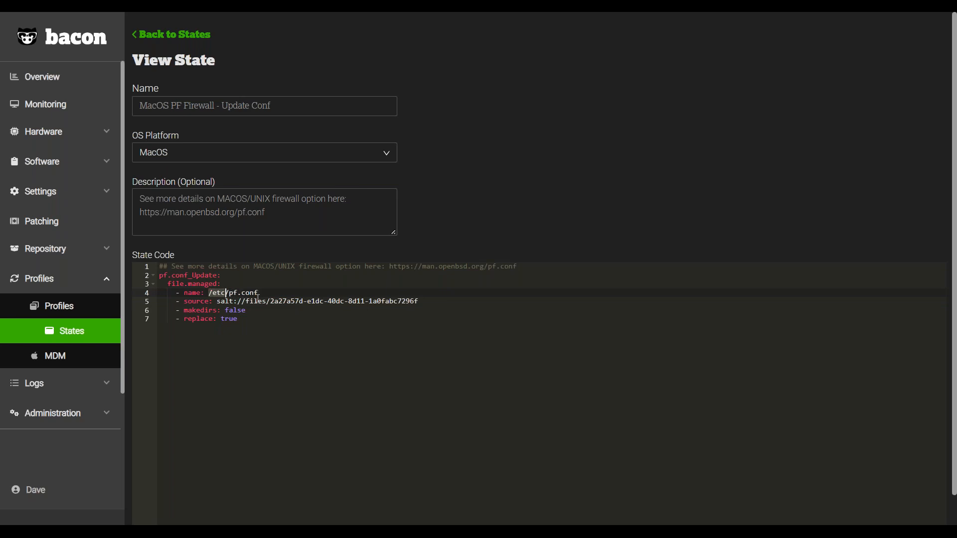
Examine the makedirs and replace options and the pf.conf file name in the state's code.
drag(213, 310, 248, 310)
click(236, 292)
drag(238, 319, 230, 319)
drag(259, 292, 230, 292)
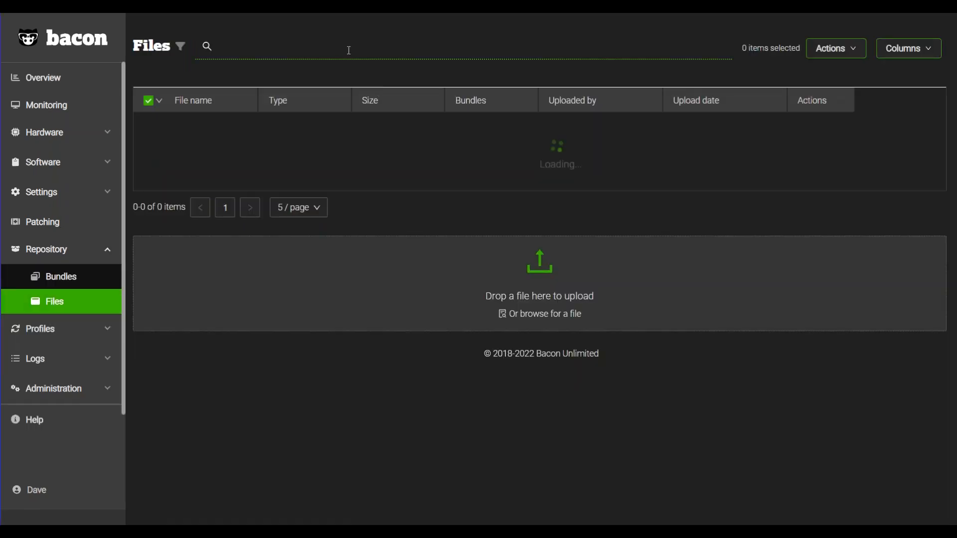
Search the repository files for "pf.conf" and open that file for editing.
click(348, 50)
text(pf.conf)
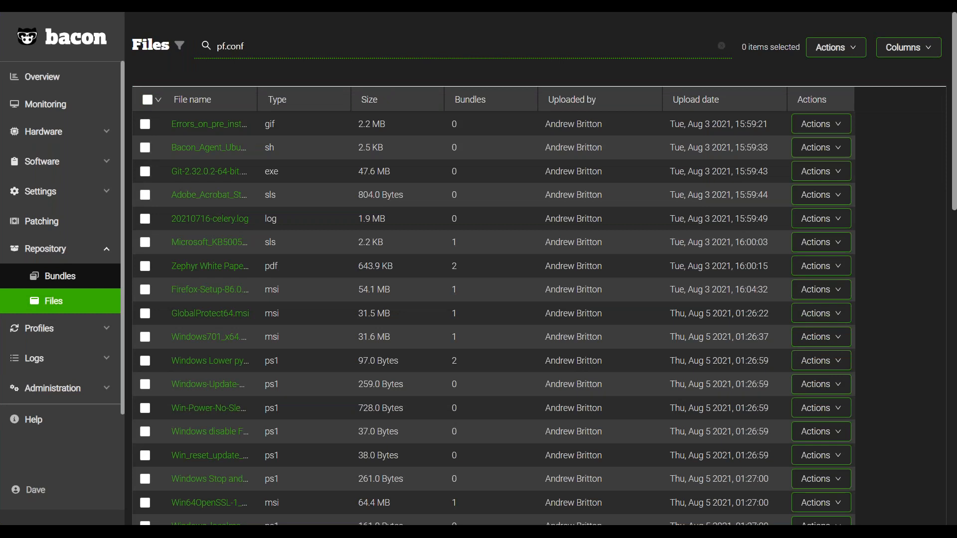
key(Return)
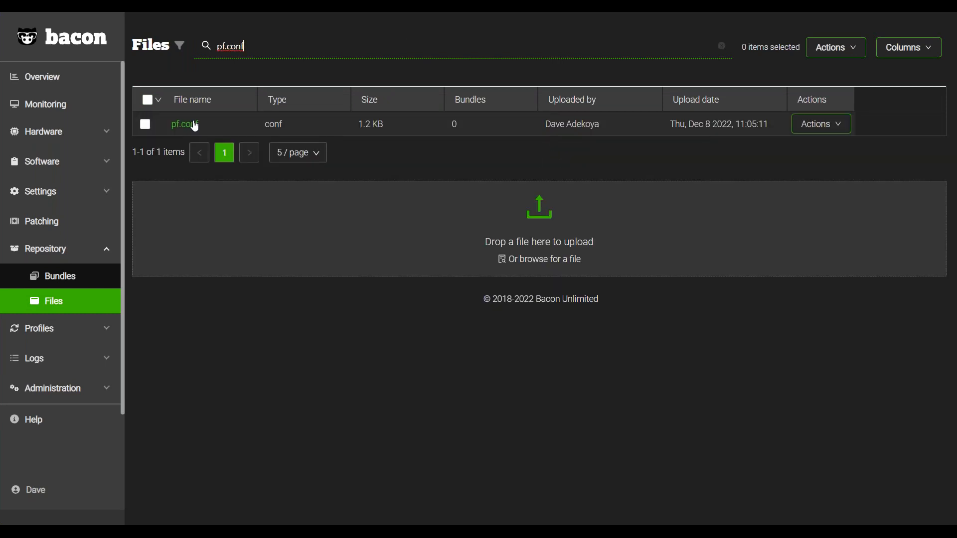
click(838, 127)
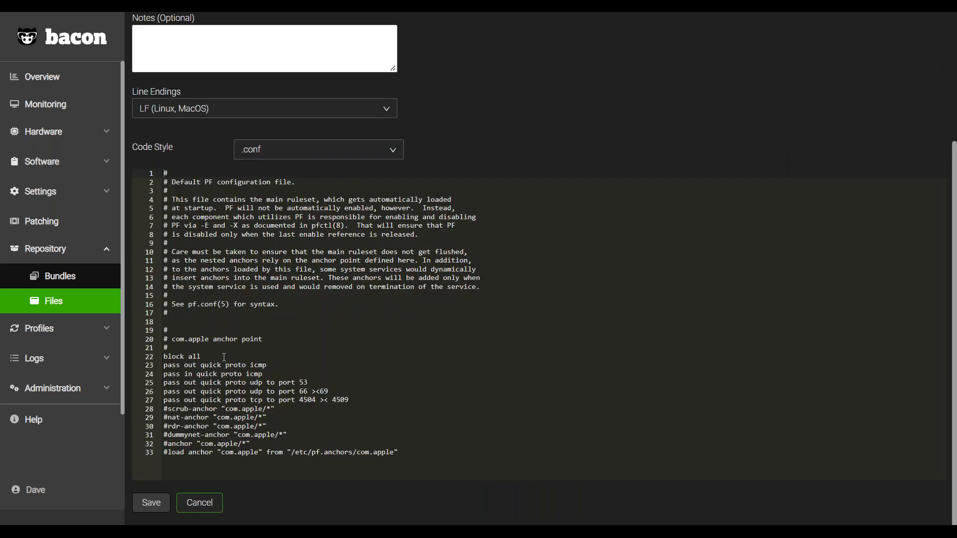
Examine the block all rule, the ICMP, UDP and TCP pass rules and the file settings of pf.conf.
click(190, 349)
click(429, 441)
click(295, 376)
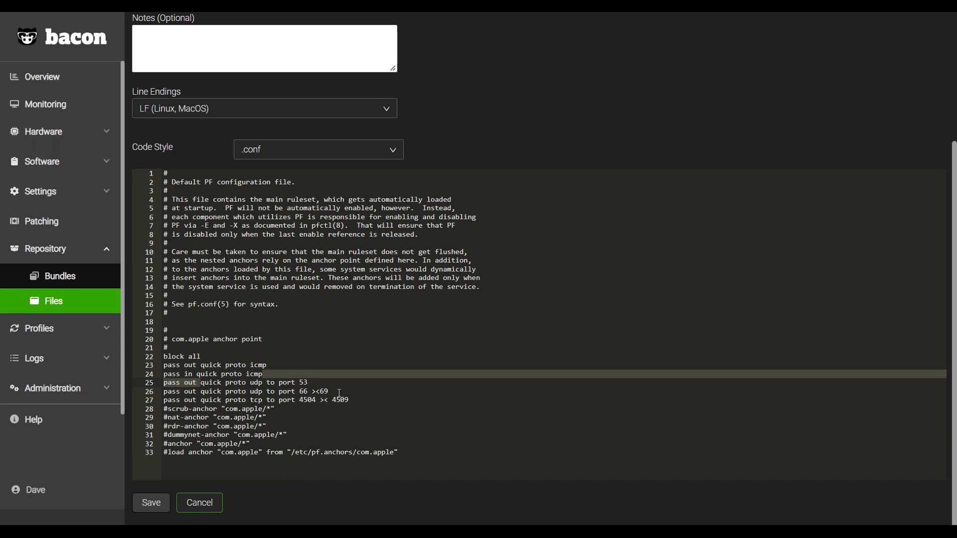
click(382, 393)
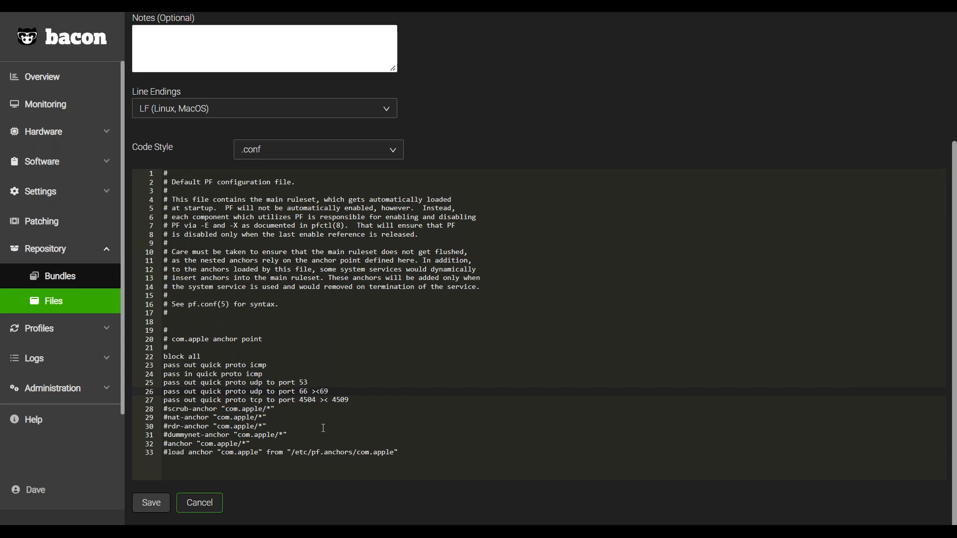
scroll(304, 359, up, 2)
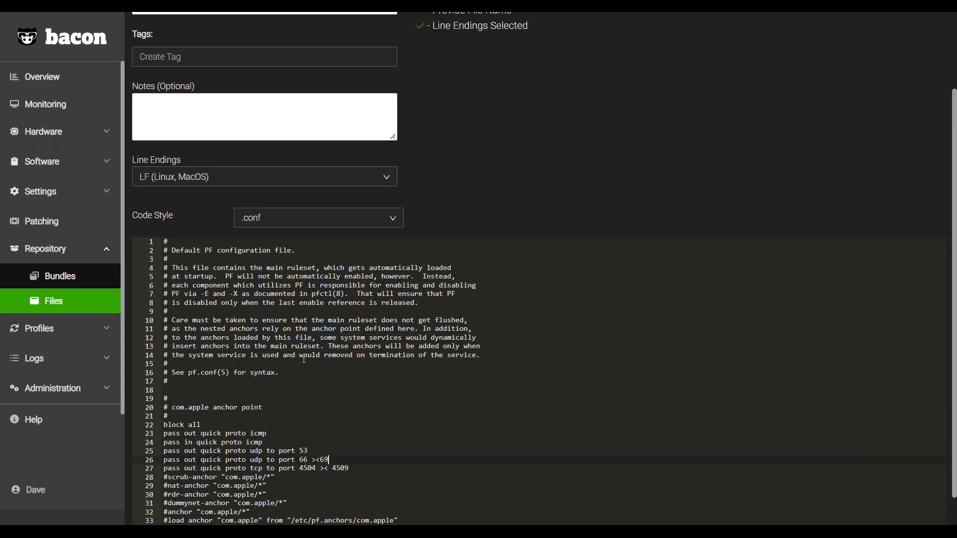
scroll(304, 358, up, 2)
scroll(307, 369, down, 2)
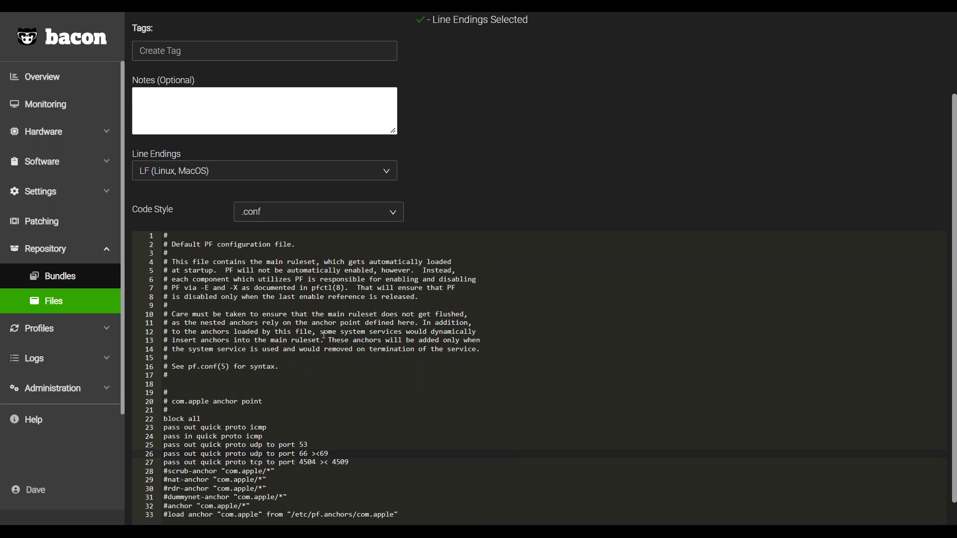
click(81, 337)
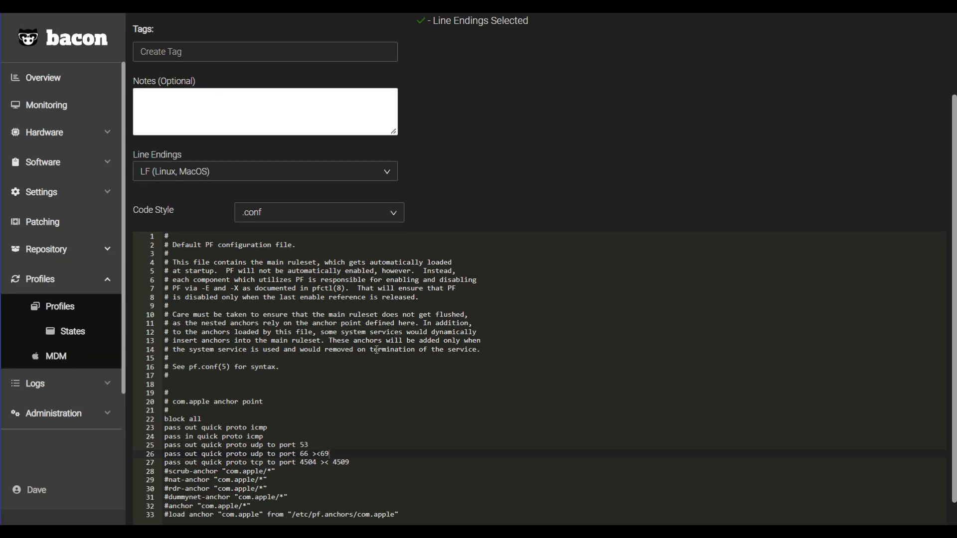
scroll(362, 379, down, 2)
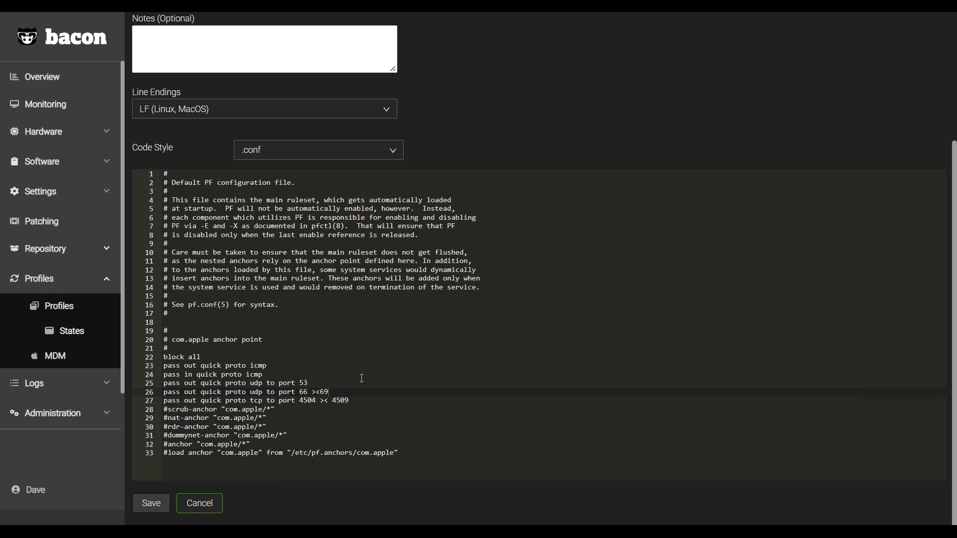
Open the Scheduled Jobs list in the logs and view the actions available for the "Update Settings B" profile deployment.
mouse_move(942, 14)
click(51, 392)
click(58, 385)
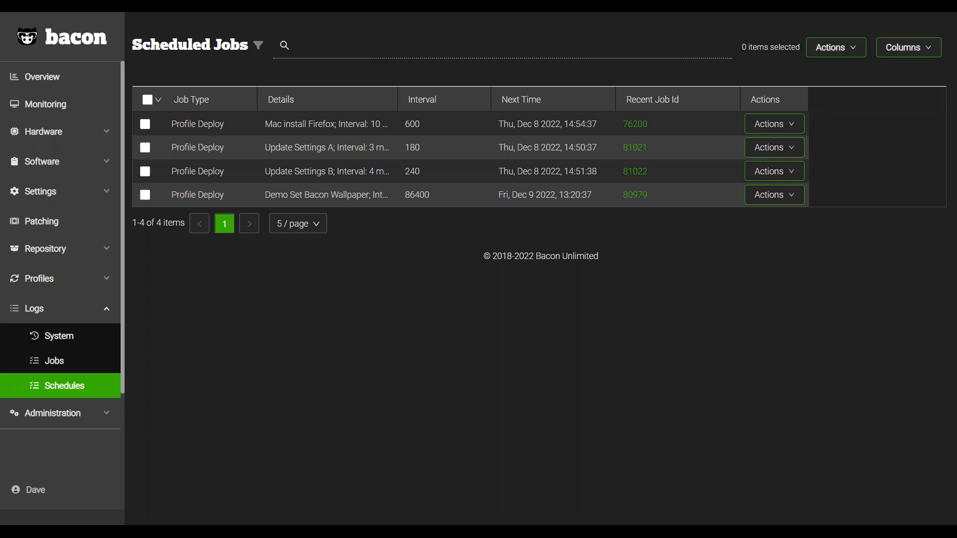
click(755, 175)
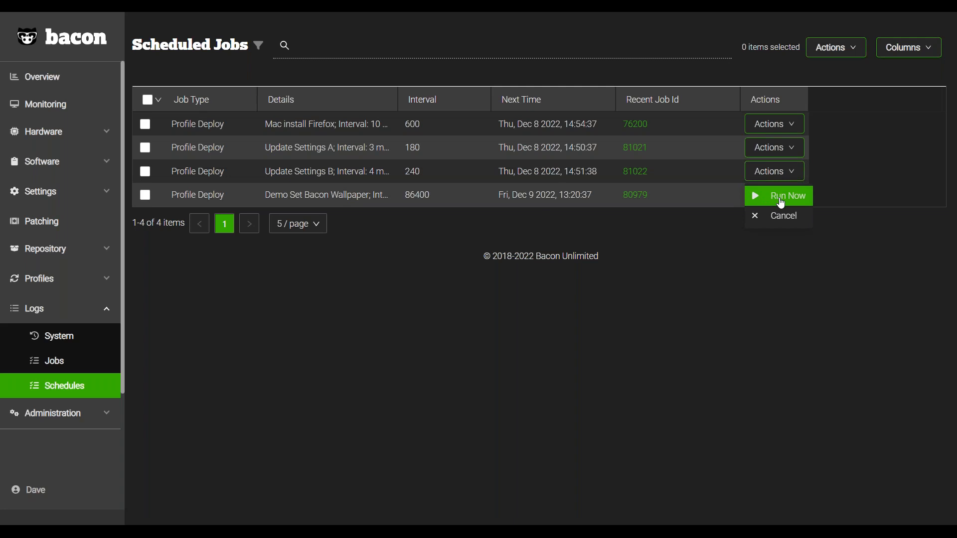
click(625, 368)
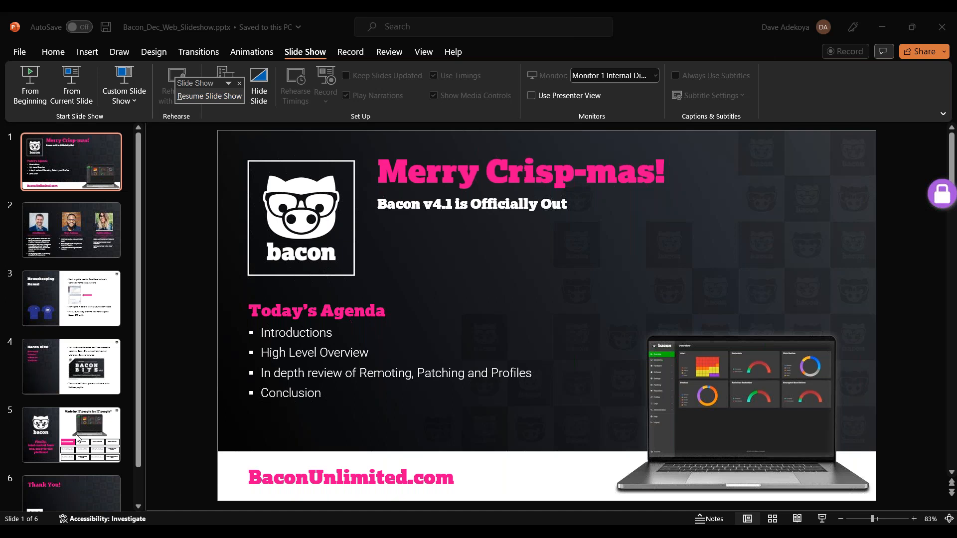
Switch to PowerPoint and resume the Bacon slide show.
click(231, 98)
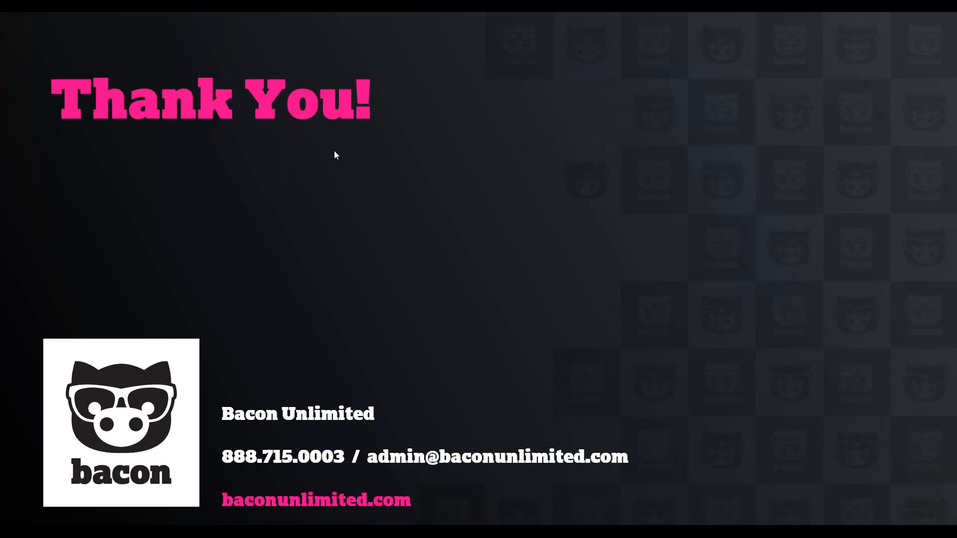